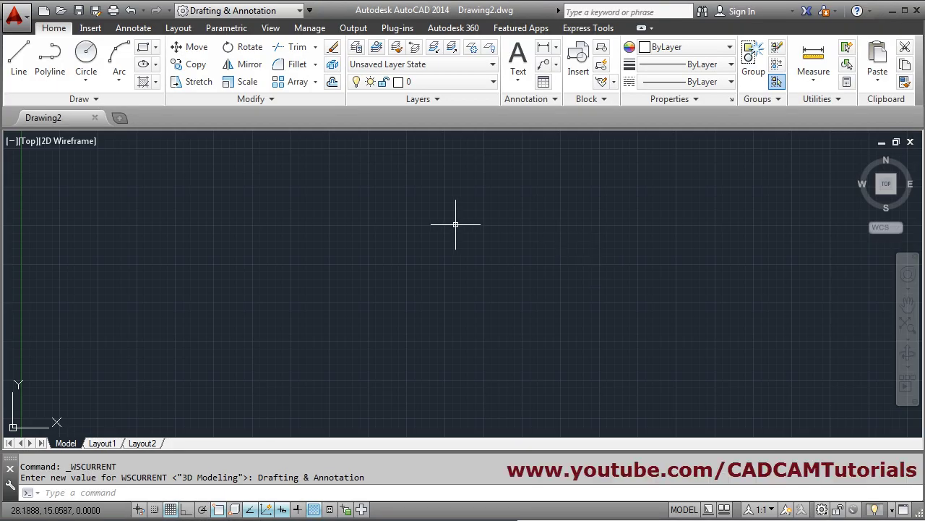
Set the drawing limits from 0,0 to 150,150 with LIMITS
text(limits)
key(Return)
text(0,0)
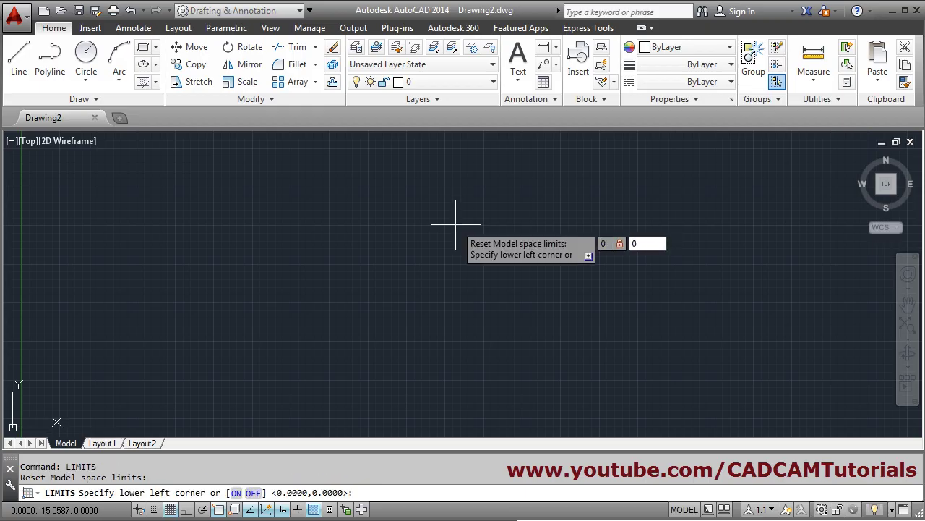
key(Return)
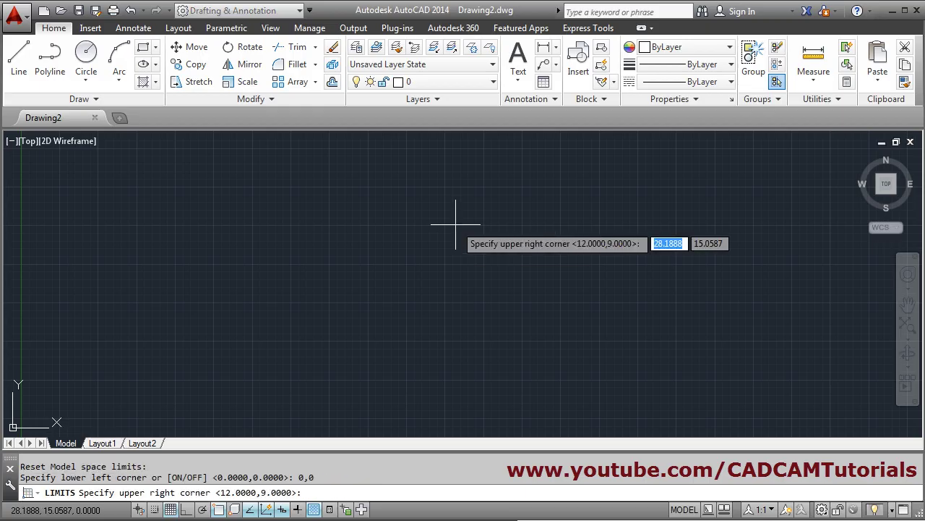
text(150)
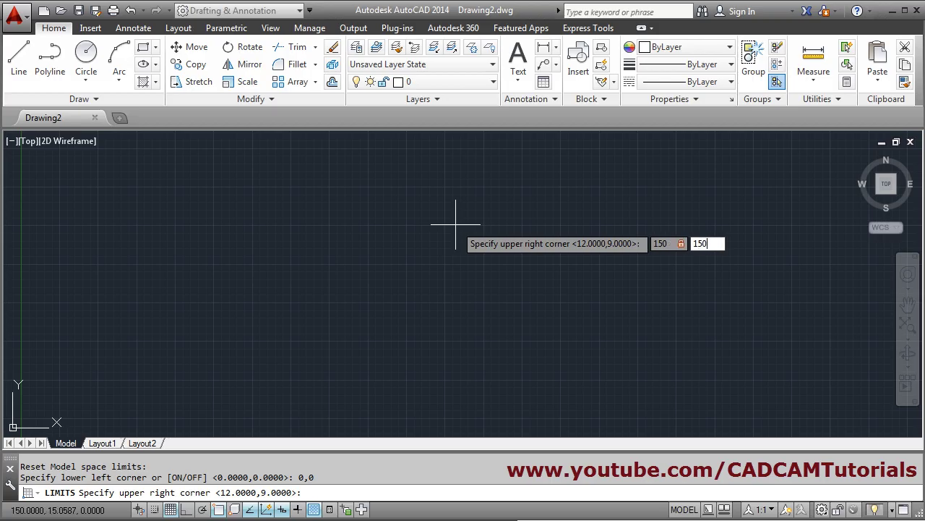
text(,150)
key(Return)
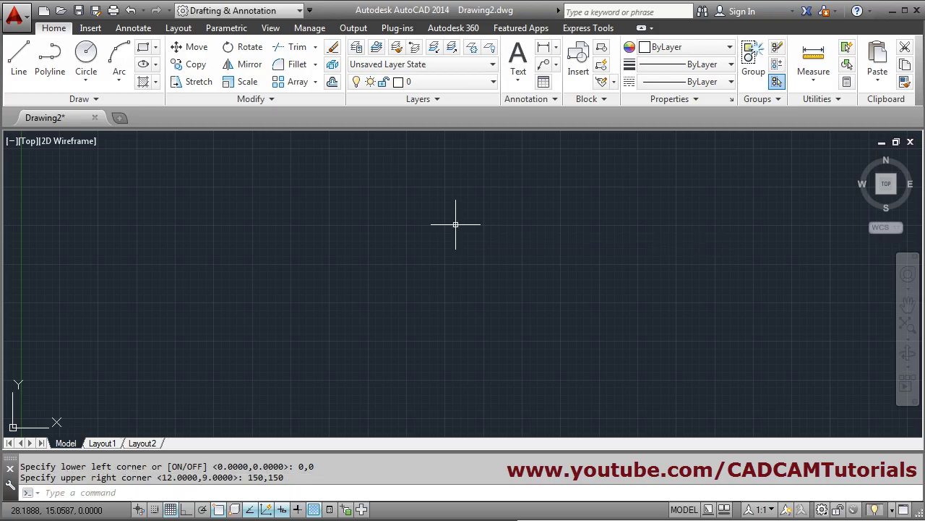
Zoom All to fit the 150 by 150 limits, then bring up the reference PDF
text(z)
key(Return)
text(a)
key(Return)
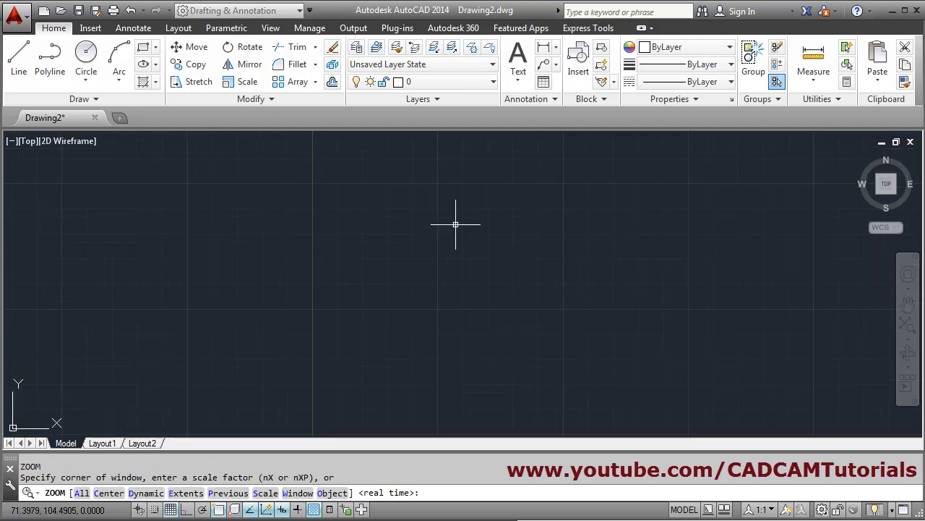
text(a)
key(Return)
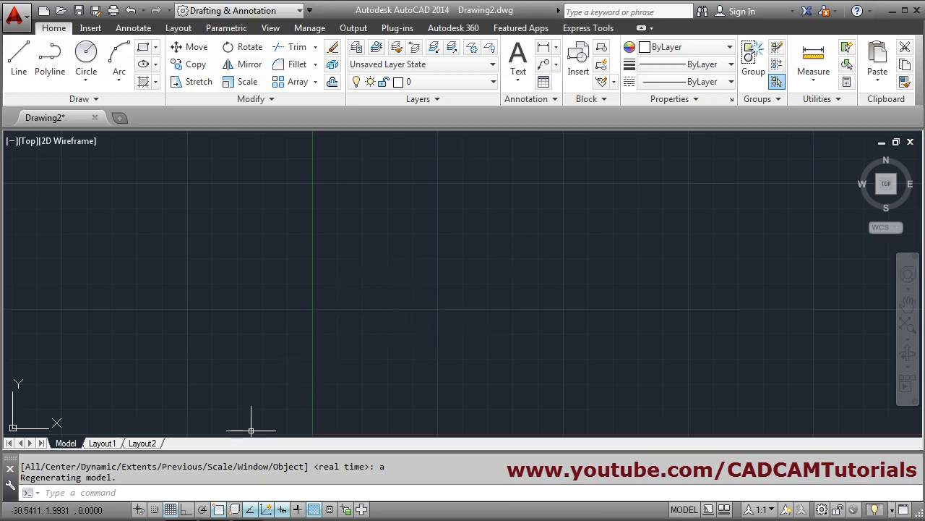
key(alt+Tab)
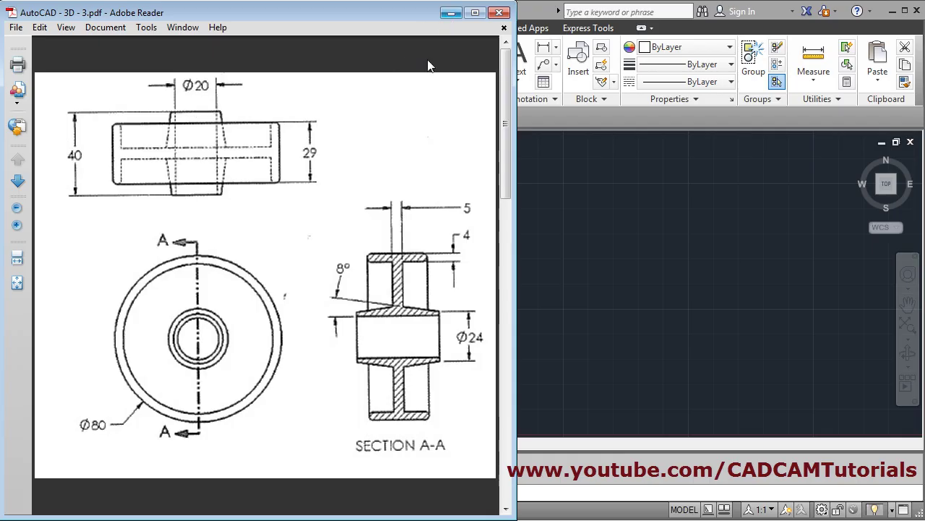
Return to the AutoCAD drawing after checking the reference PDF dimensions
click(519, 197)
Draw a 40-unit horizontal line with Ortho turned on
click(21, 72)
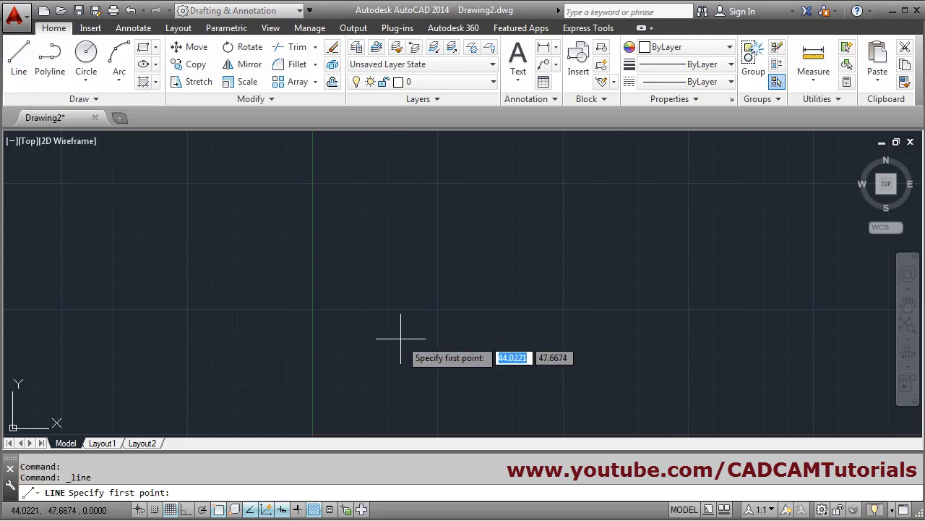
click(378, 313)
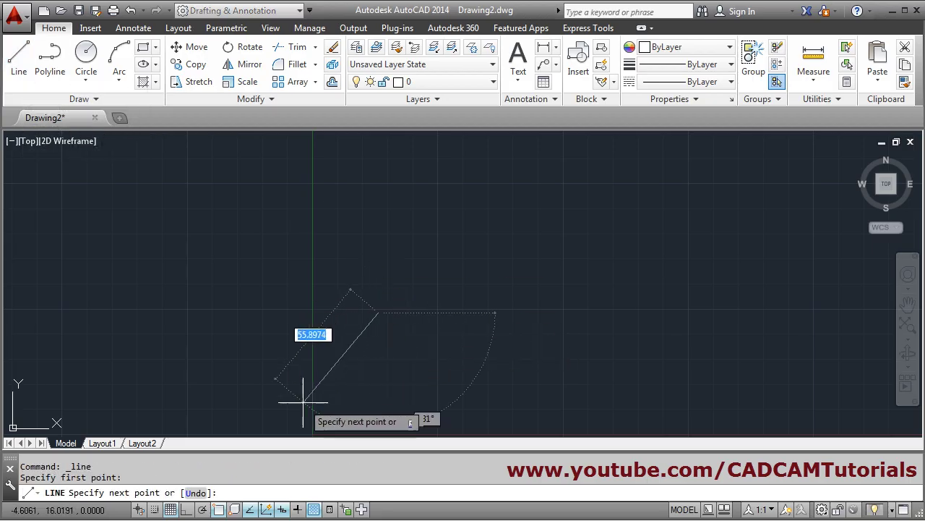
key(F8)
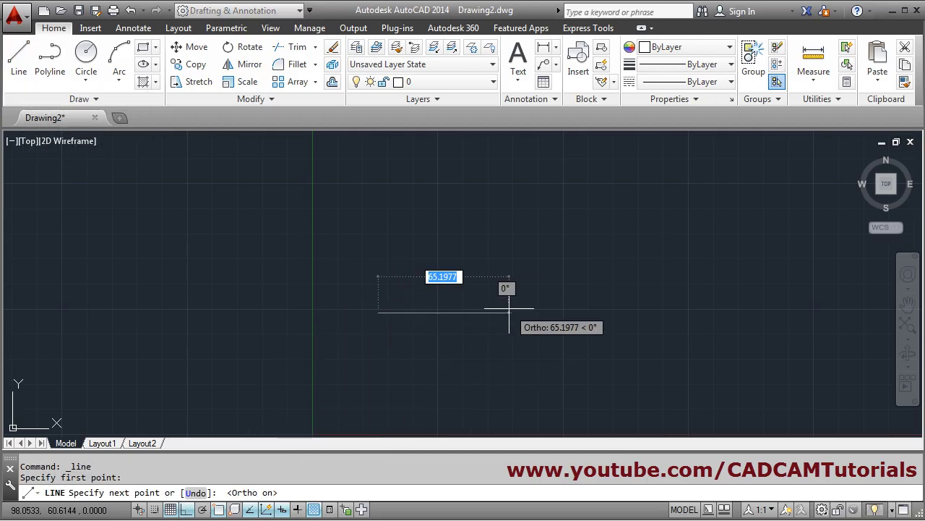
text(40)
key(Return)
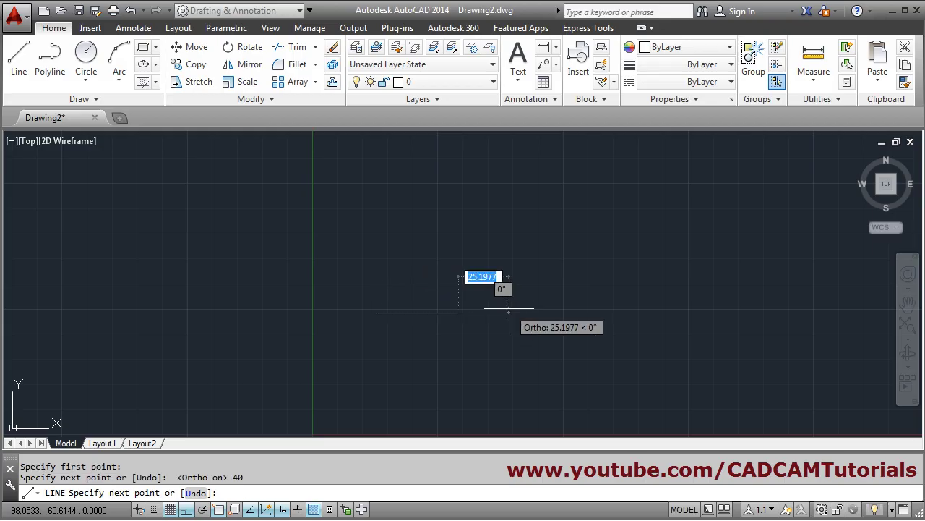
key(Return)
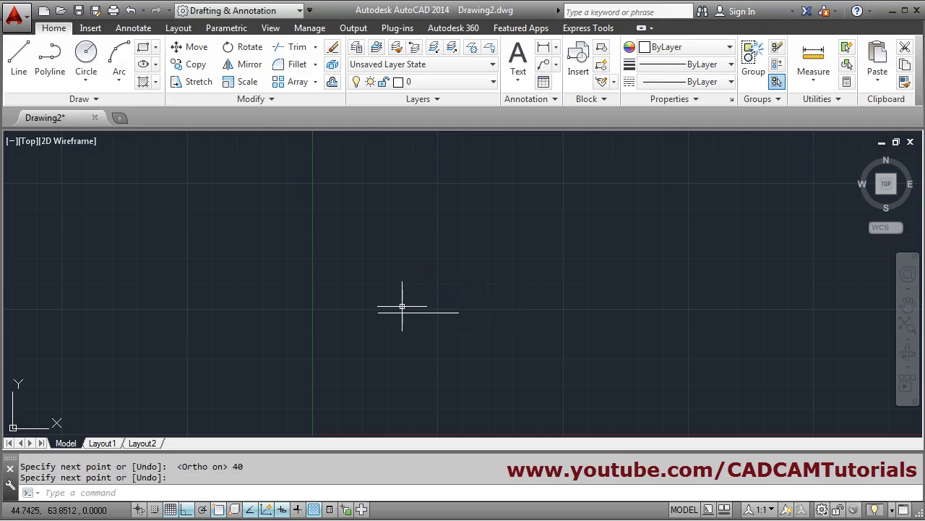
scroll(415, 293, up, 2)
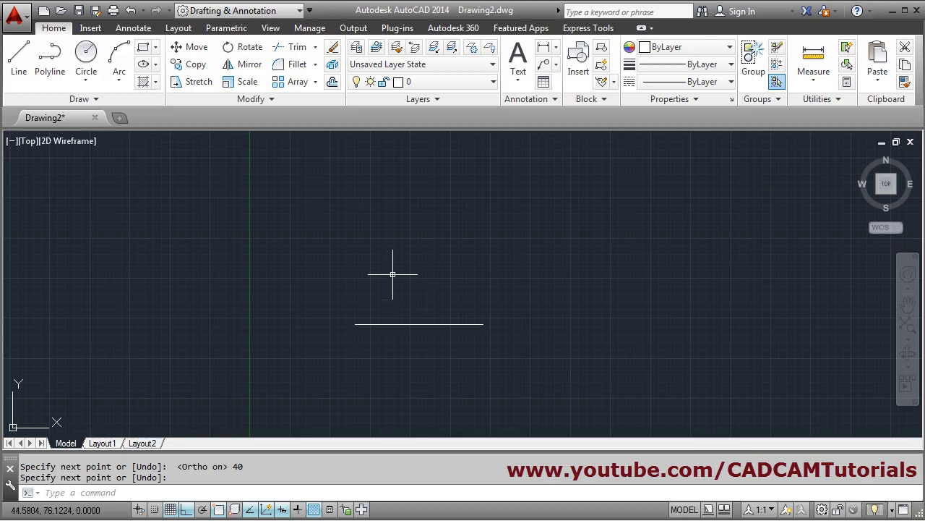
click(332, 82)
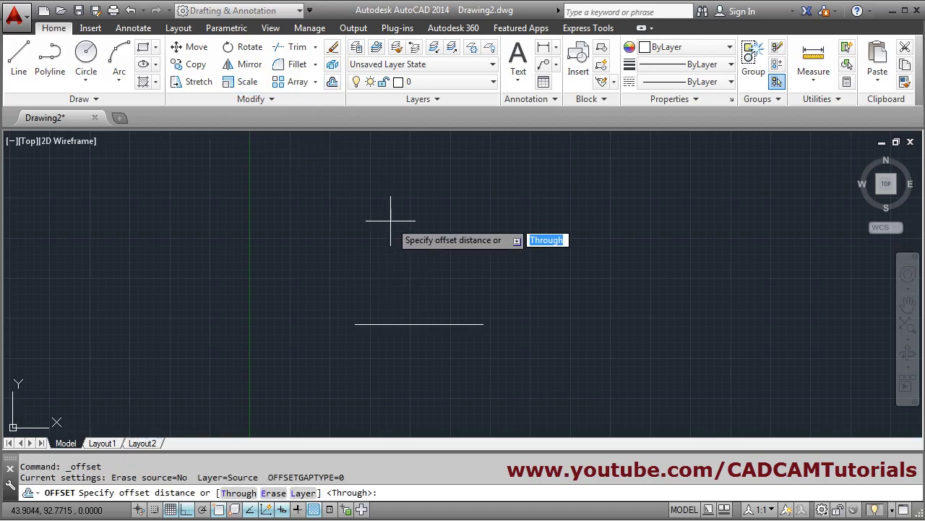
Offset the line 10 units upward
text(10)
key(Return)
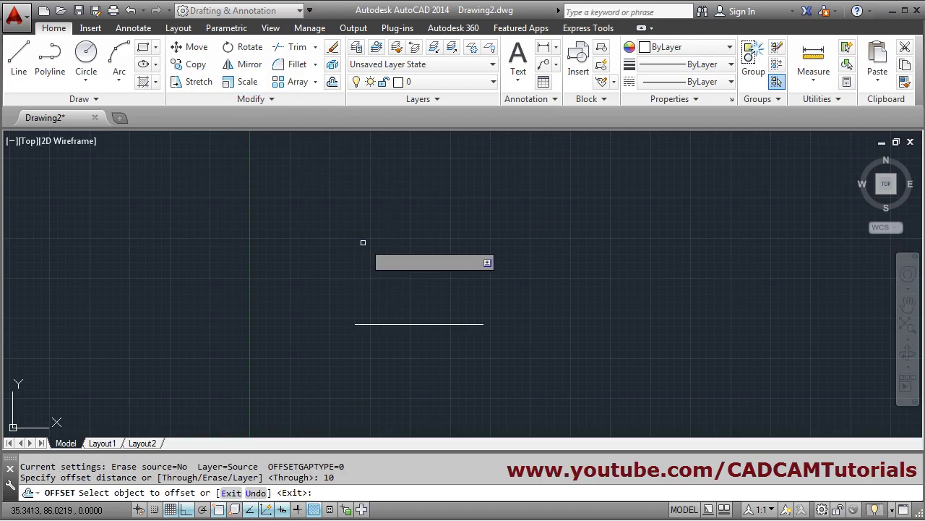
click(390, 323)
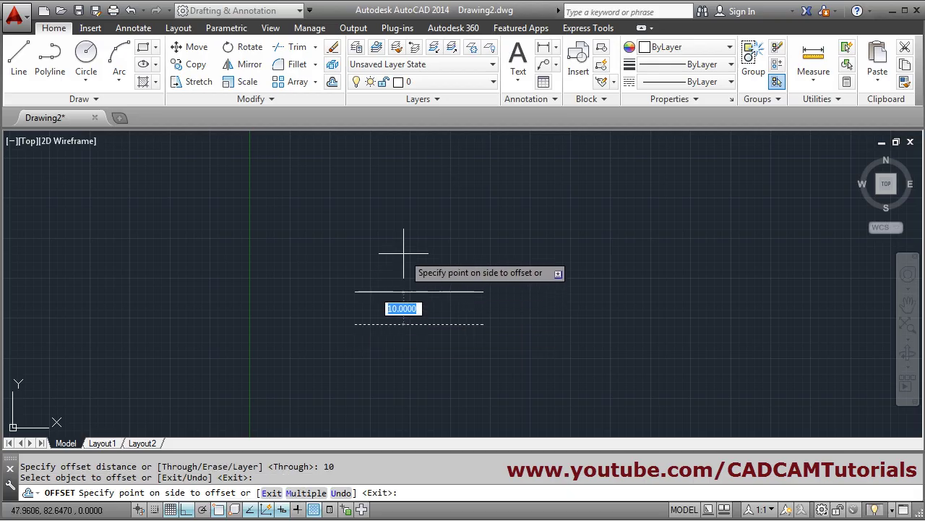
click(403, 253)
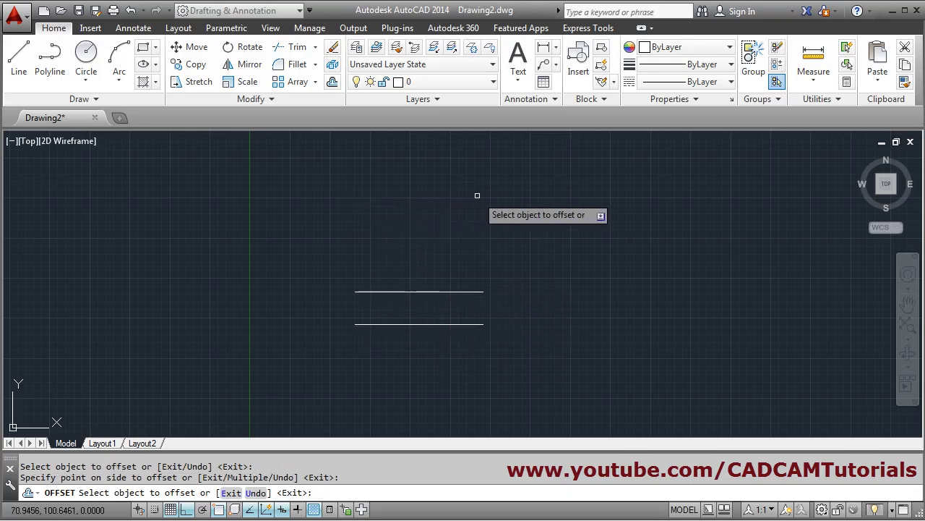
Offset the bottom line 40 units up and the new top line 4 units down
key(alt+Tab)
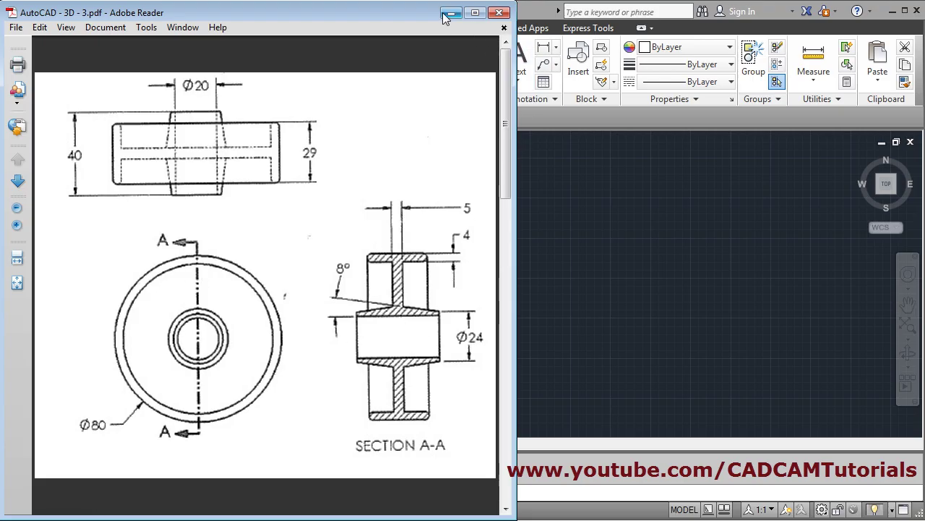
click(533, 214)
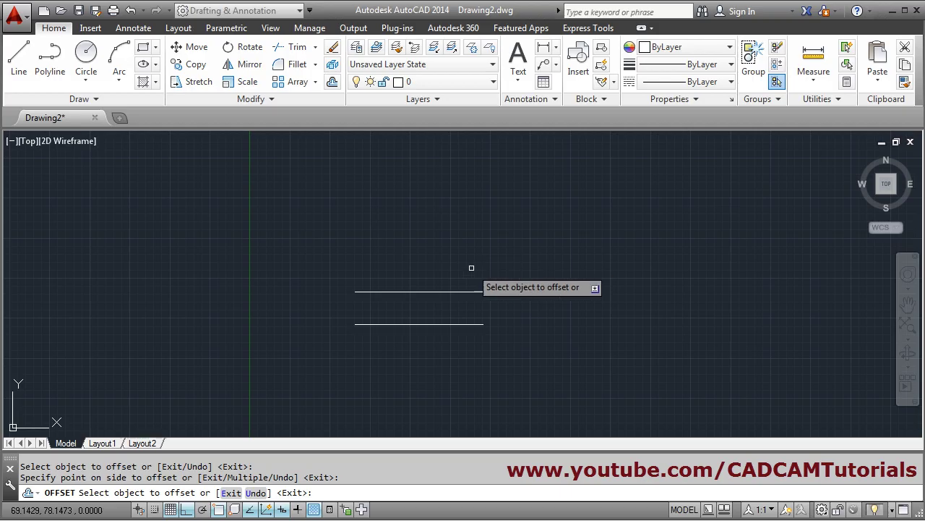
click(428, 324)
text(4)
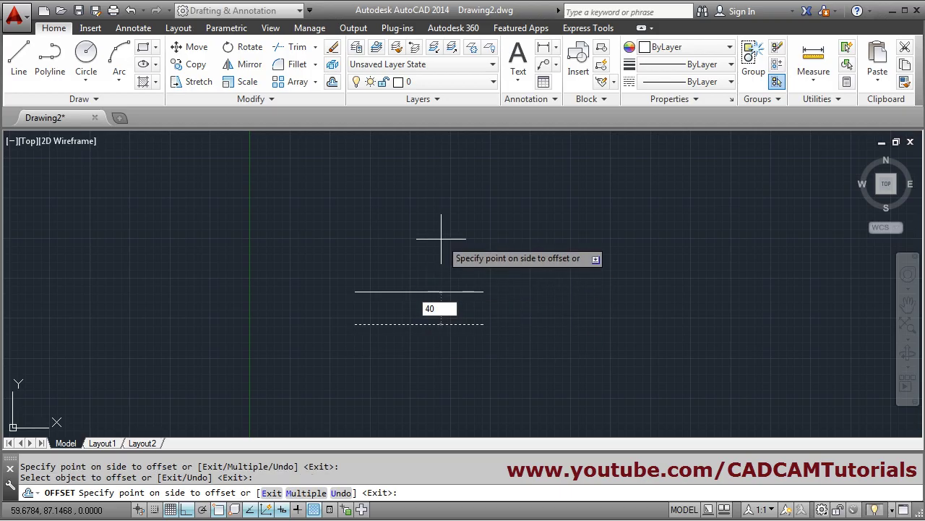
text(0)
key(Return)
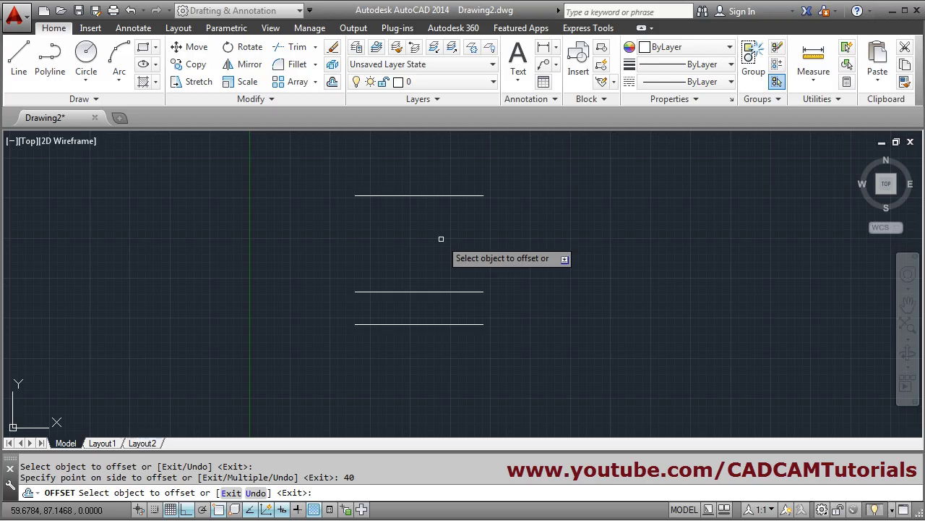
click(423, 195)
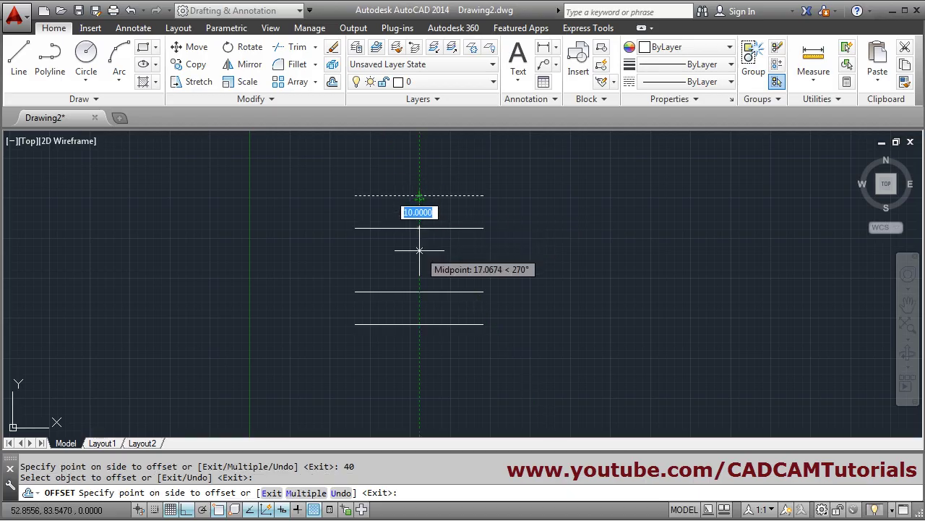
text(4)
key(Return)
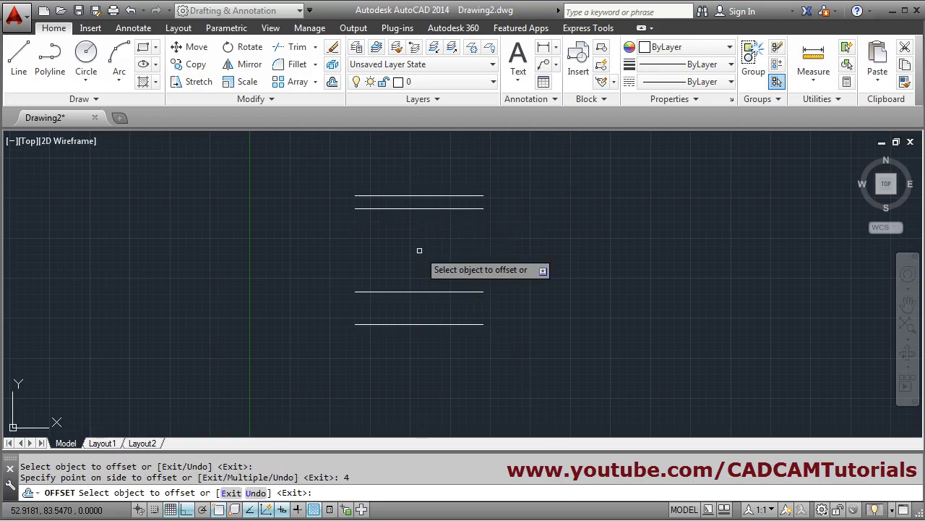
key(Return)
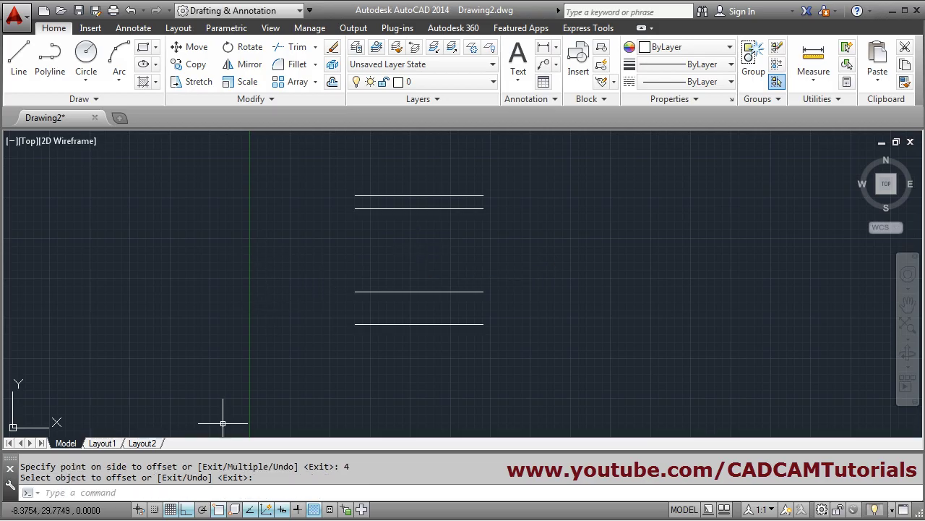
mouse_move(214, 519)
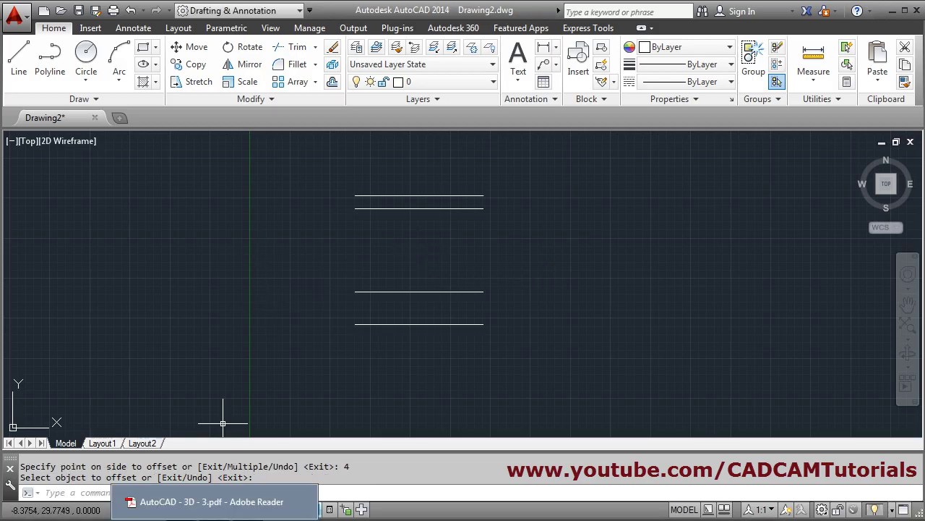
Draw a vertical axis line through the four lines' midpoints, extending past top and bottom
click(20, 67)
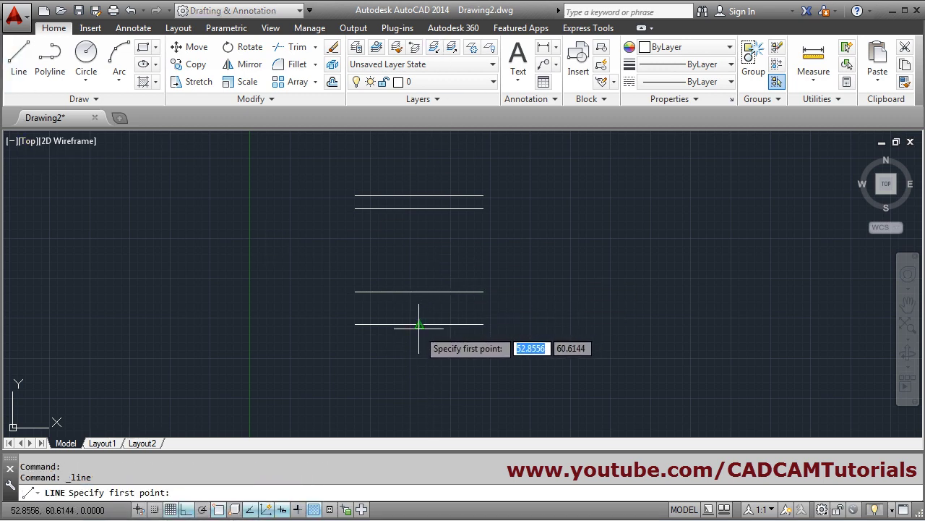
click(420, 385)
click(420, 165)
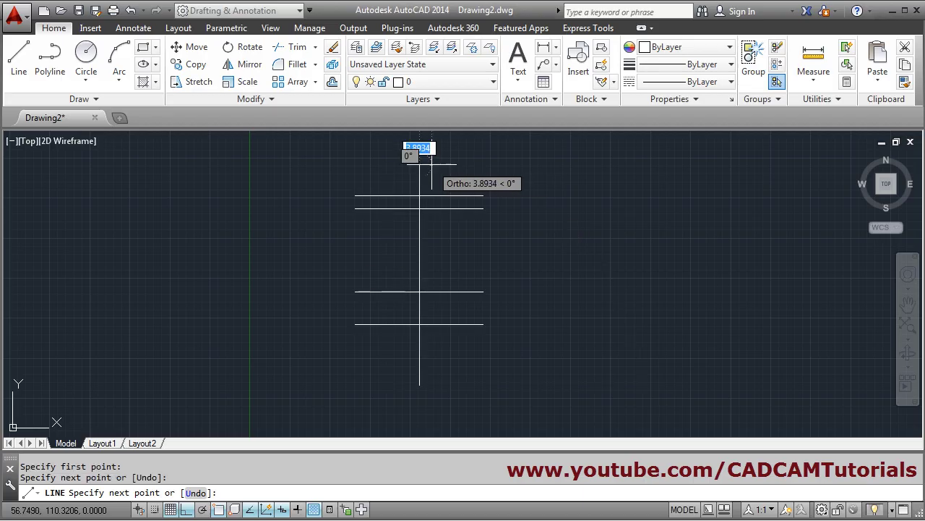
key(Return)
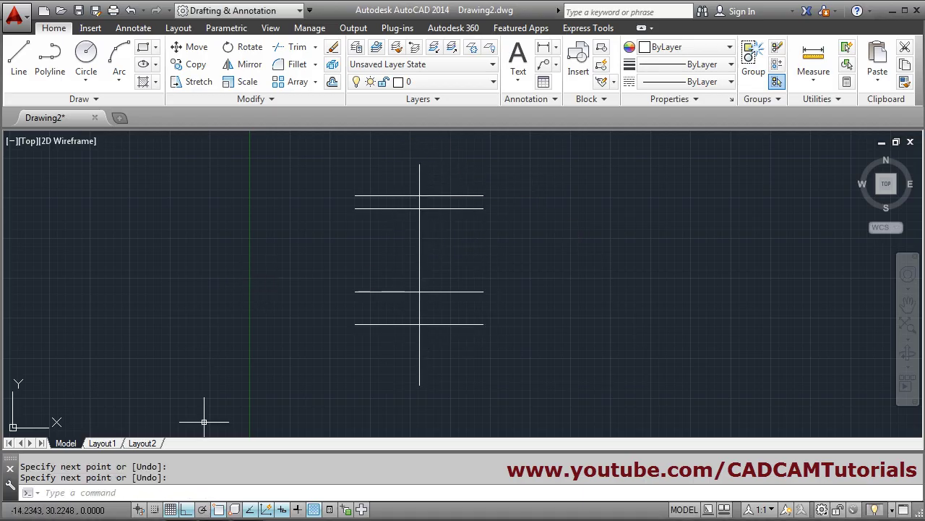
click(217, 502)
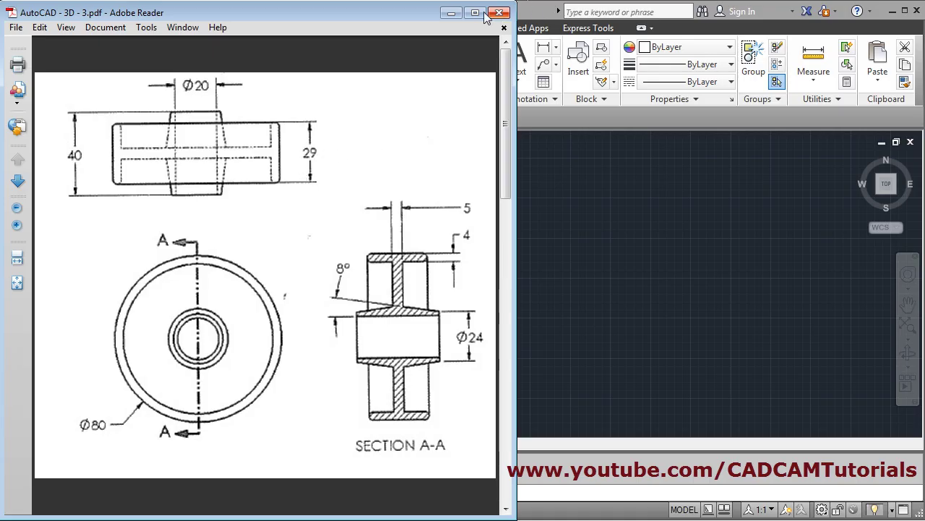
click(451, 16)
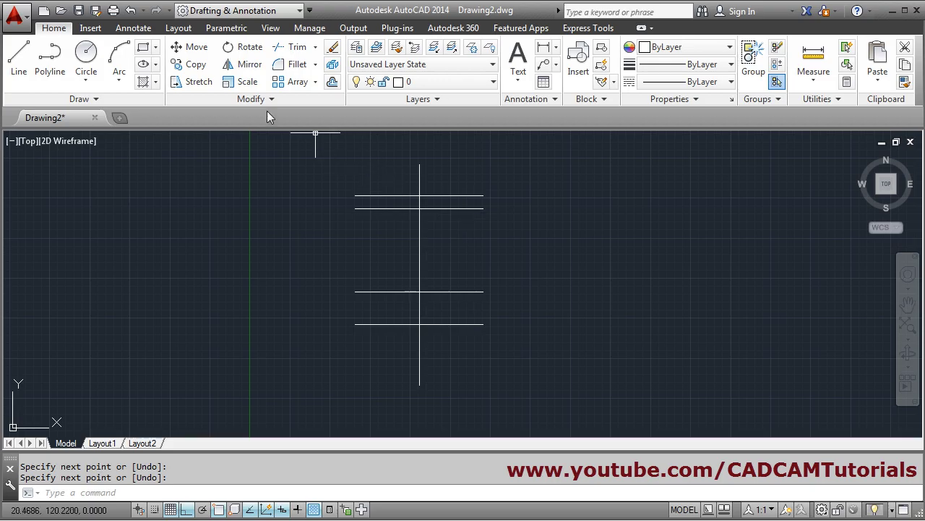
Offset the vertical axis line 14.5 units to the right
click(333, 81)
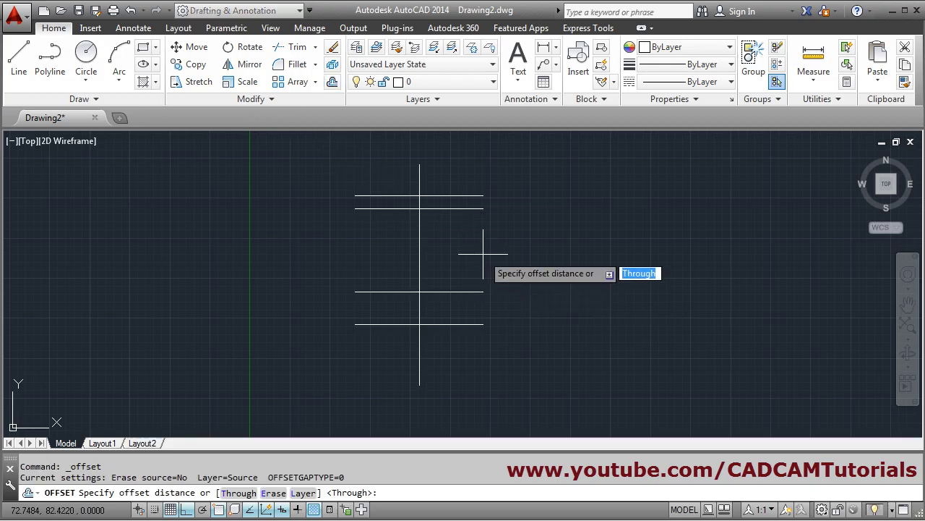
text(14)
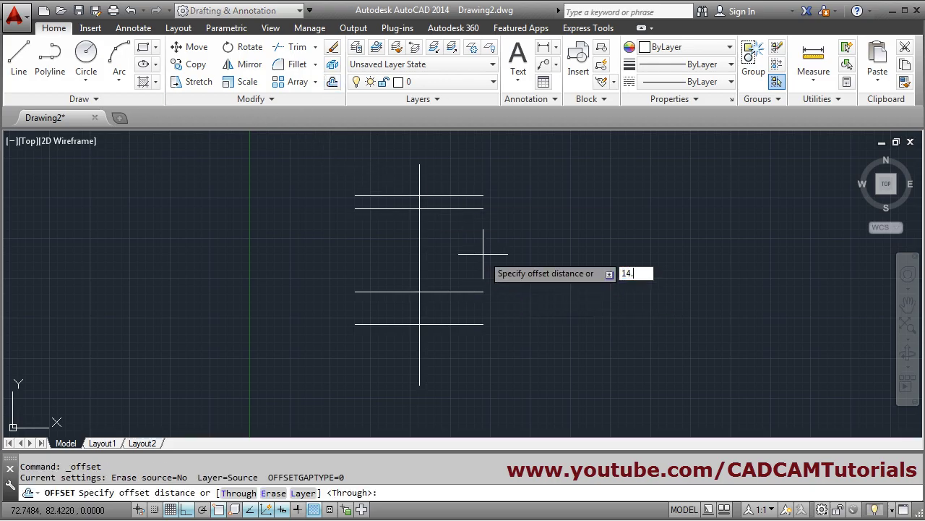
text(.5)
key(Return)
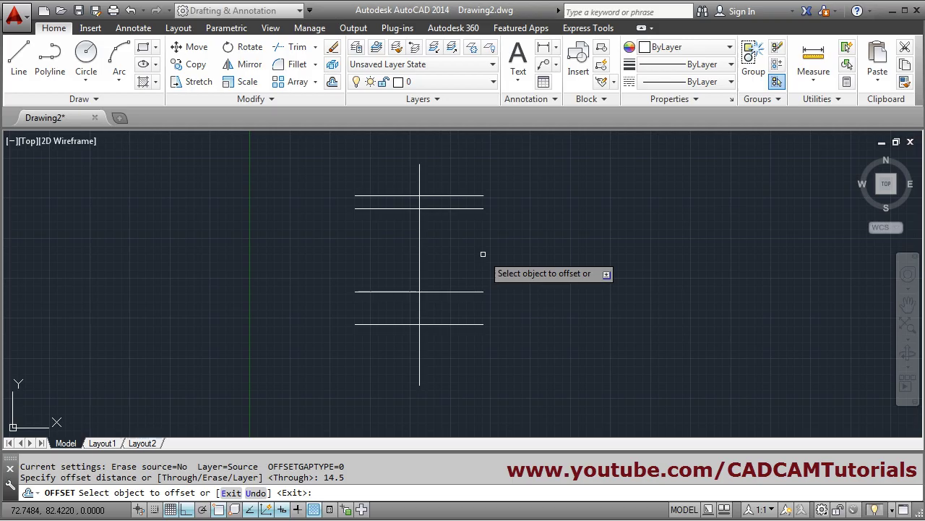
click(420, 253)
click(516, 246)
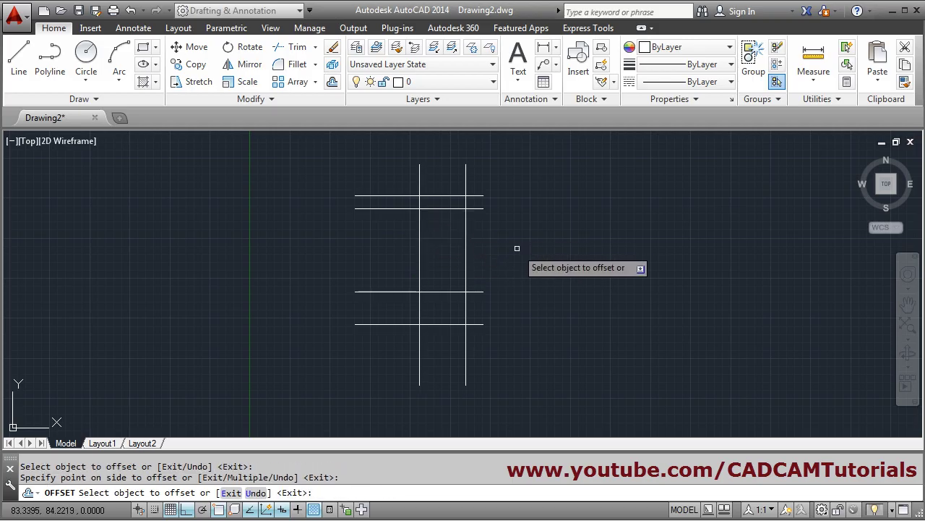
key(Return)
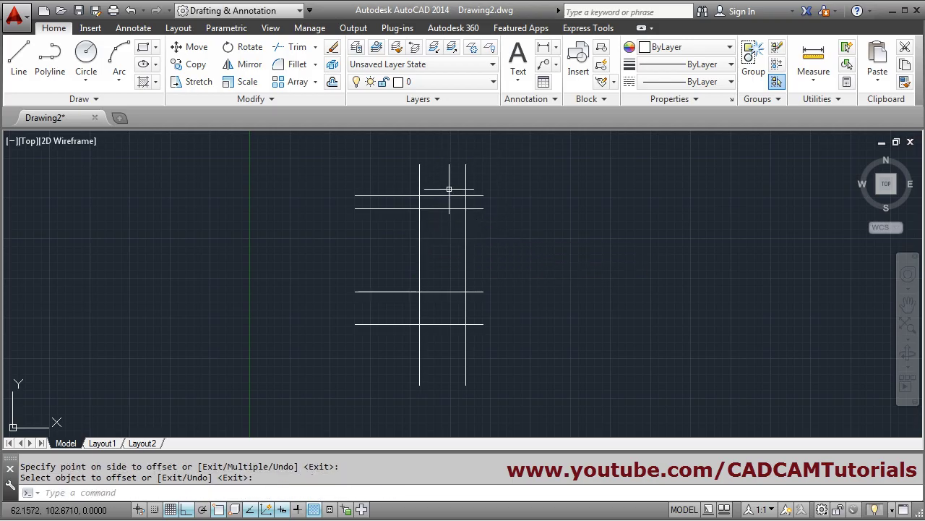
Fillet both top horizontal lines to the new vertical line with radius 0
click(297, 64)
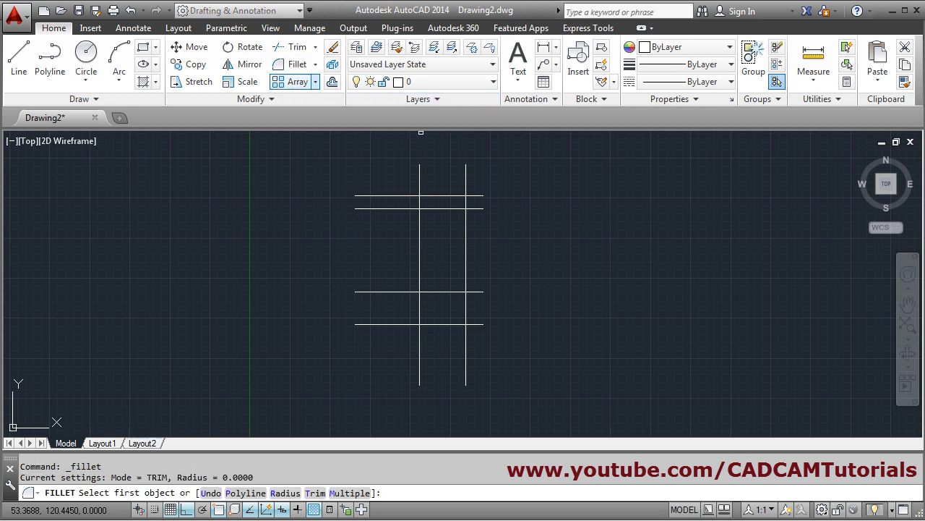
click(451, 195)
click(466, 198)
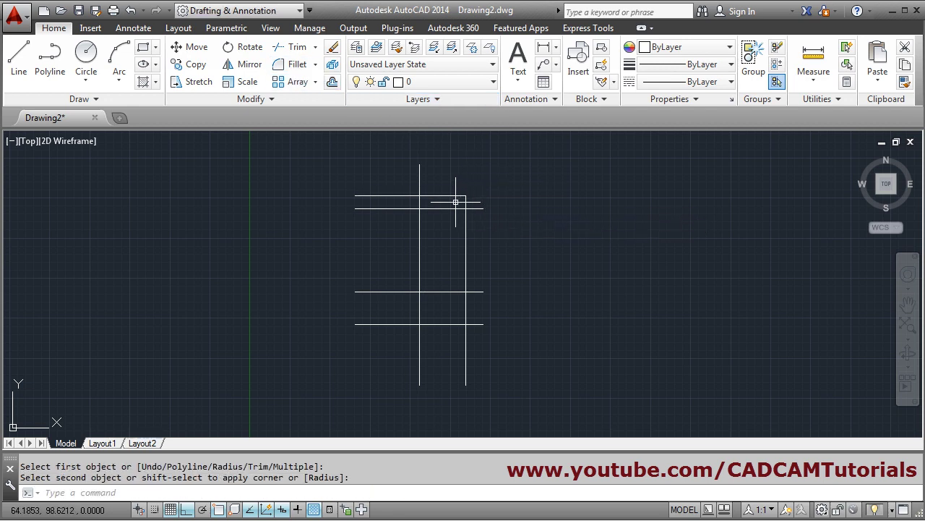
click(297, 65)
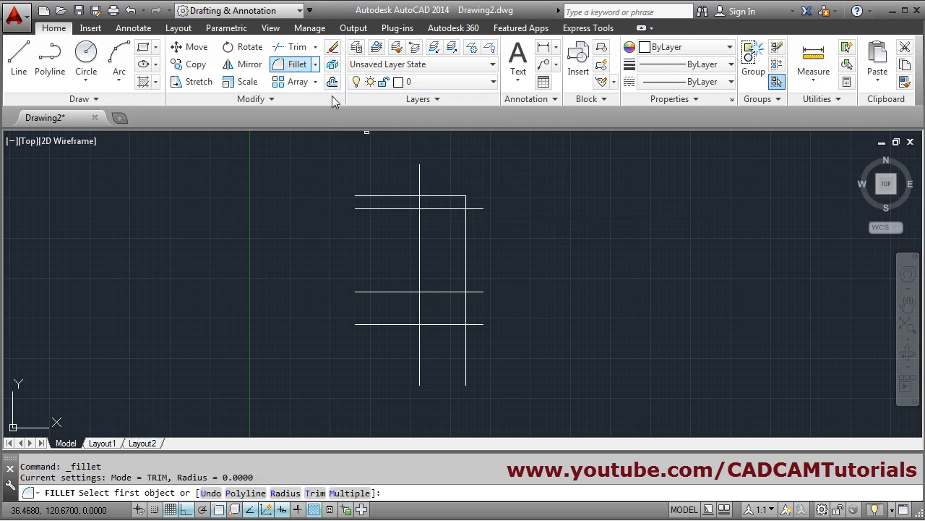
click(453, 208)
click(465, 204)
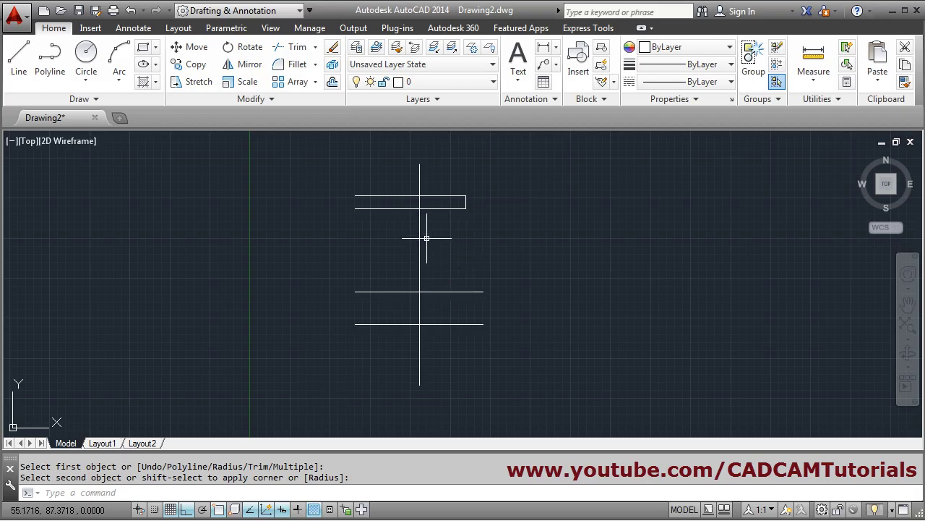
Offset the axis line 2.5 units to the right
click(332, 81)
text(2)
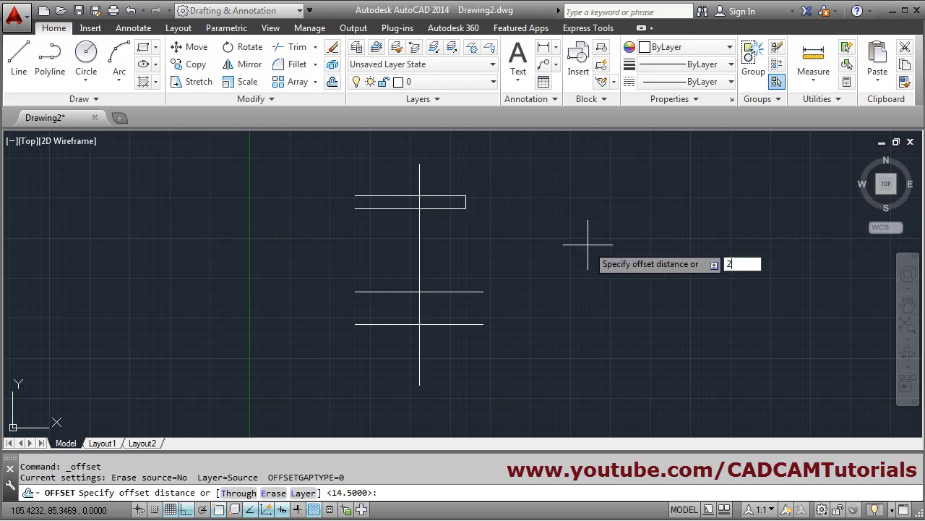
text(.5)
key(Return)
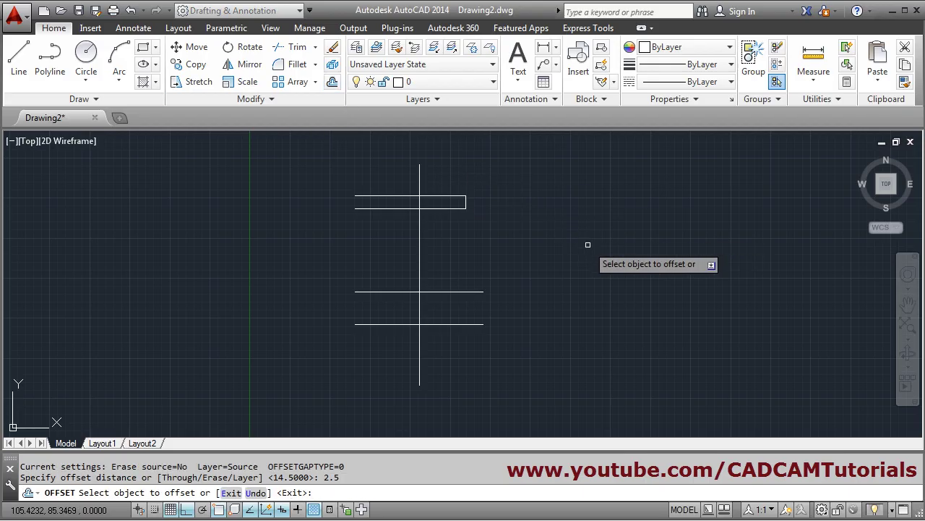
click(419, 275)
click(468, 258)
key(Return)
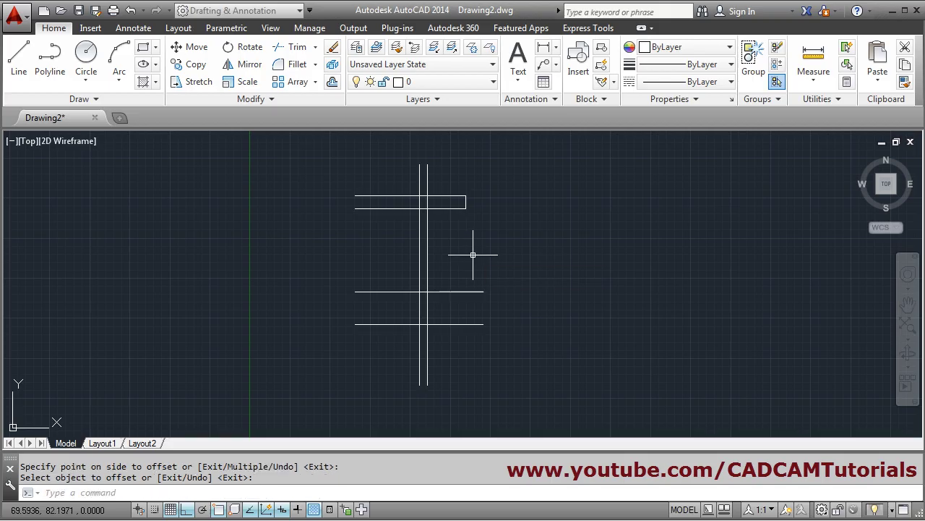
Trim all line portions left of the axis using a crossing window
click(297, 47)
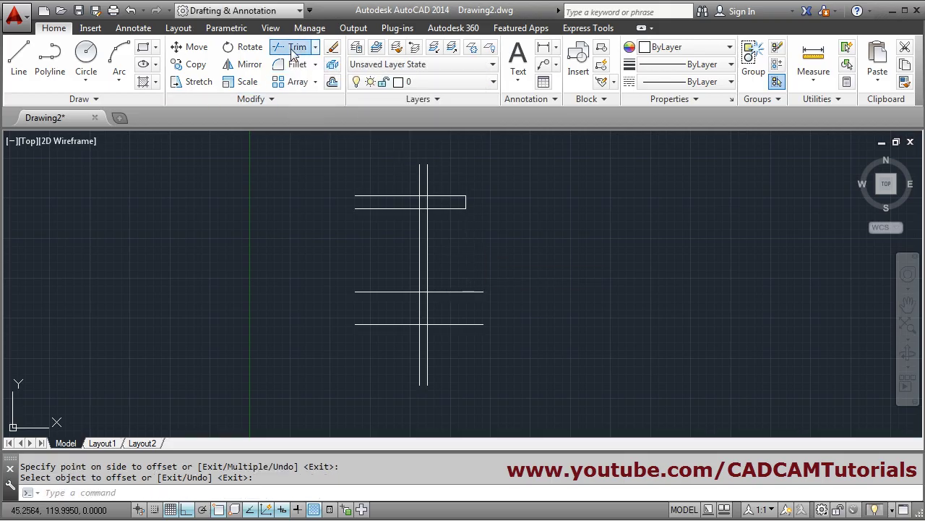
click(440, 209)
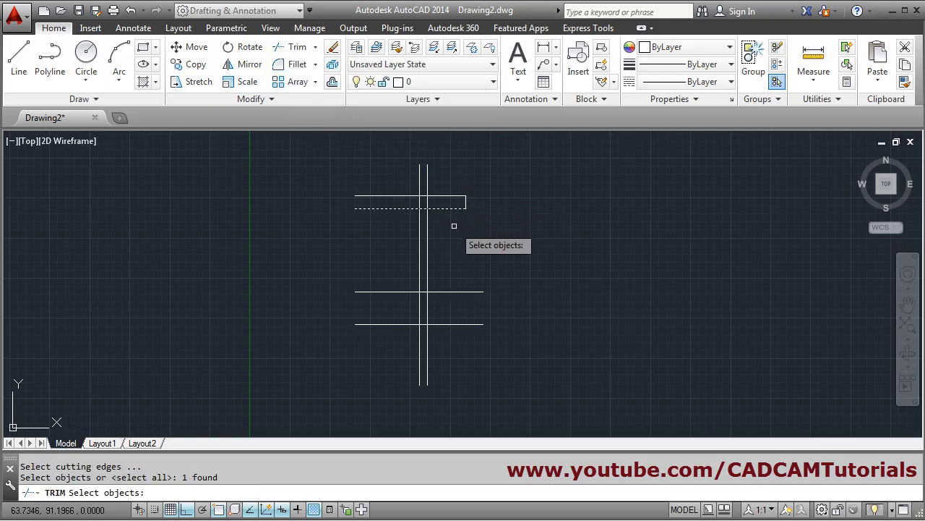
click(419, 239)
key(Return)
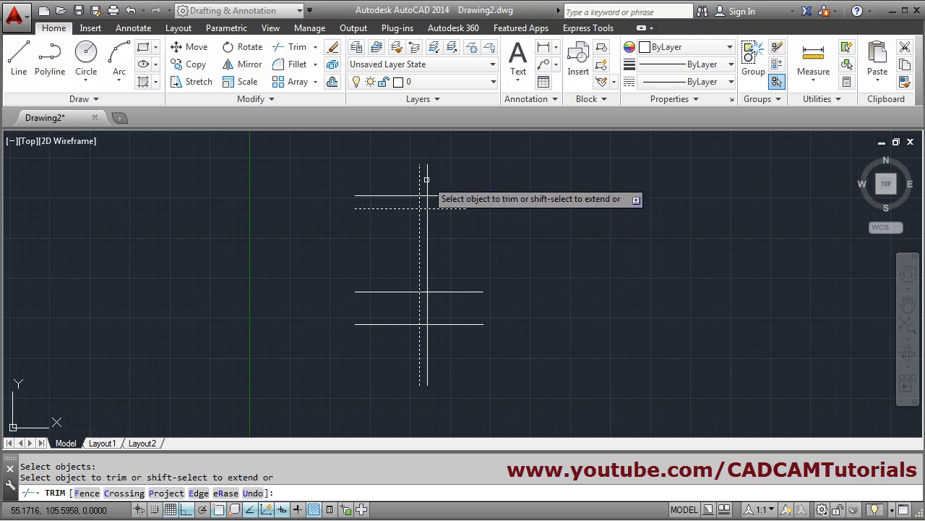
click(399, 184)
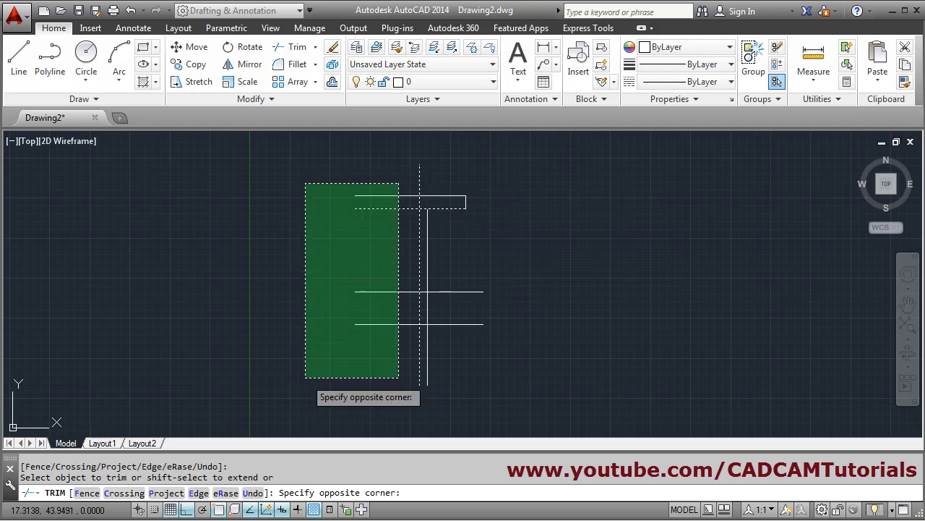
click(305, 377)
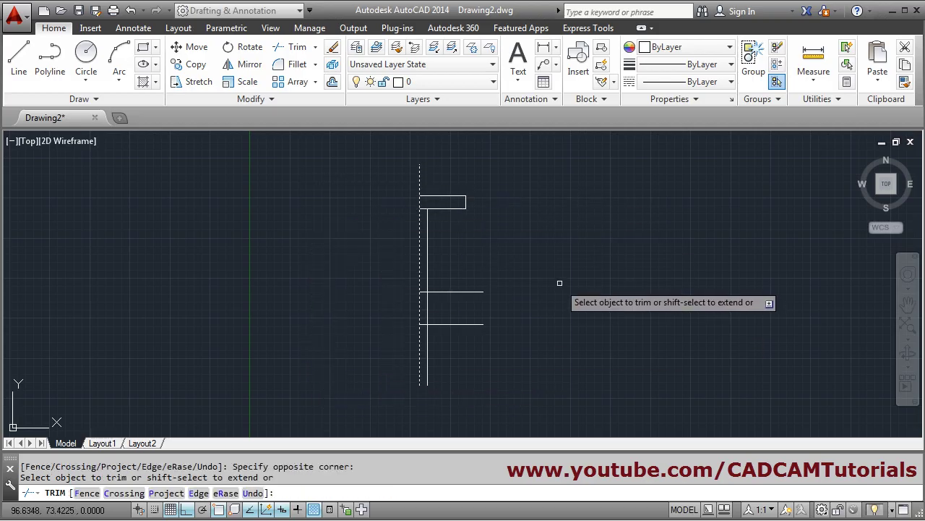
key(Return)
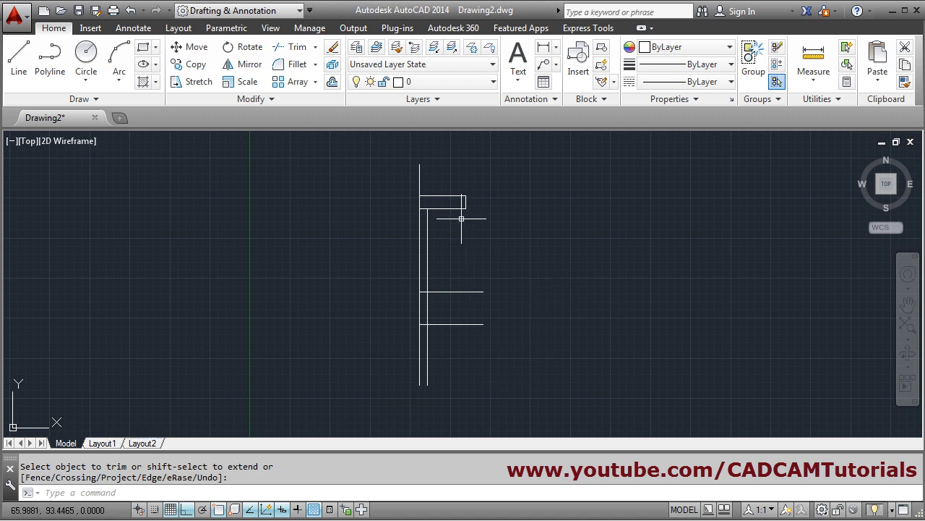
Trim the flange-edge stub and the inner 2.5 line's excess below the lower horizontals
click(291, 49)
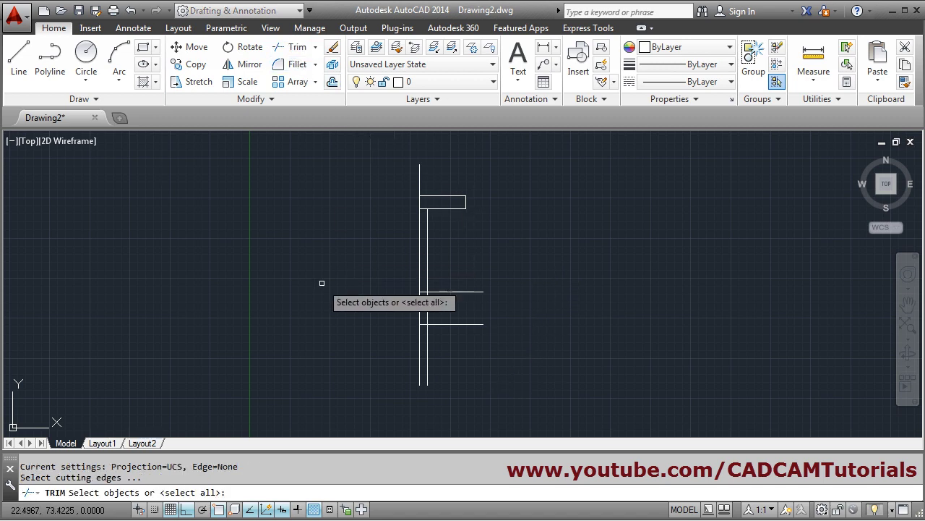
key(Return)
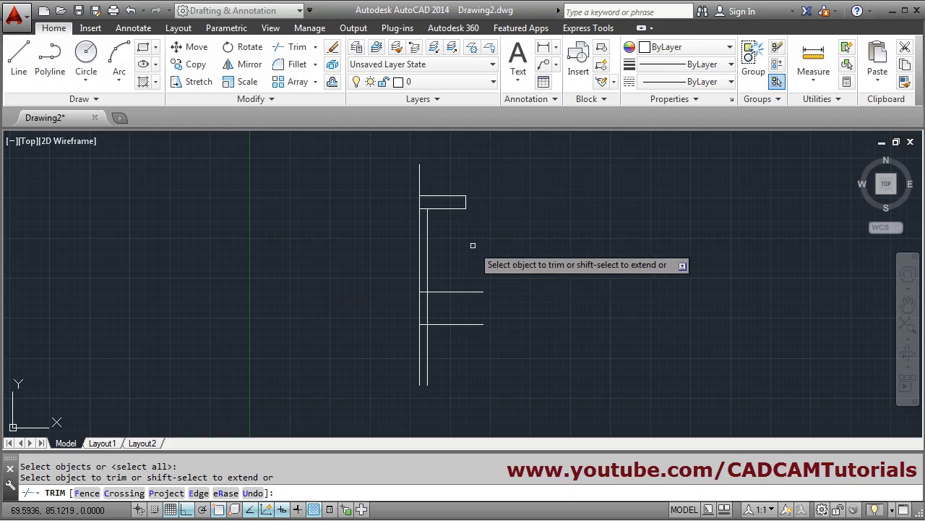
scroll(473, 246, up, 2)
click(395, 185)
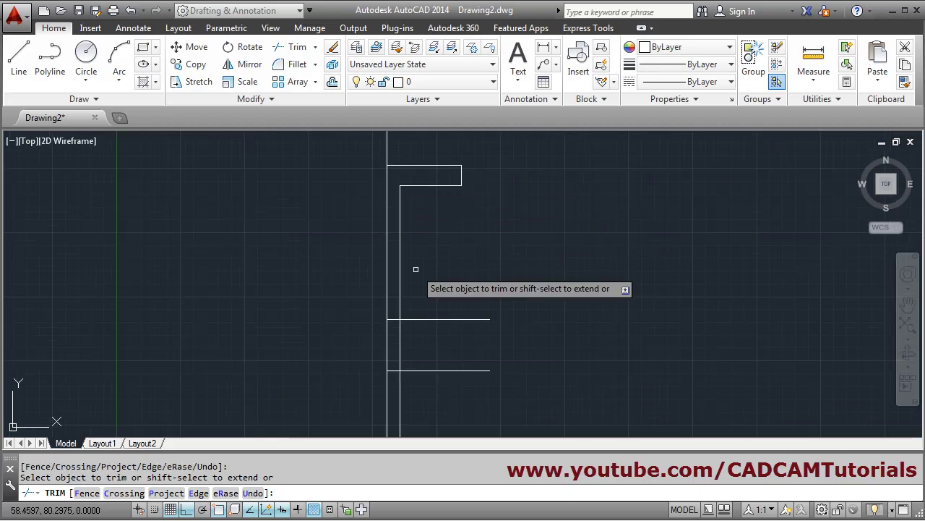
scroll(436, 328, down, 2)
click(413, 382)
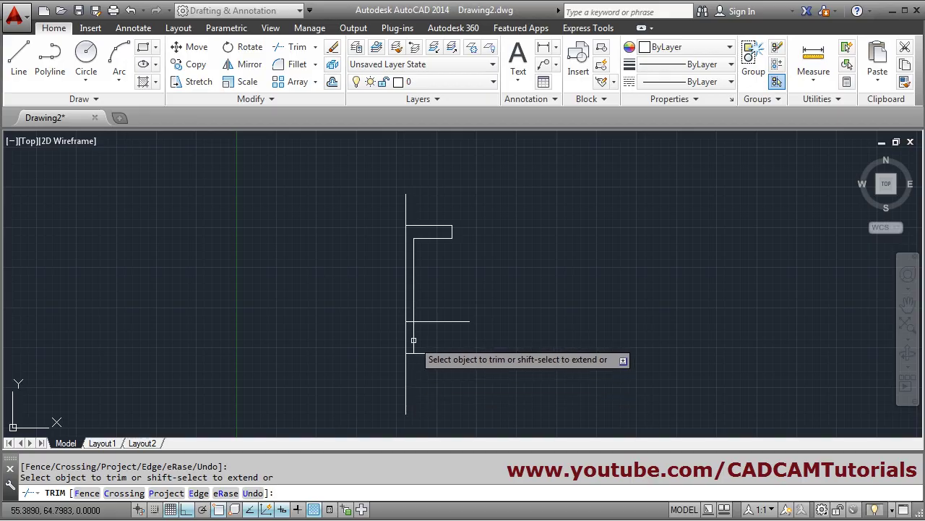
click(413, 339)
key(Return)
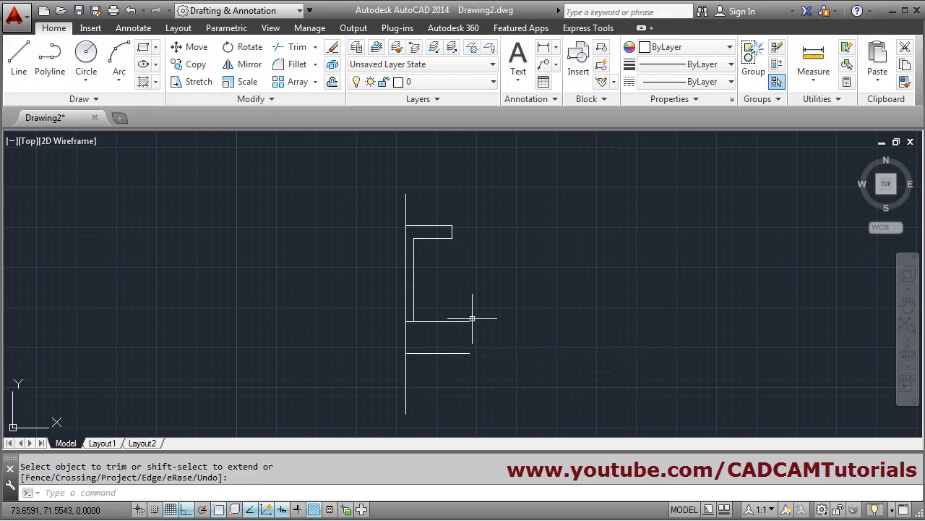
scroll(474, 316, up, 2)
middle_drag(512, 255, 507, 285)
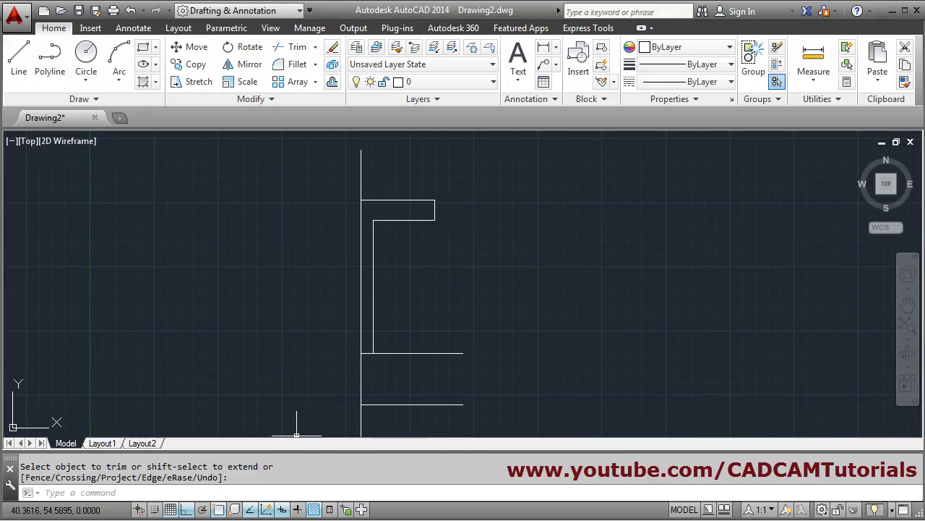
key(alt+Tab)
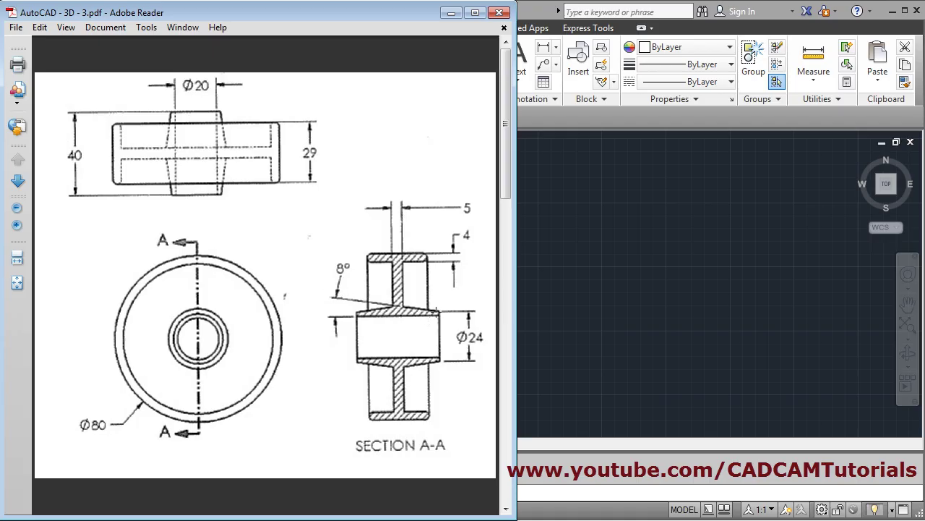
From the middle line's right end, draw a 2-unit vertical, then a 20-unit line at 172°
click(451, 13)
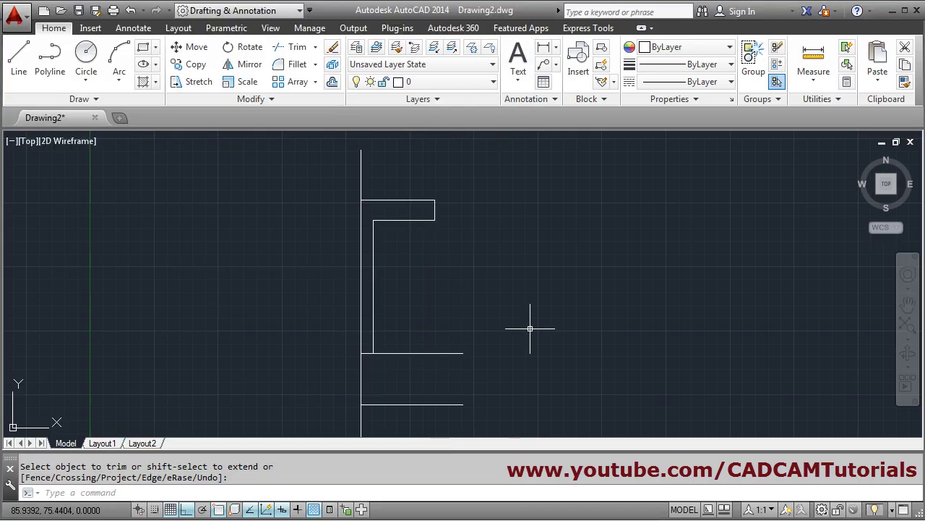
click(18, 65)
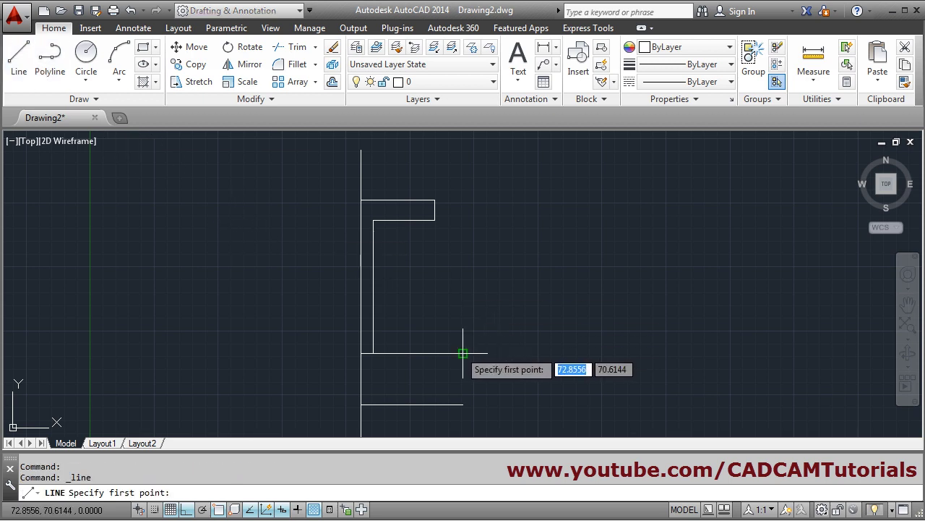
click(463, 352)
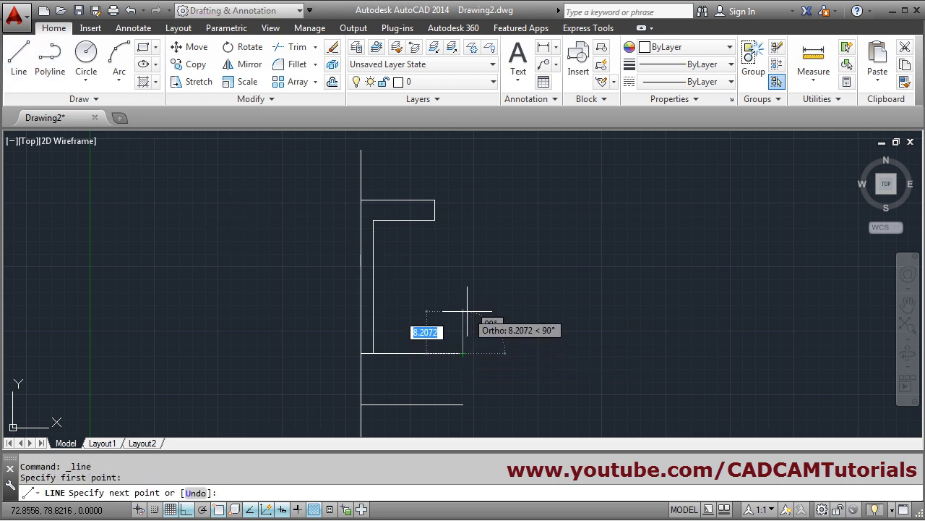
text(2)
key(Return)
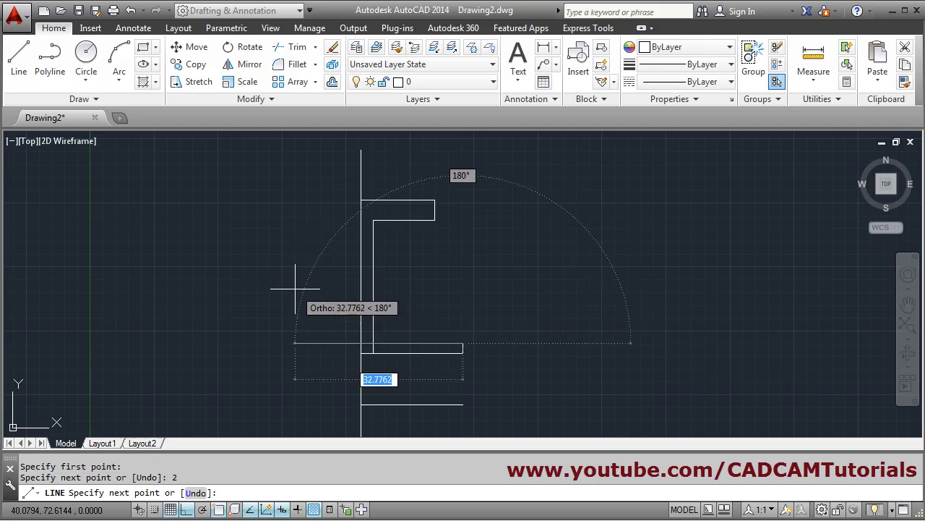
click(186, 510)
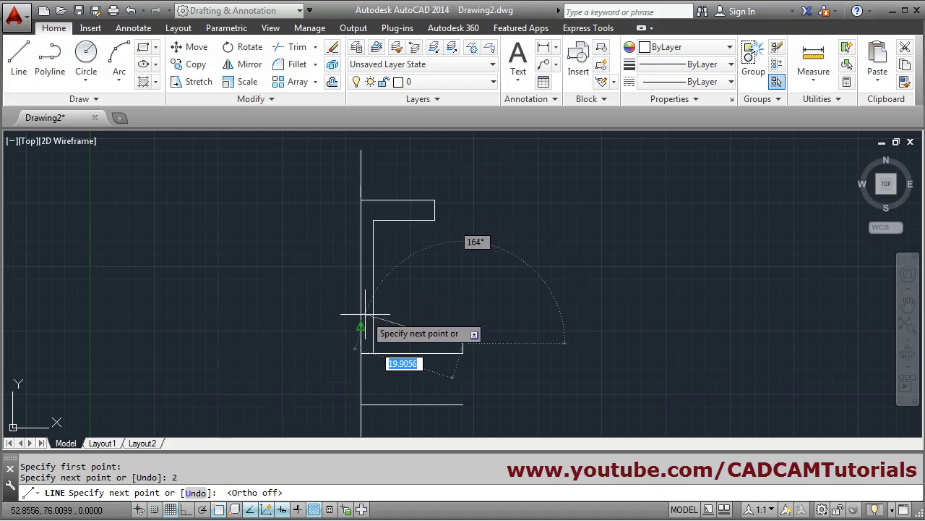
scroll(370, 330, up, 2)
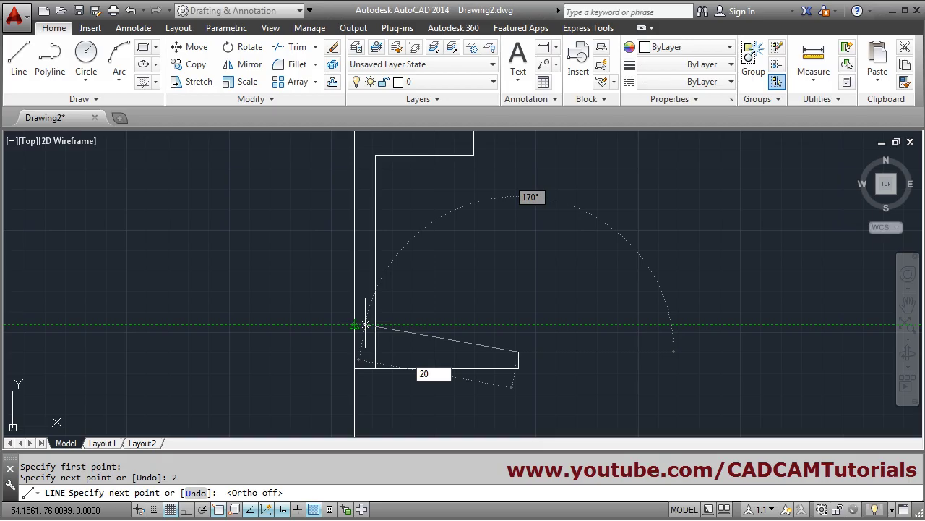
key(Tab)
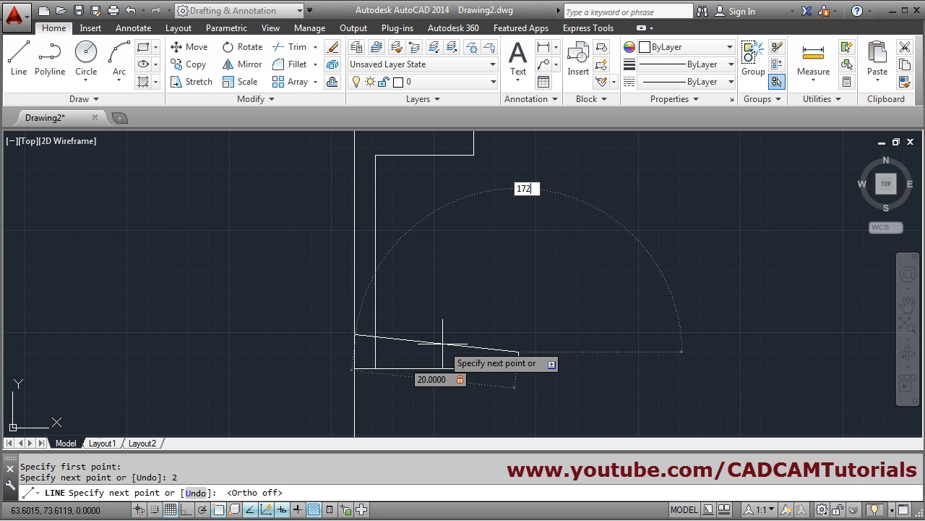
key(Return)
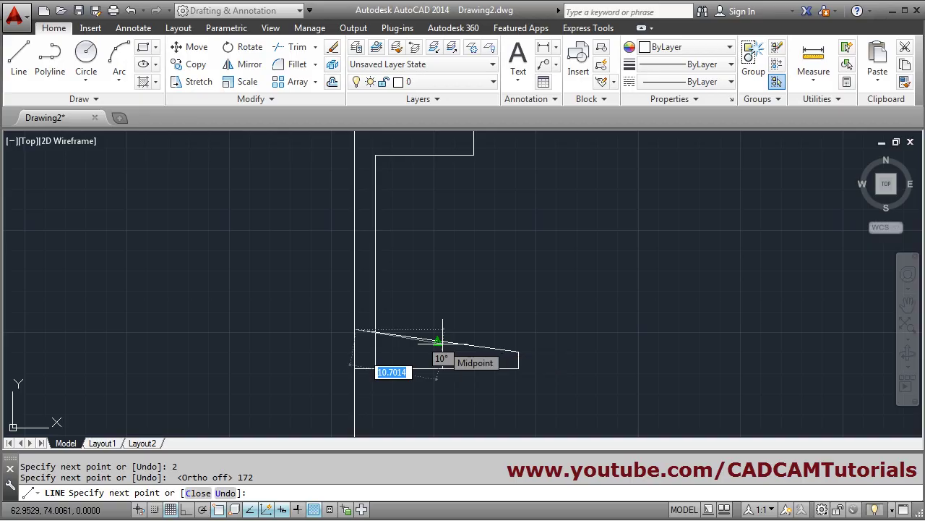
Trim away the leftover line segment below the sloped flange
scroll(432, 364, down, 2)
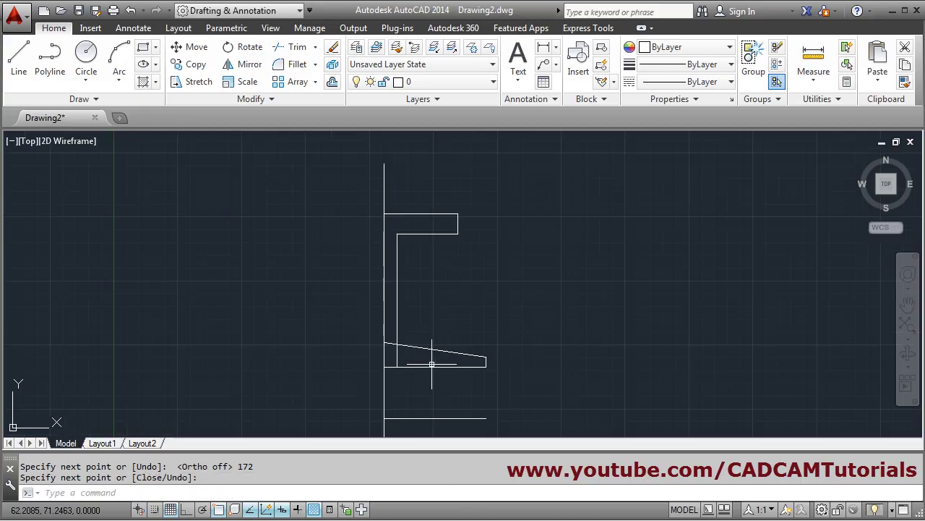
middle_drag(441, 367, 431, 361)
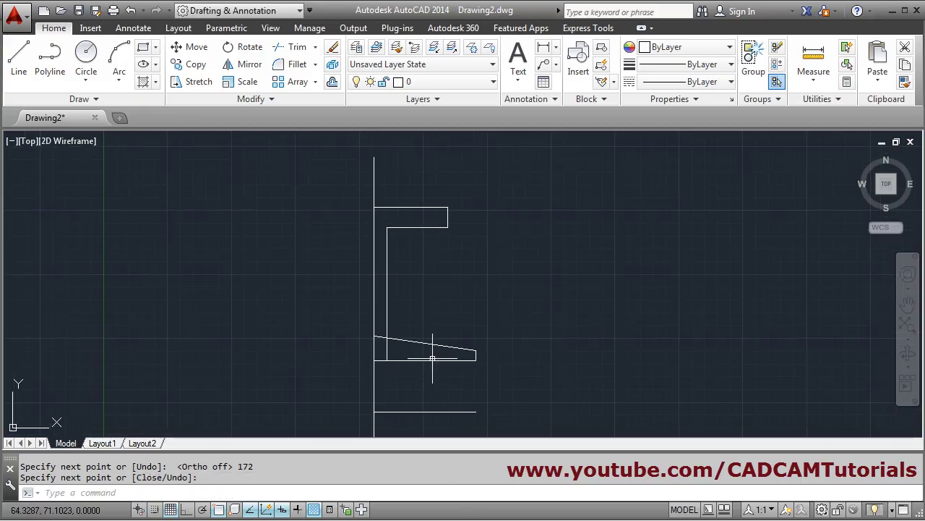
click(293, 46)
key(Return)
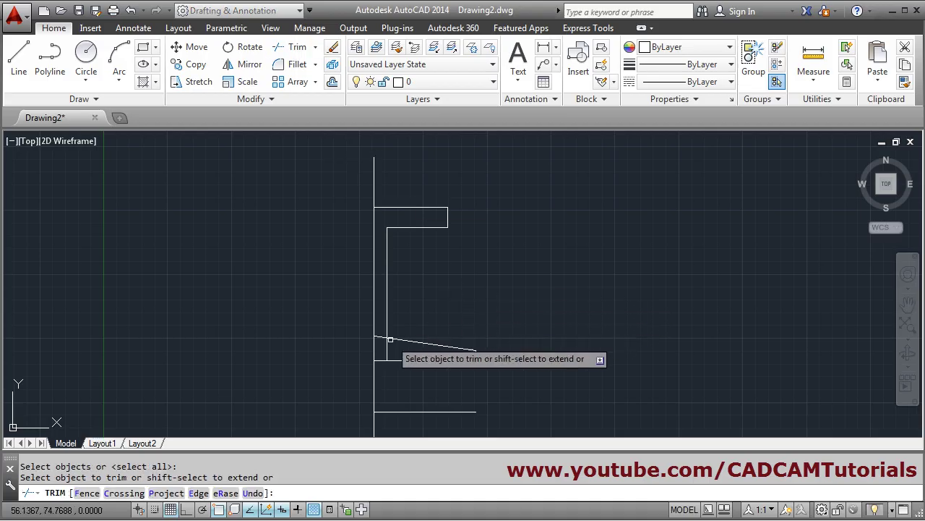
click(387, 348)
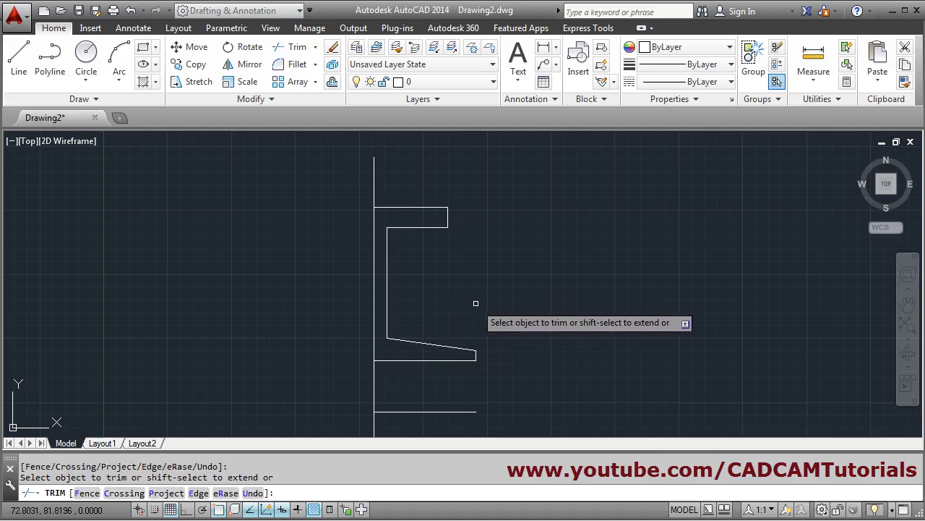
key(Return)
scroll(475, 293, down, 2)
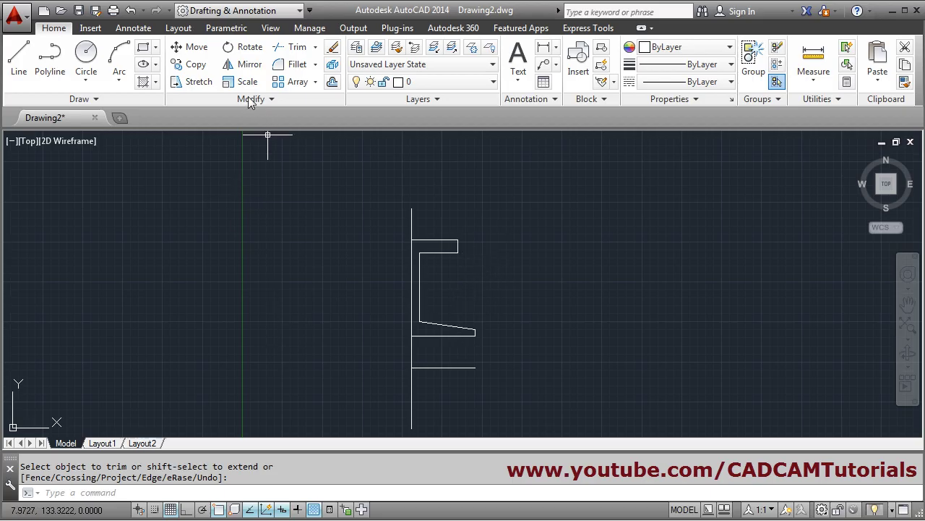
Mirror the seven half-profile edges about the vertical centre line, keeping the originals
click(249, 64)
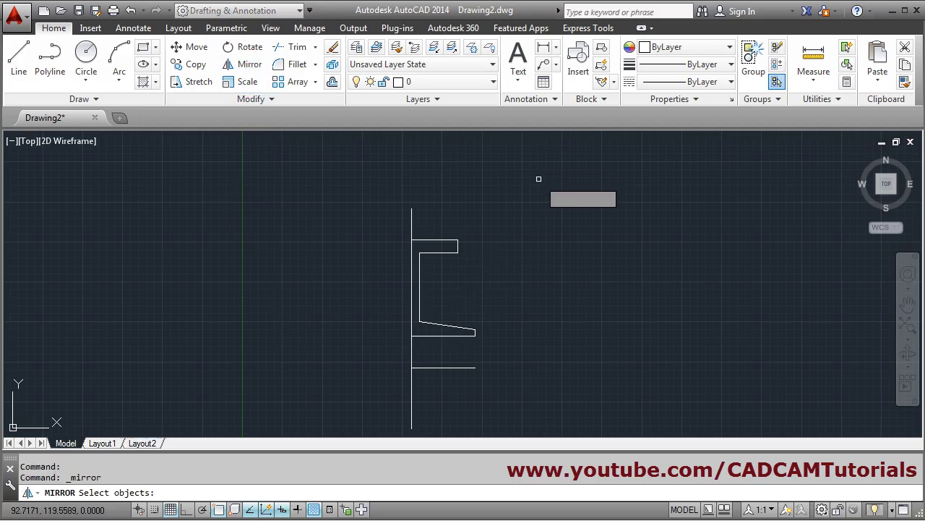
click(523, 213)
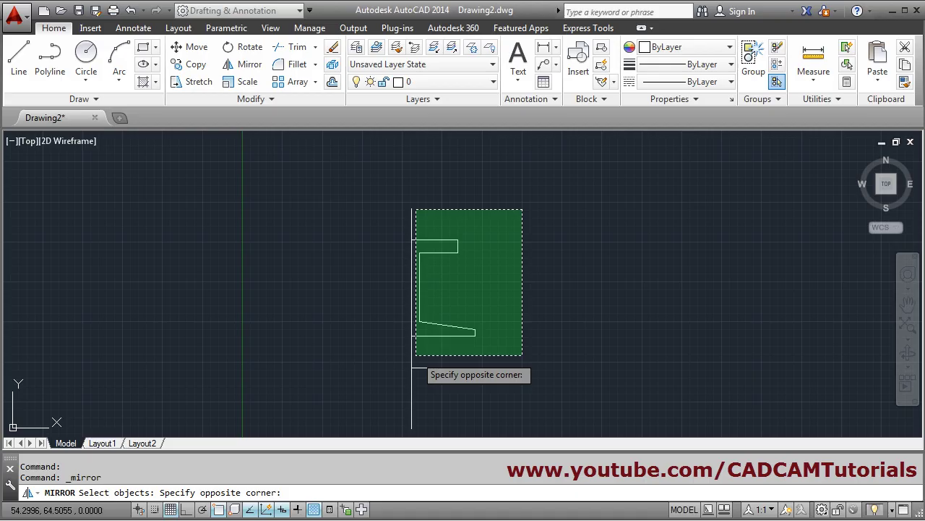
click(416, 354)
key(Return)
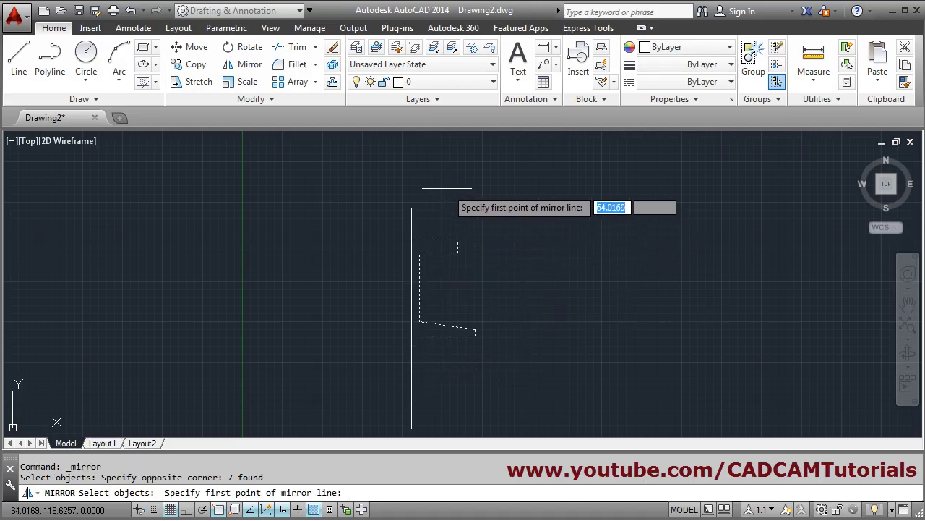
click(411, 208)
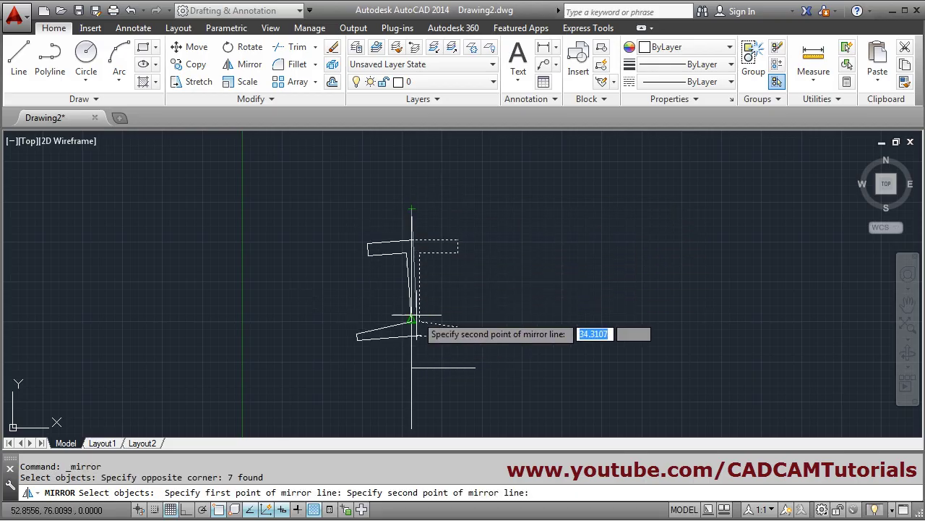
click(411, 368)
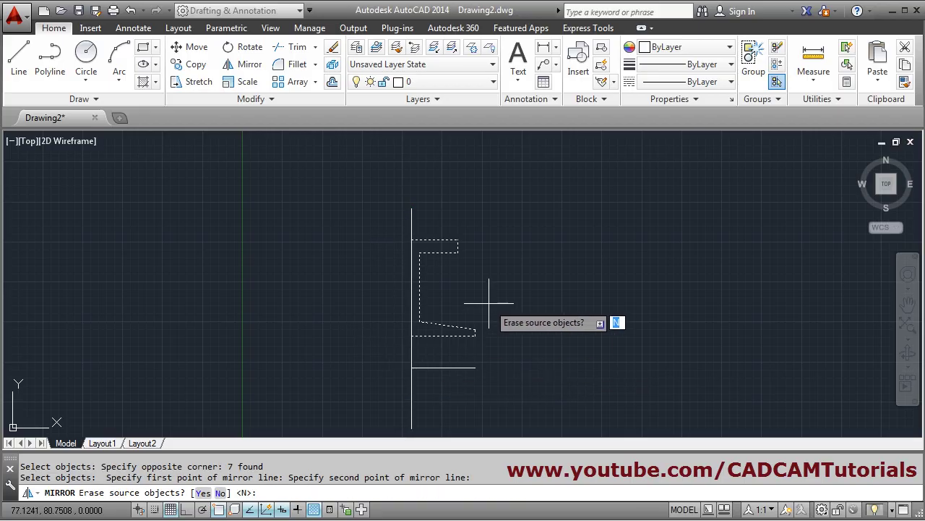
key(Return)
middle_drag(483, 286, 482, 246)
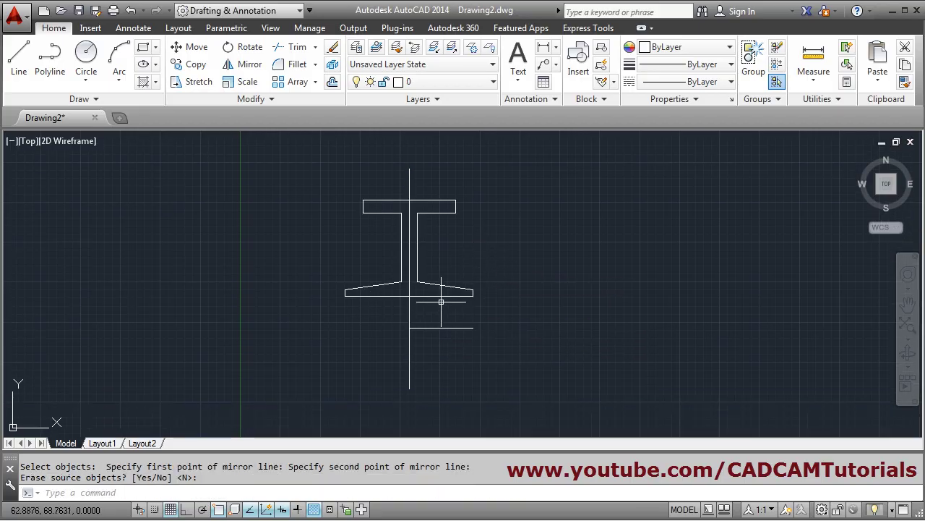
text(E)
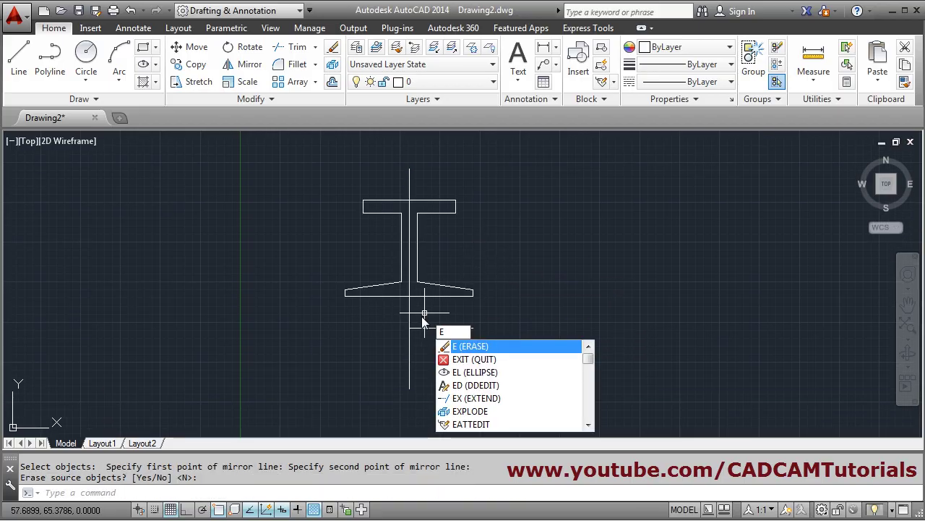
key(Return)
Erase the vertical centre line and join the I-beam edges into polylines
click(410, 331)
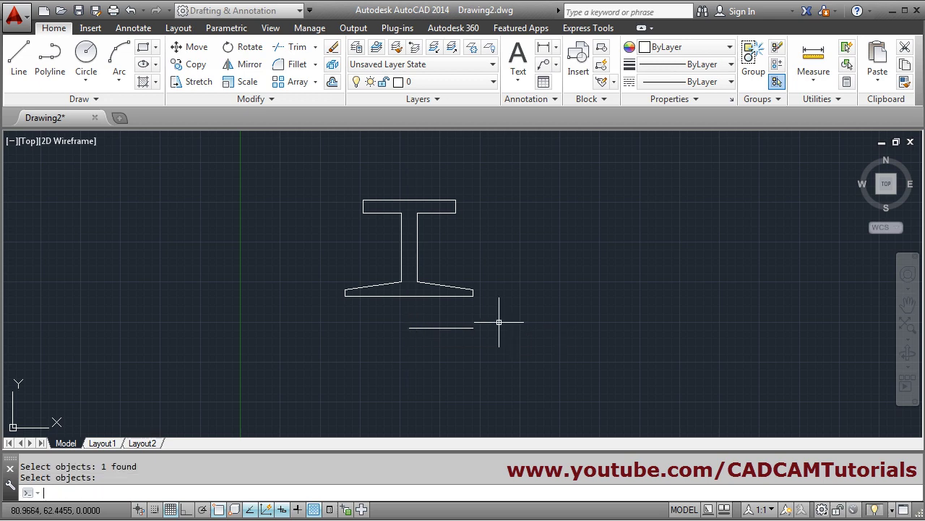
middle_drag(499, 321, 492, 343)
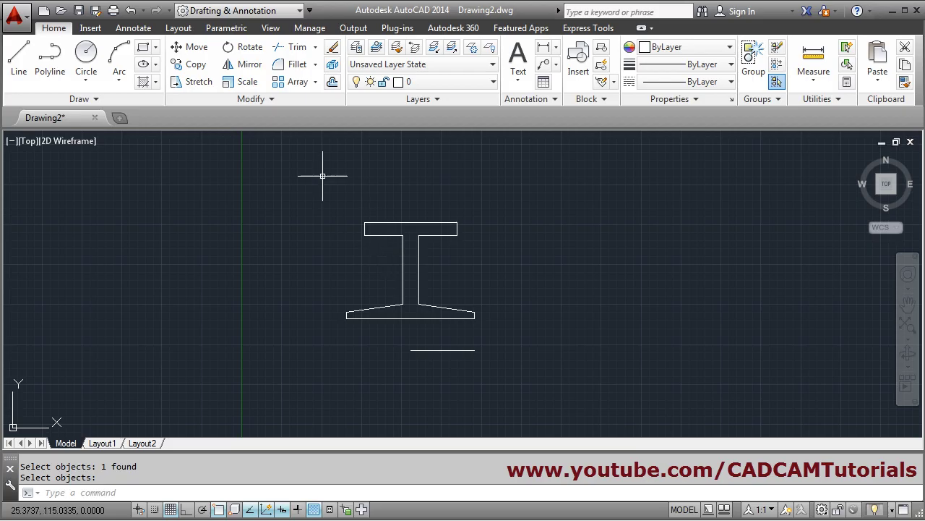
click(265, 99)
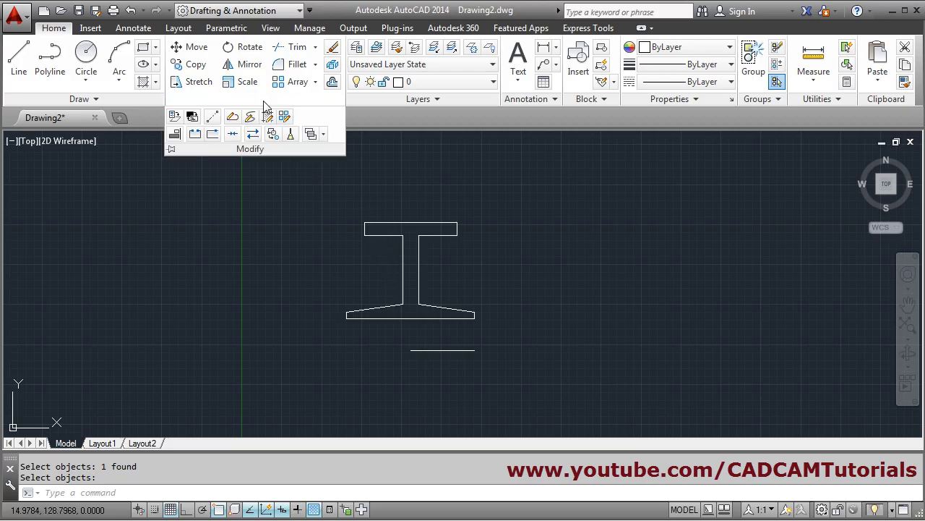
click(233, 135)
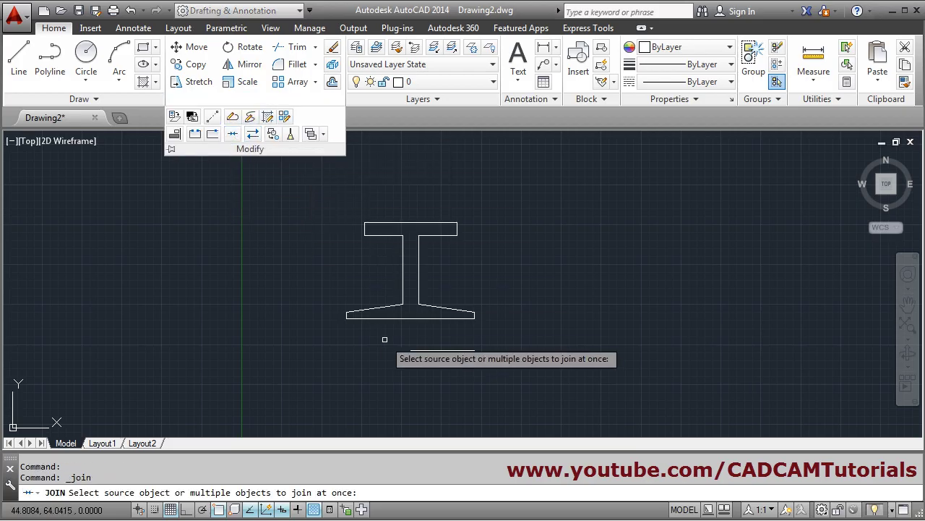
click(398, 317)
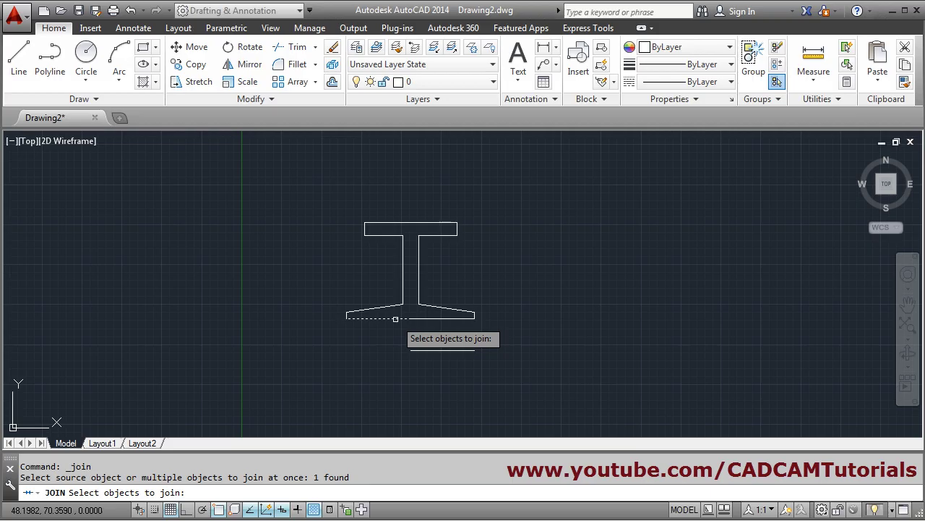
click(341, 302)
click(359, 331)
click(366, 310)
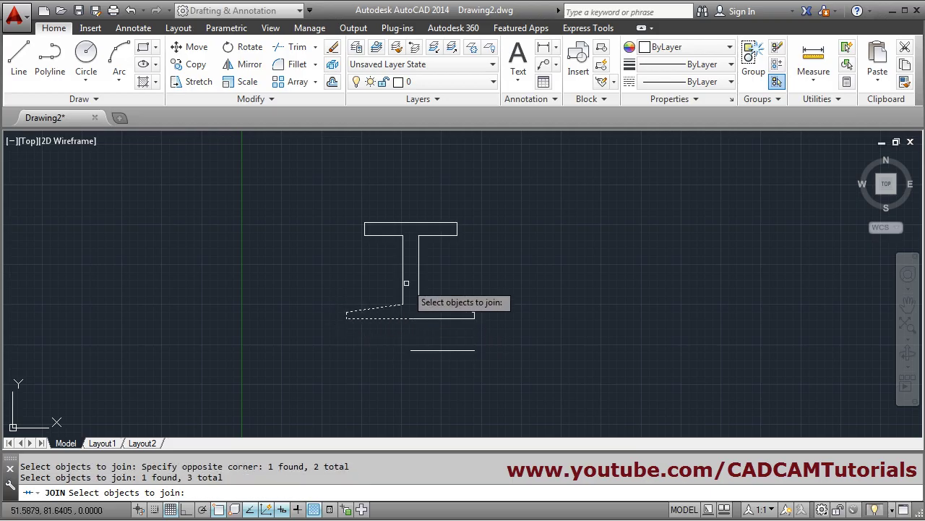
click(526, 193)
click(326, 321)
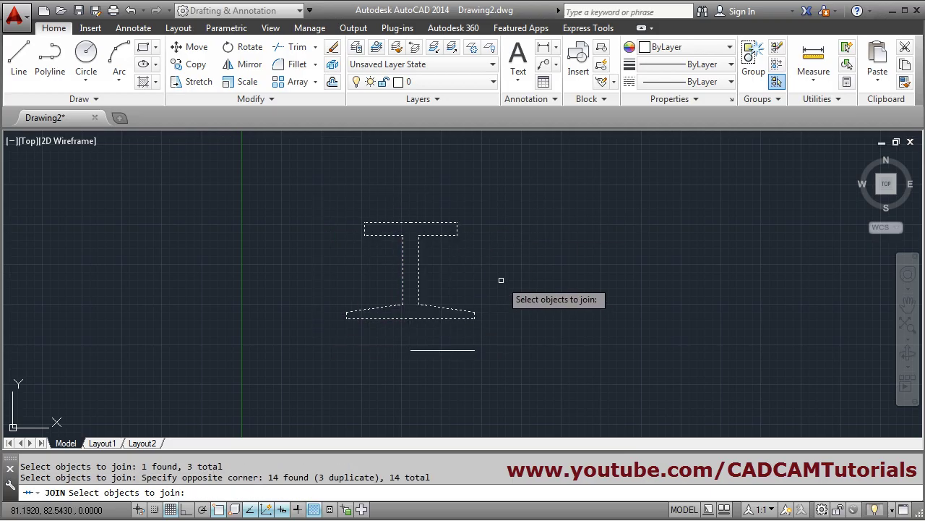
key(Return)
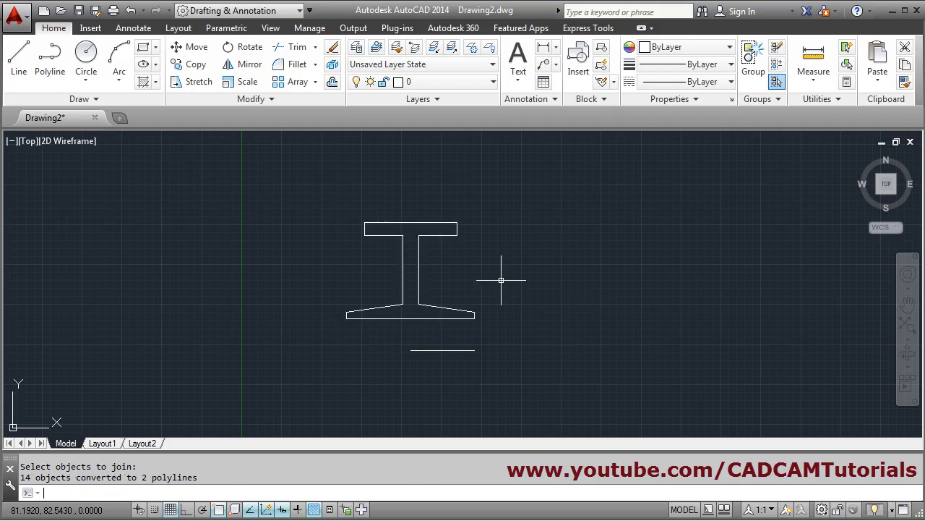
click(438, 318)
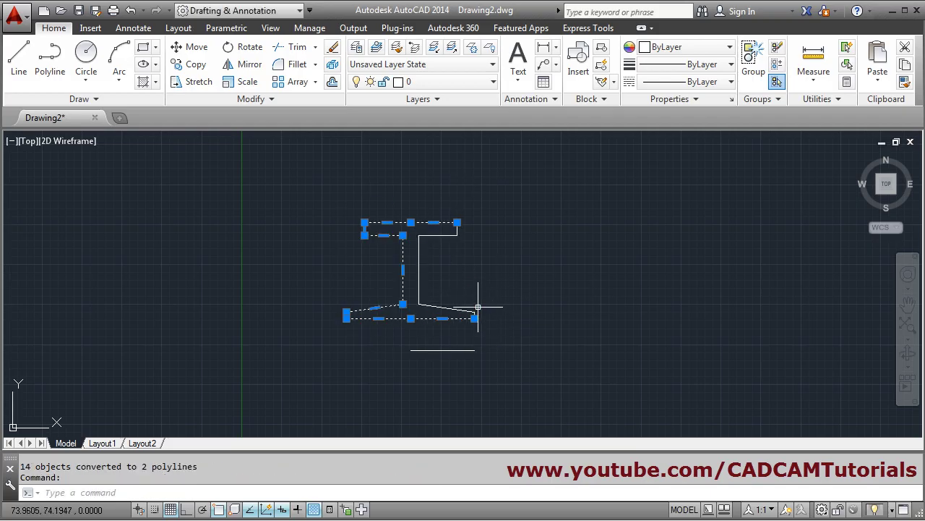
key(Escape)
Join the two half polylines into one continuous I-section outline
click(258, 101)
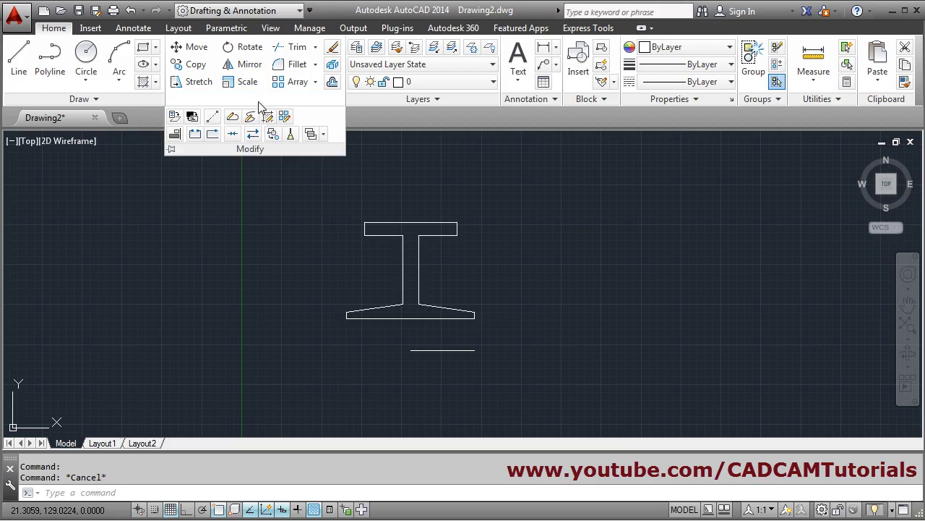
click(232, 134)
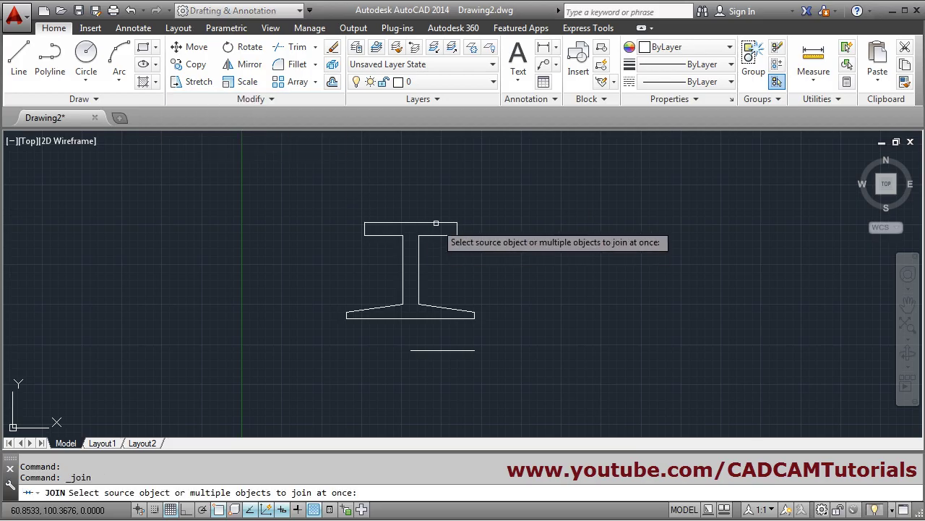
click(436, 222)
click(552, 210)
click(393, 340)
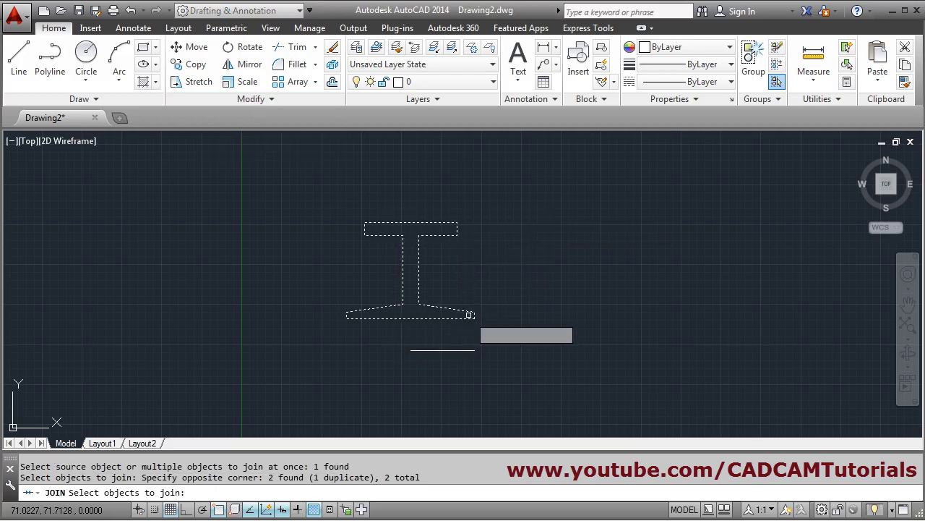
key(Return)
click(438, 307)
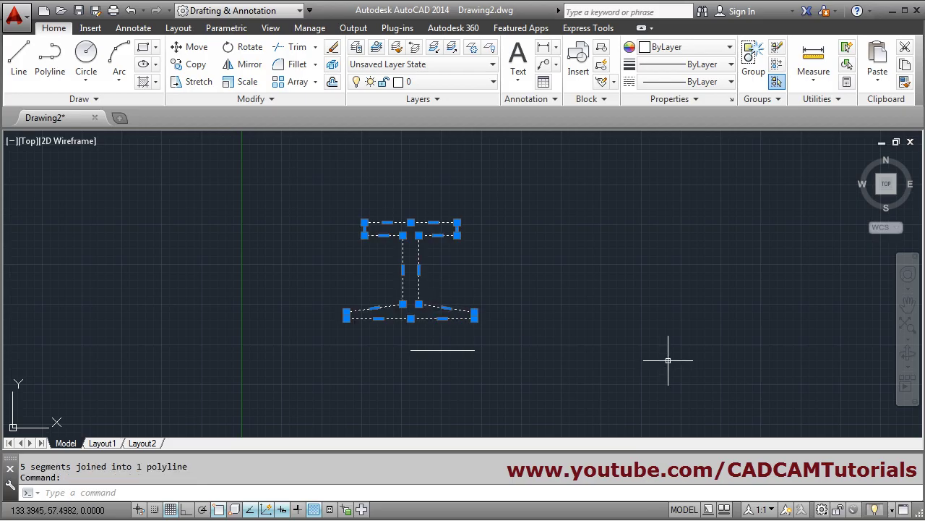
key(Escape)
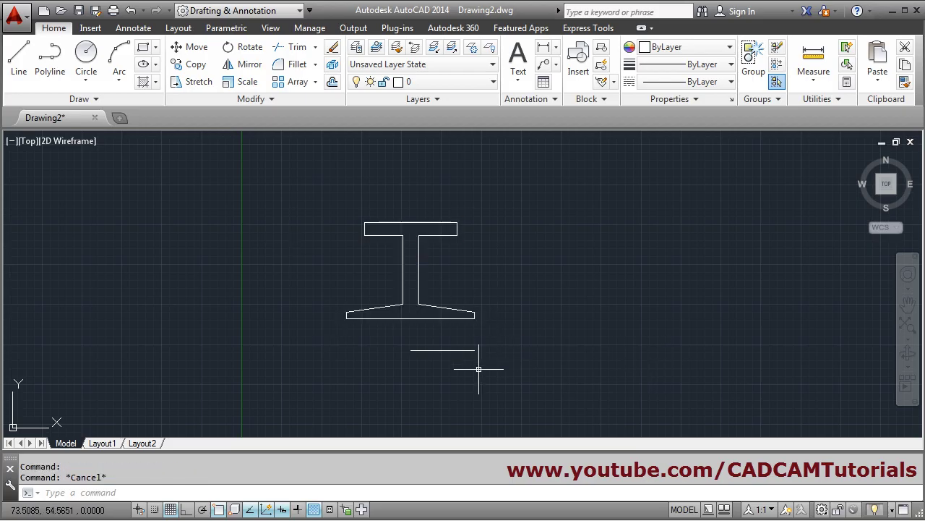
click(434, 352)
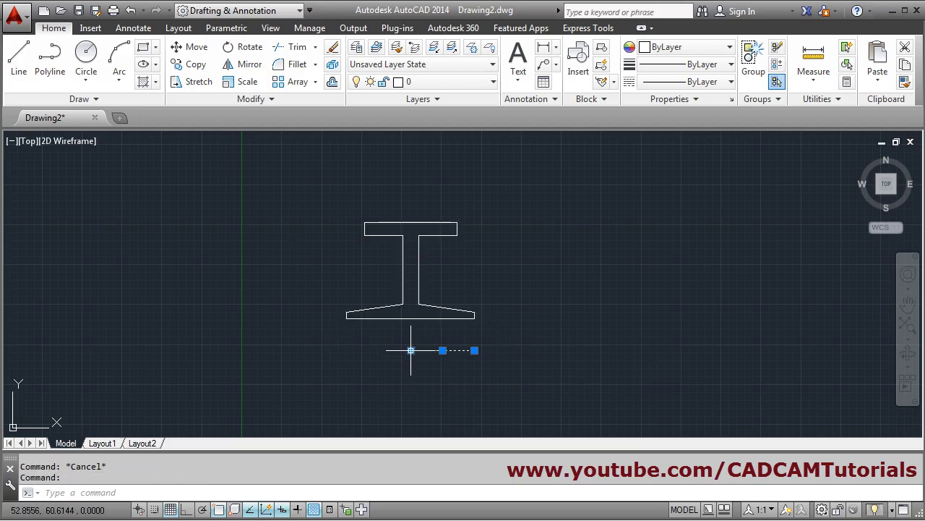
click(411, 350)
click(284, 350)
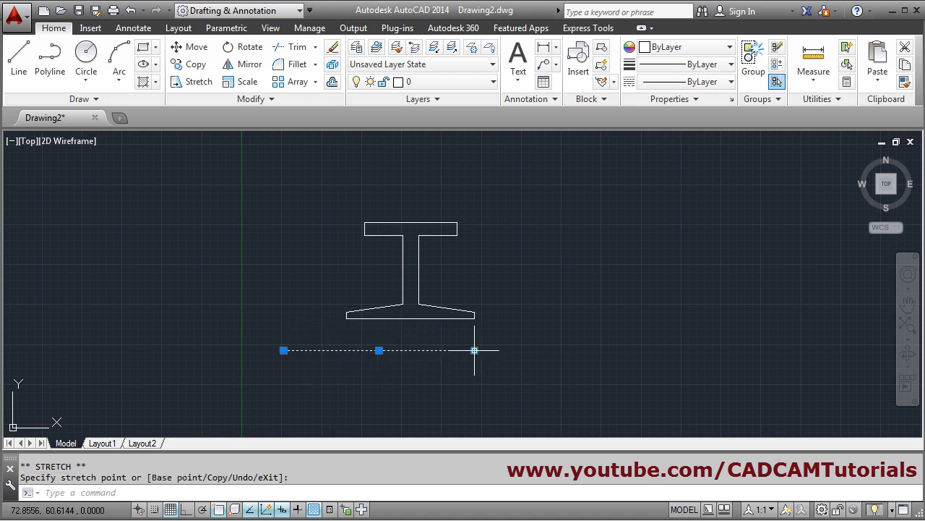
click(510, 351)
key(Escape)
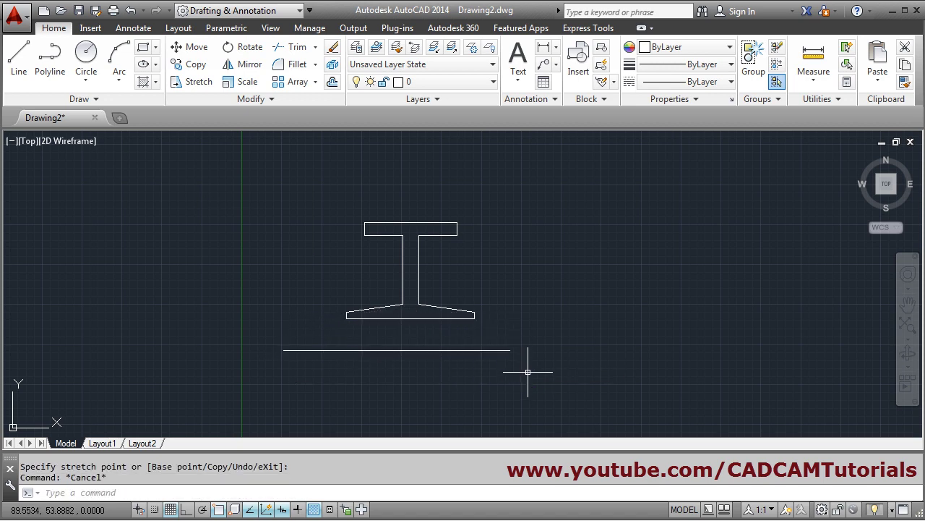
key(Escape)
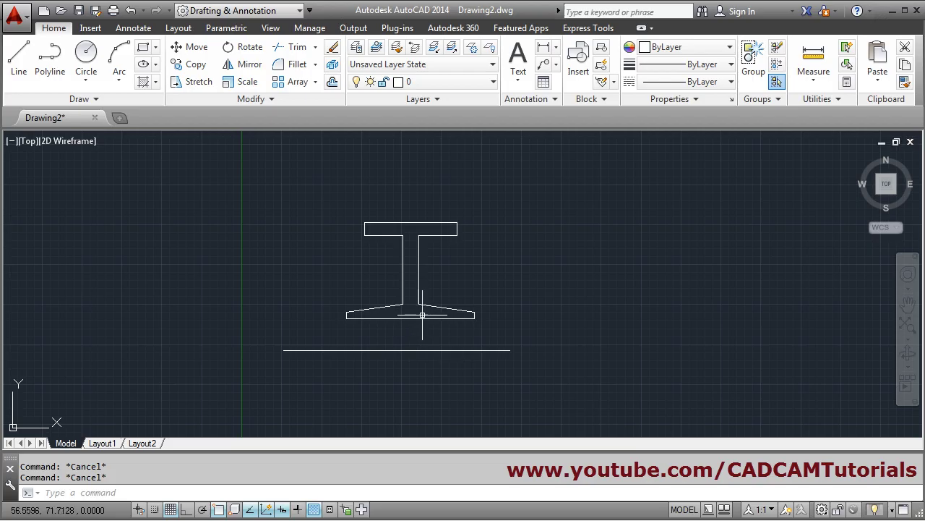
key(alt+Tab)
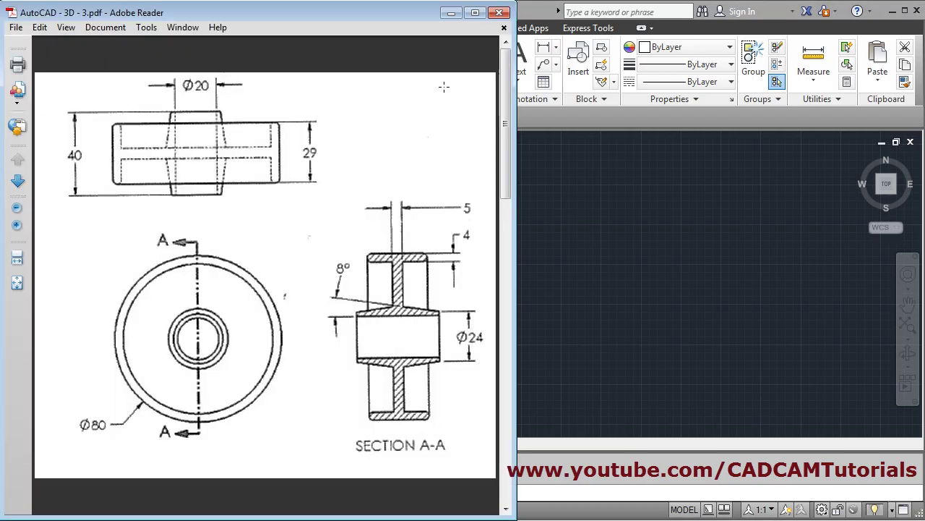
click(450, 13)
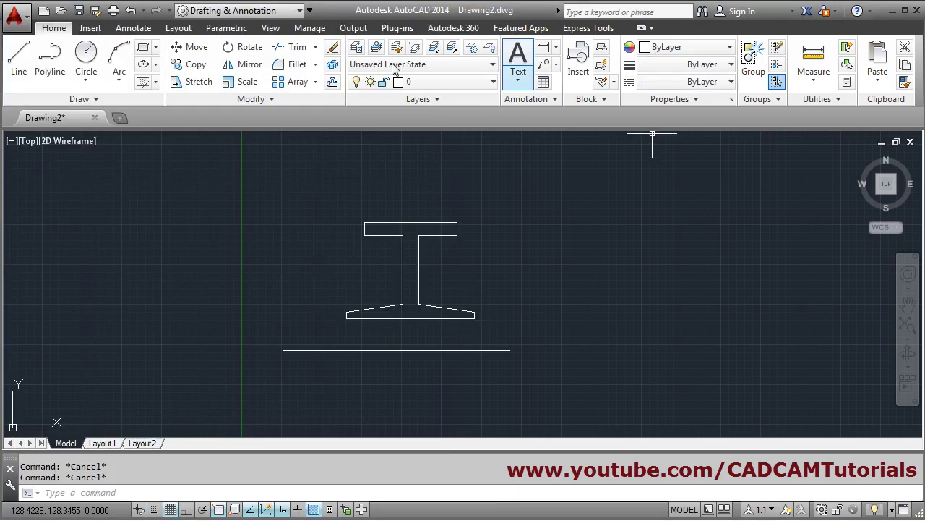
Activate the 3D Modeling workspace and set the SE Isometric view, recentring the I-section profile
click(266, 11)
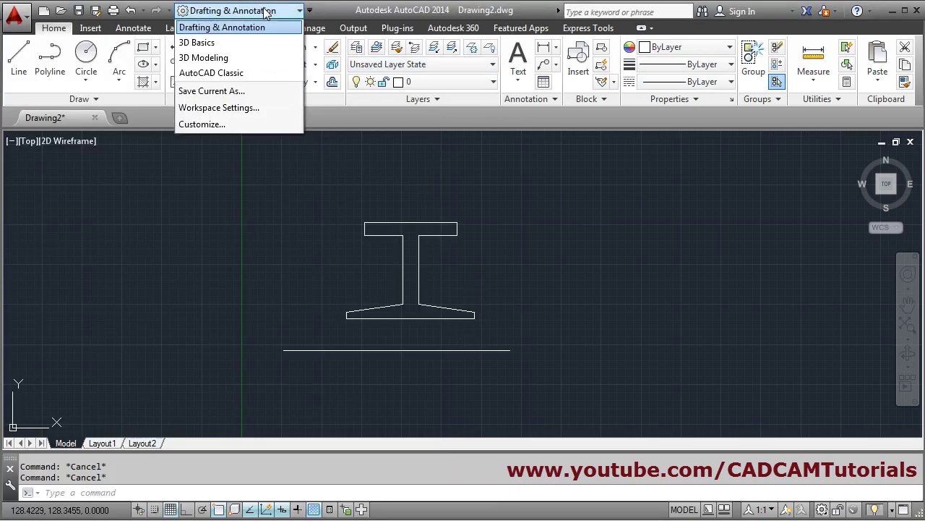
click(227, 57)
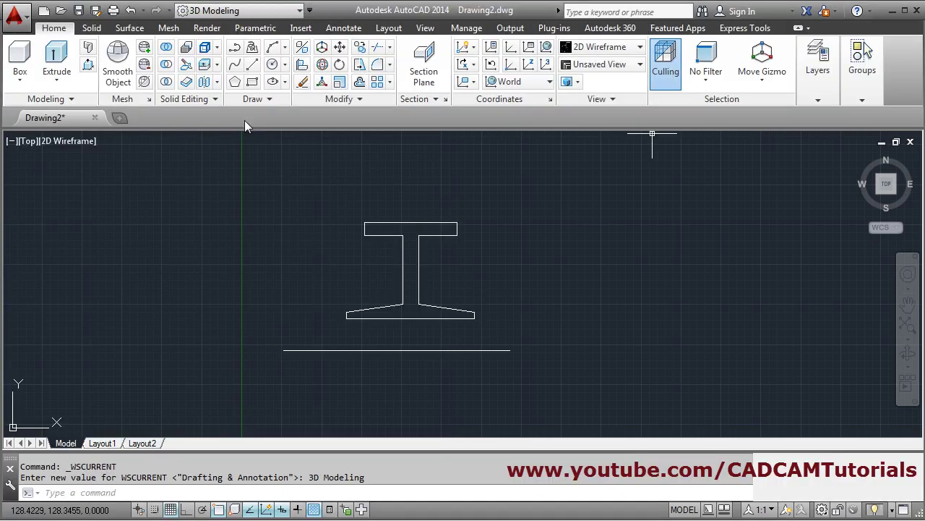
click(605, 70)
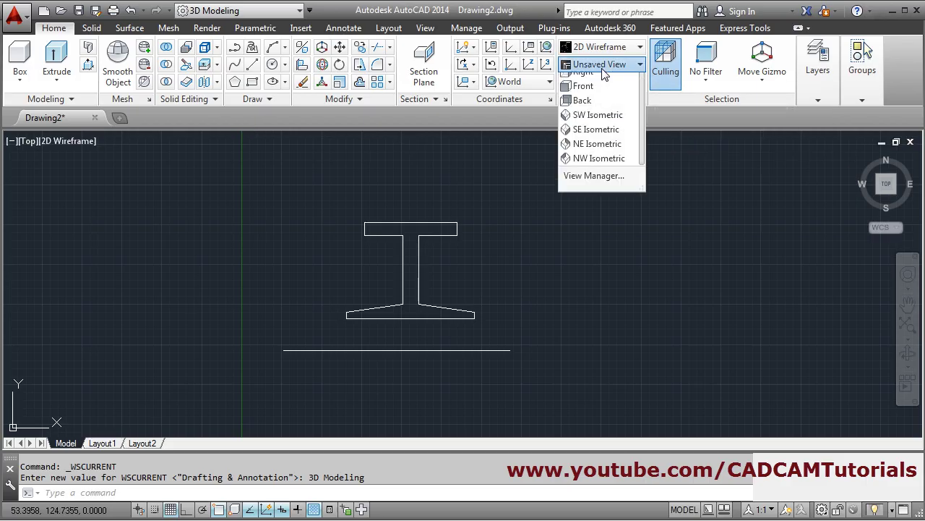
click(596, 181)
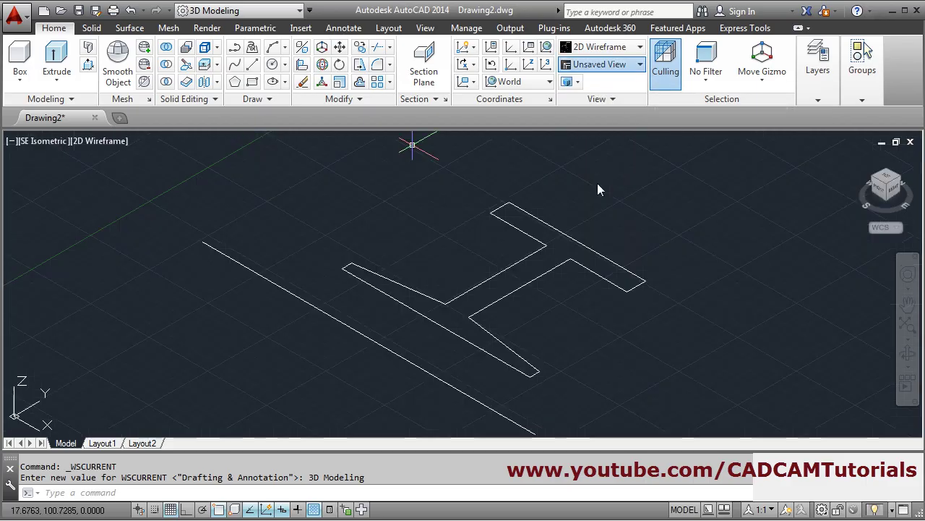
scroll(477, 289, down, 3)
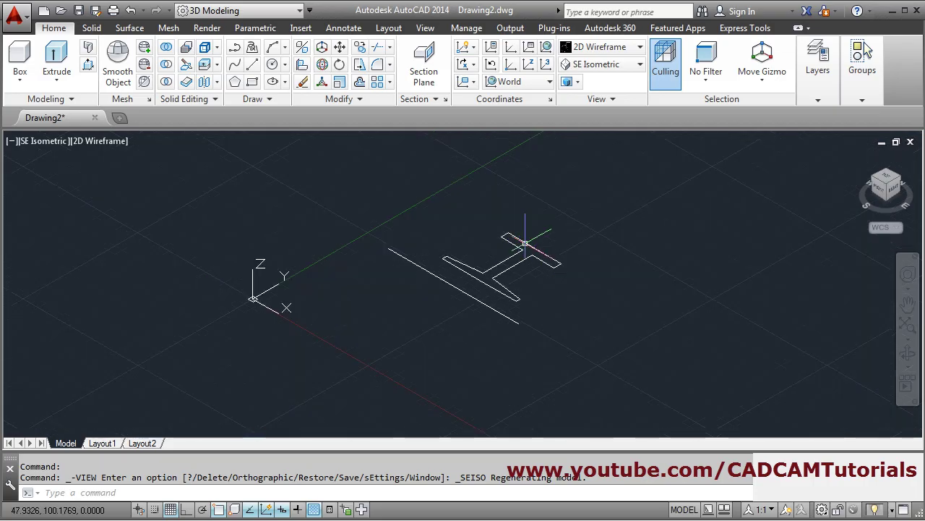
middle_drag(481, 310, 458, 290)
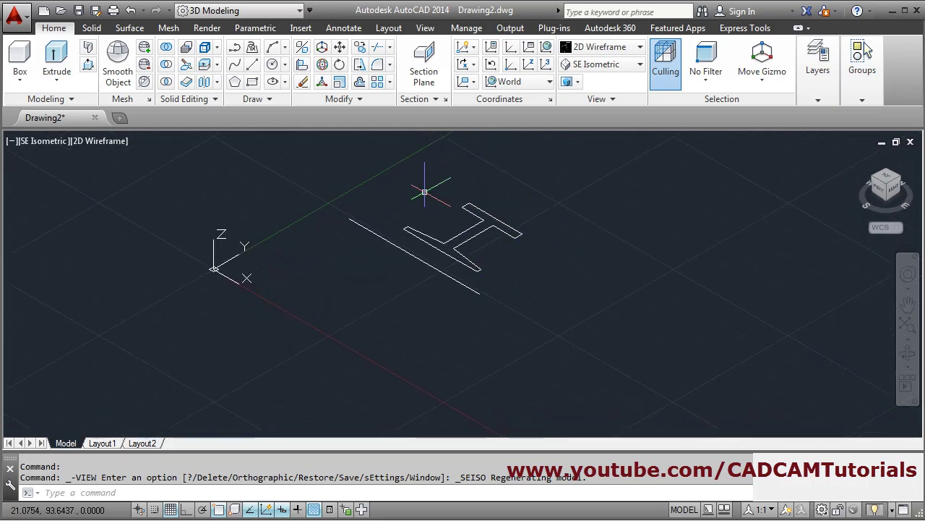
Revolve the H profile 360° about the long line's two endpoints into a pulley solid
click(60, 84)
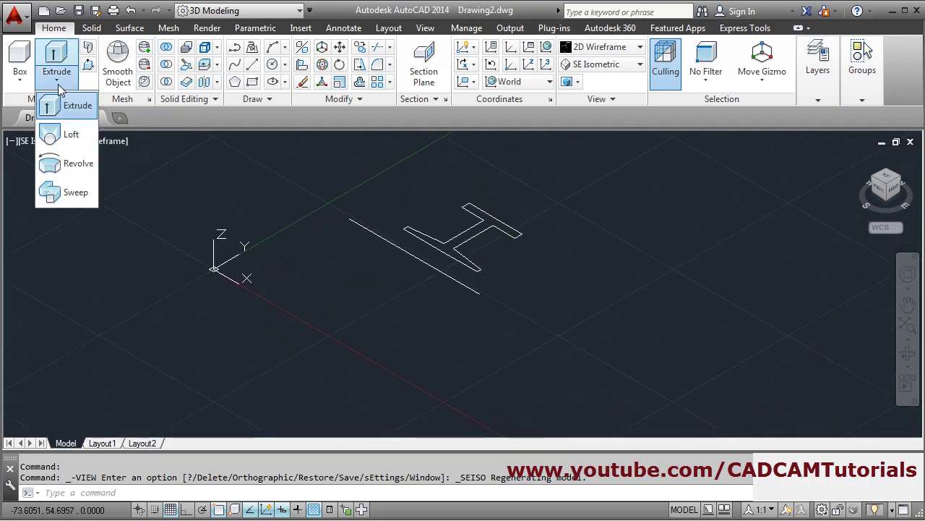
click(79, 163)
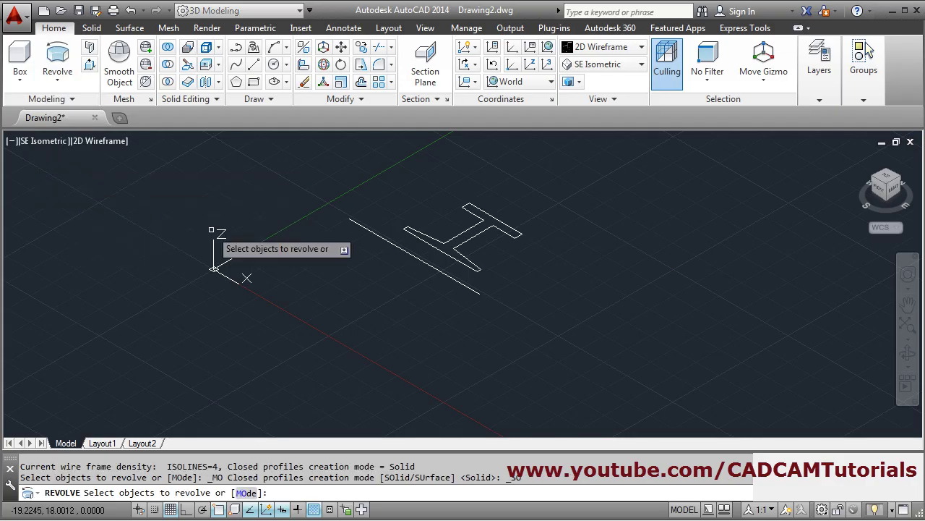
click(471, 267)
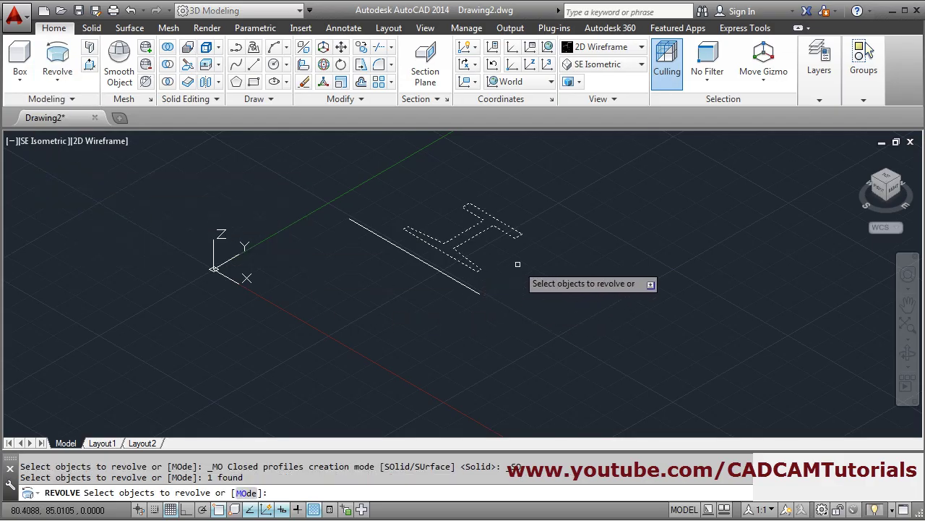
key(Return)
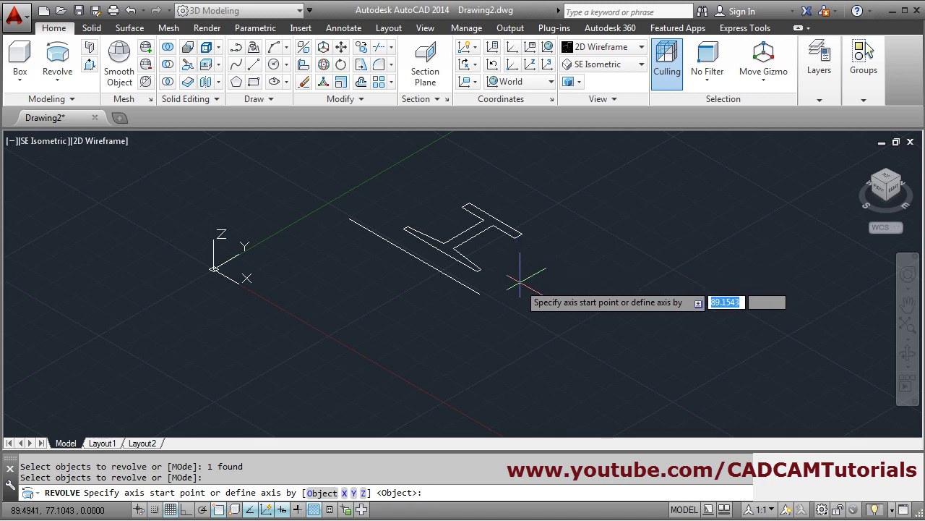
click(350, 218)
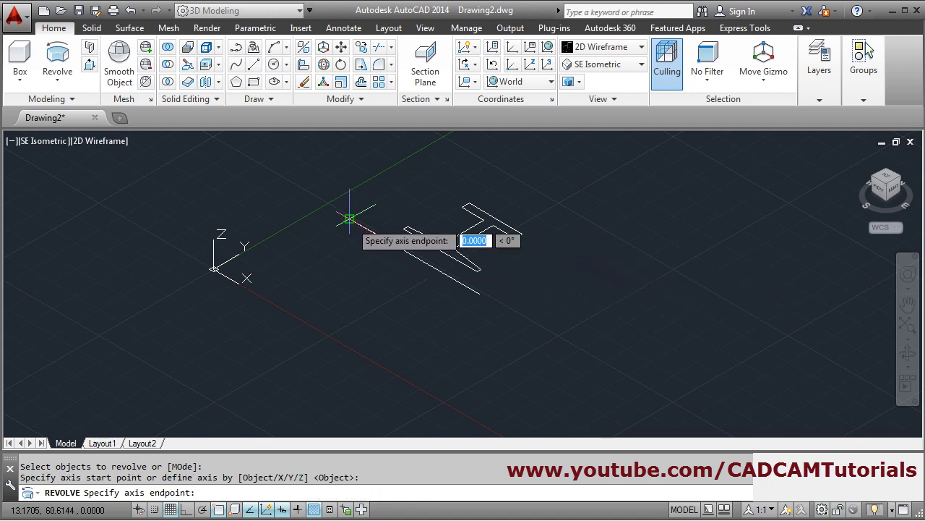
click(479, 295)
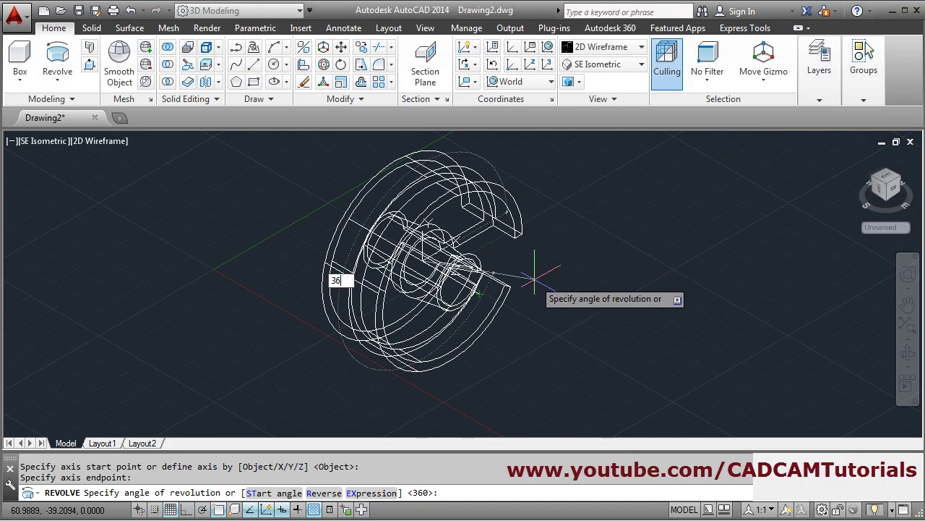
text(360)
key(Return)
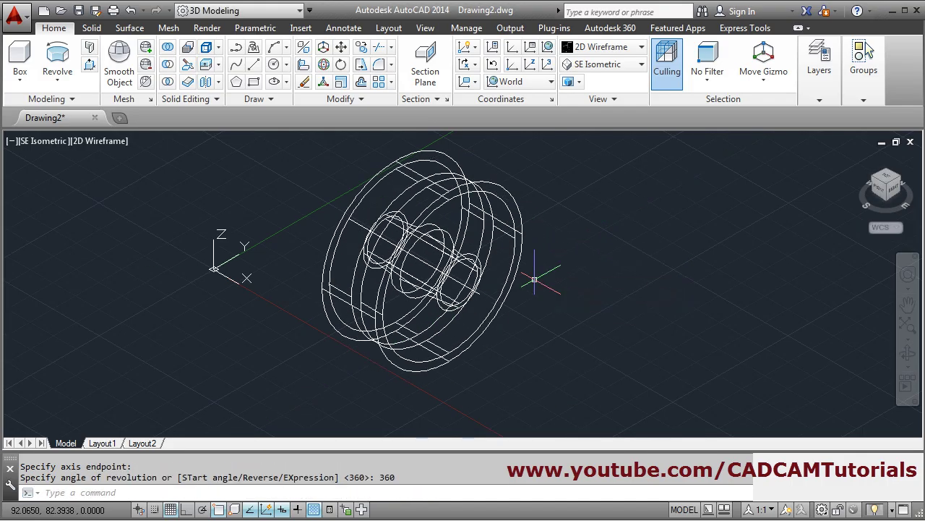
Set the Shaded with Edges visual style and turn the grid off
click(626, 48)
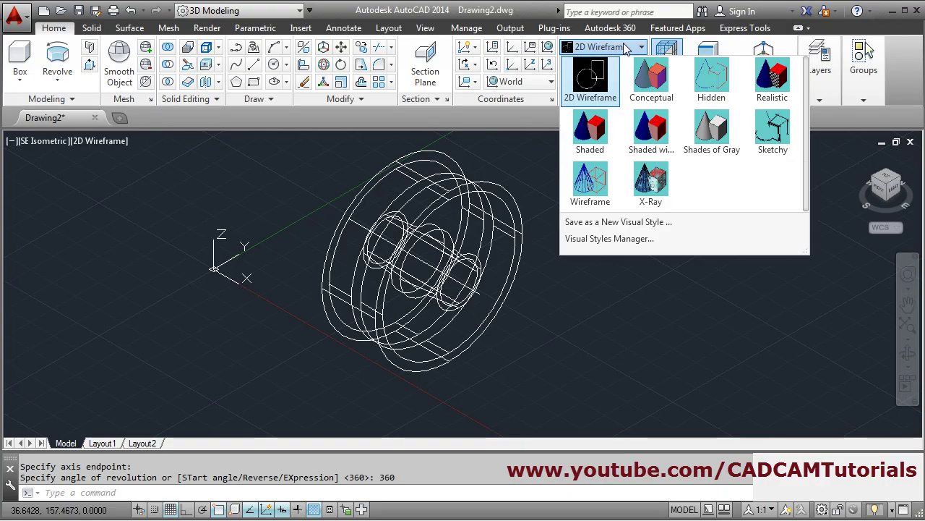
click(649, 138)
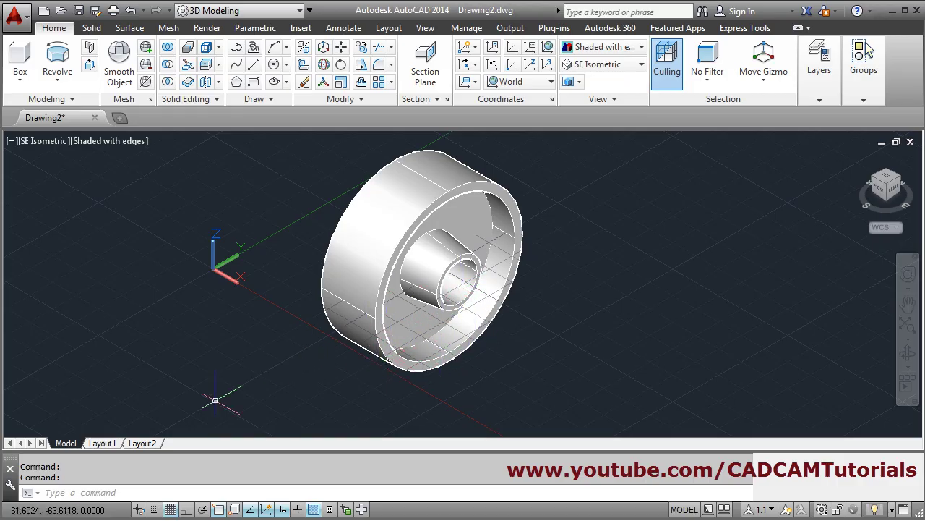
click(171, 509)
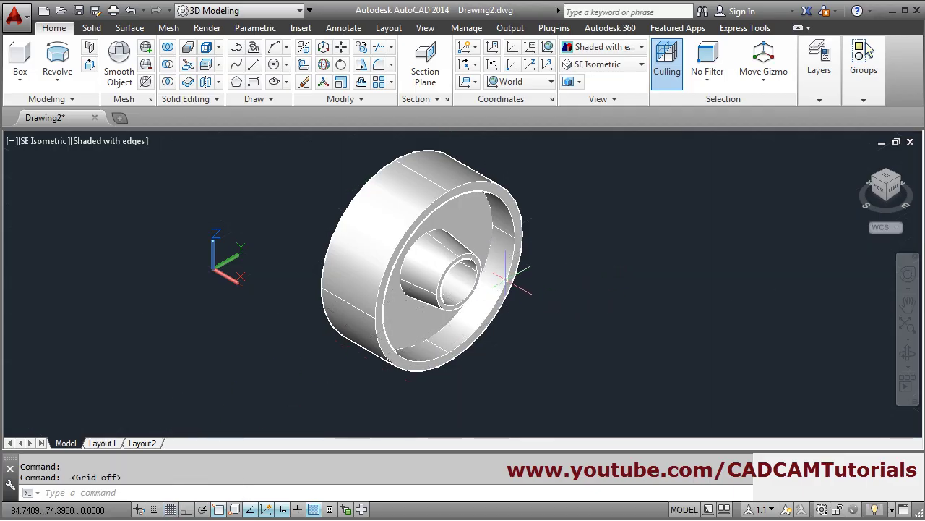
Zoom, pan and orbit the wheel, then bring up the reference pulley PDF in Adobe Reader
scroll(498, 253, up, 2)
middle_drag(474, 186, 501, 239)
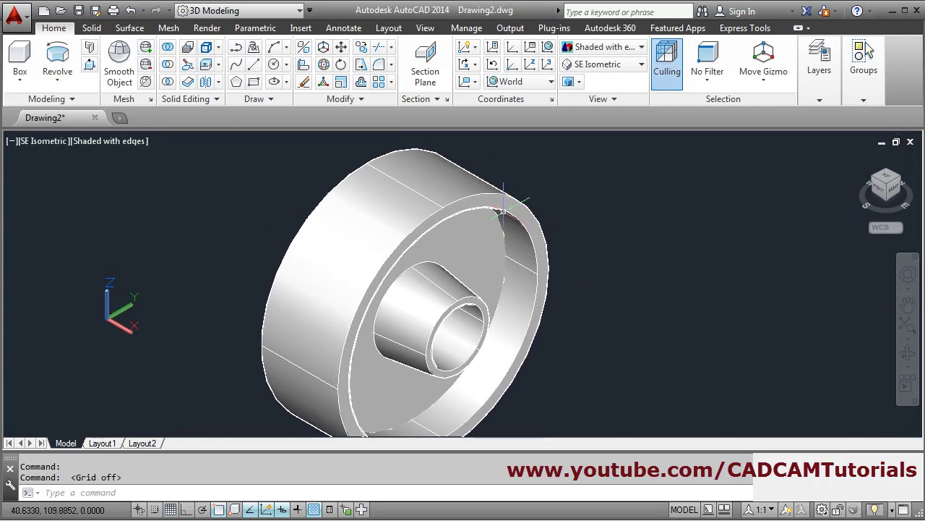
shift+middle_drag(452, 258, 471, 253)
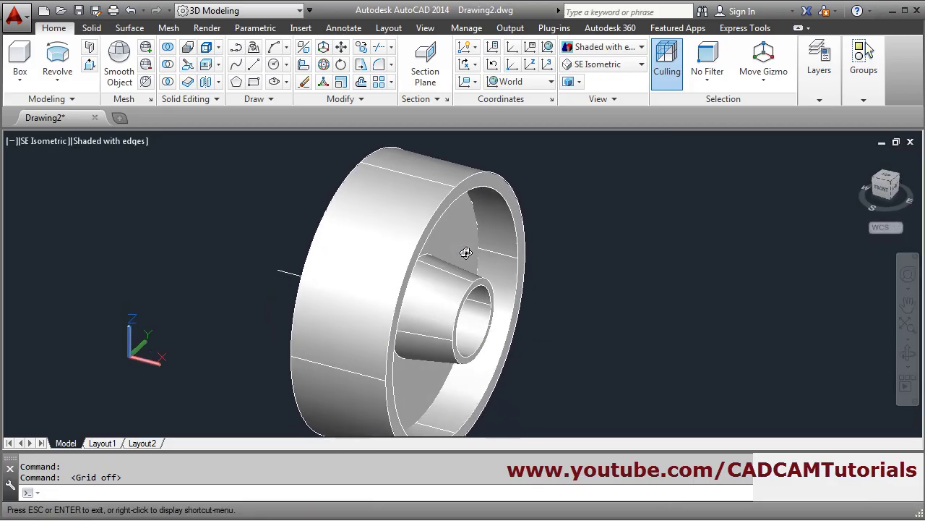
scroll(510, 186, up, 2)
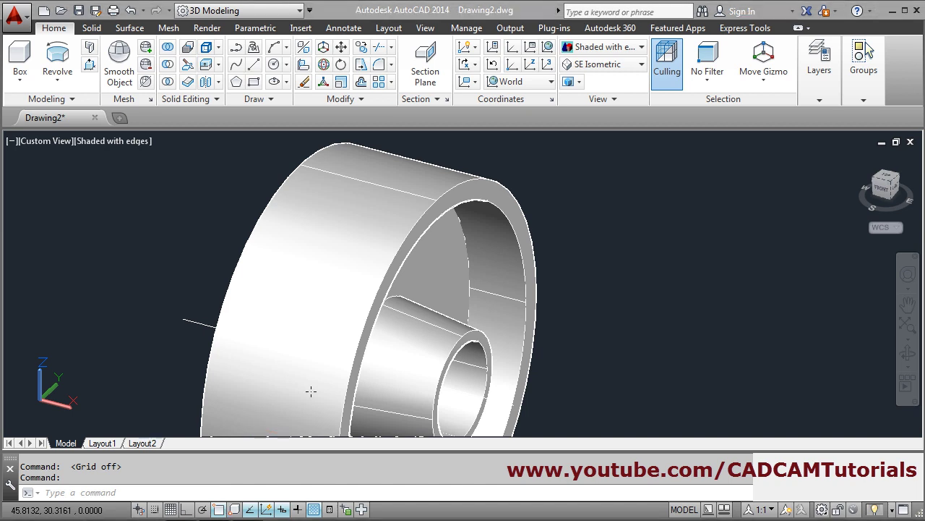
key(alt+Tab)
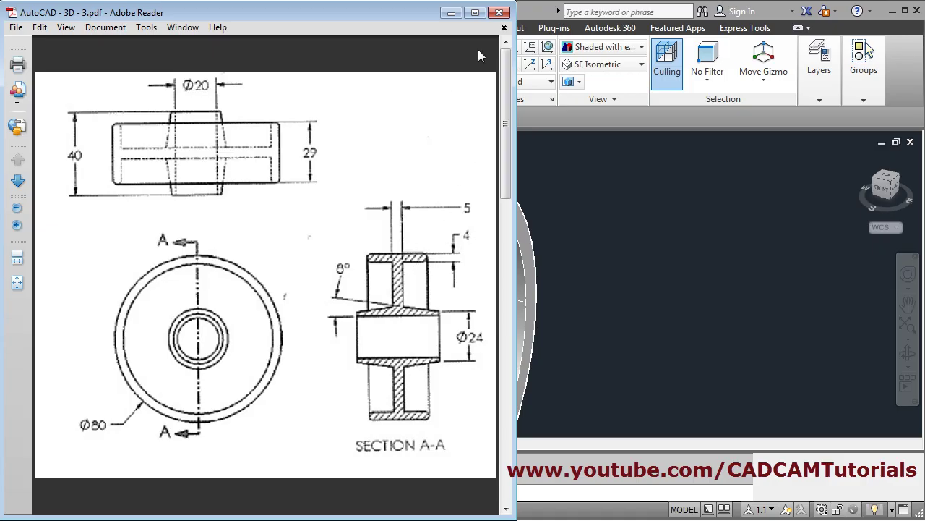
Fillet four rim edges of the pulley wheel with a 2-unit radius
click(451, 13)
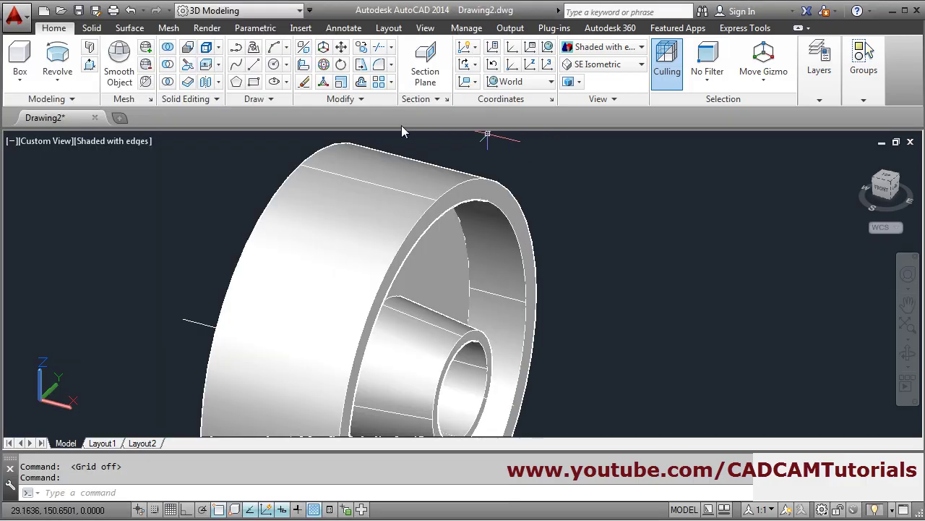
click(379, 66)
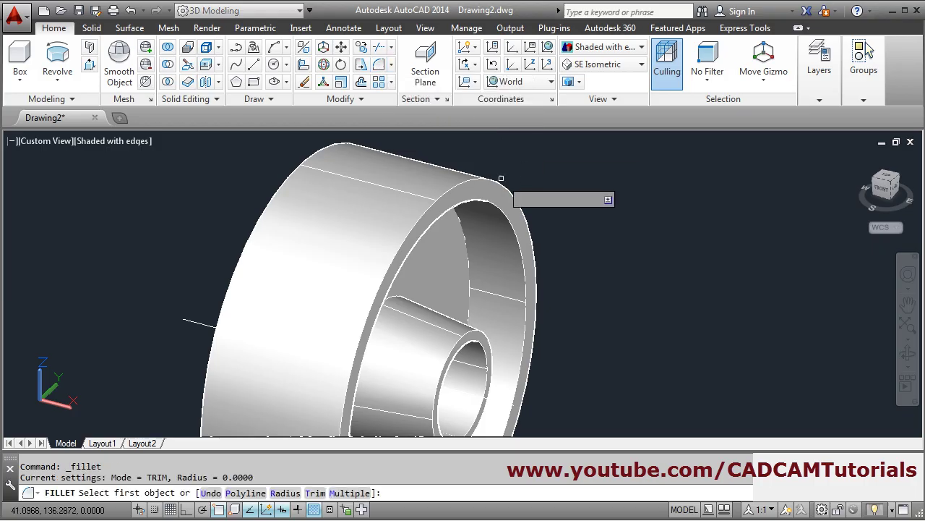
click(467, 179)
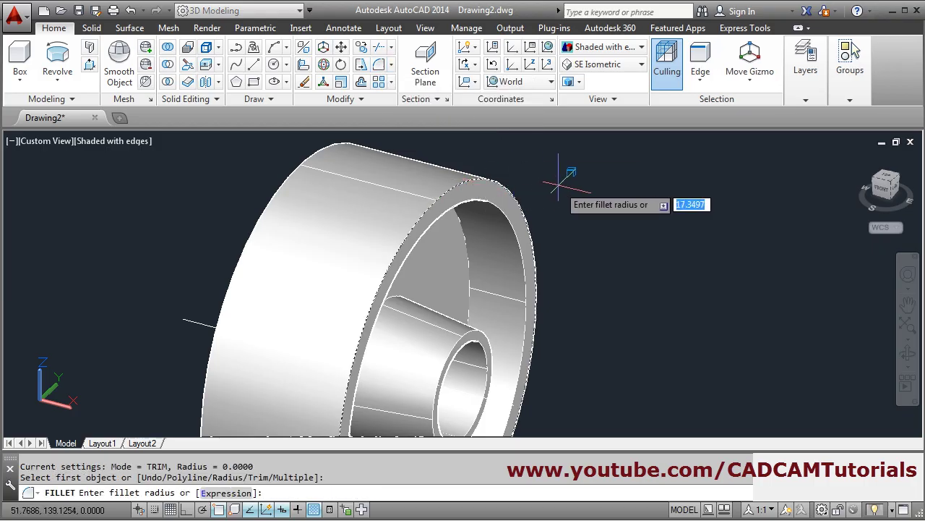
text(2)
key(Return)
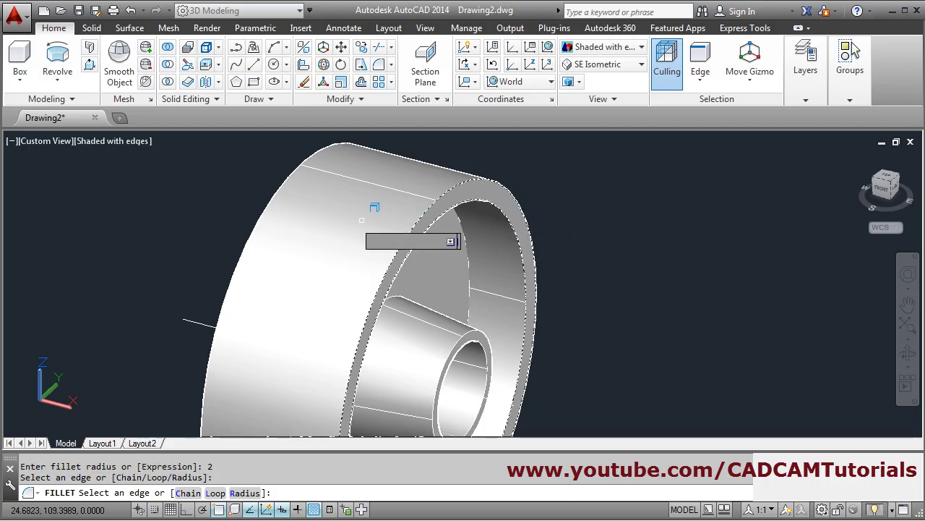
shift+middle_drag(203, 205, 303, 207)
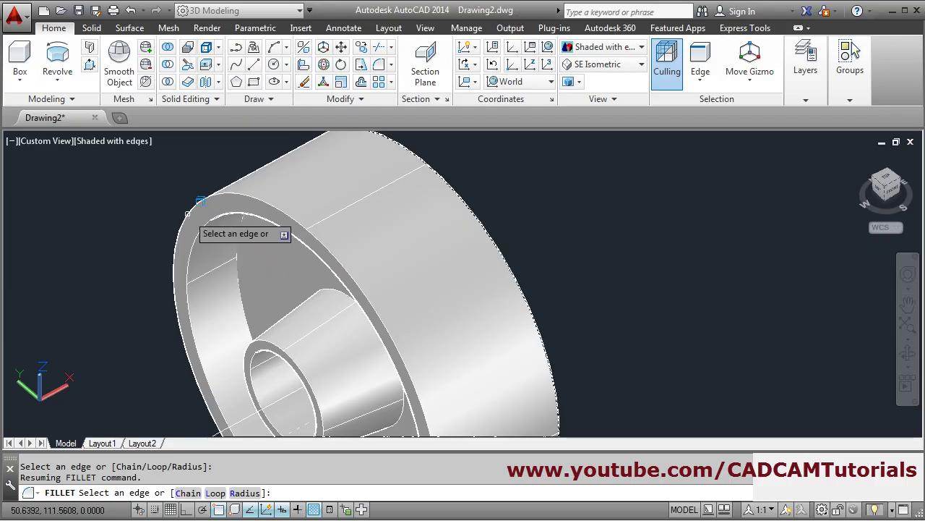
click(212, 218)
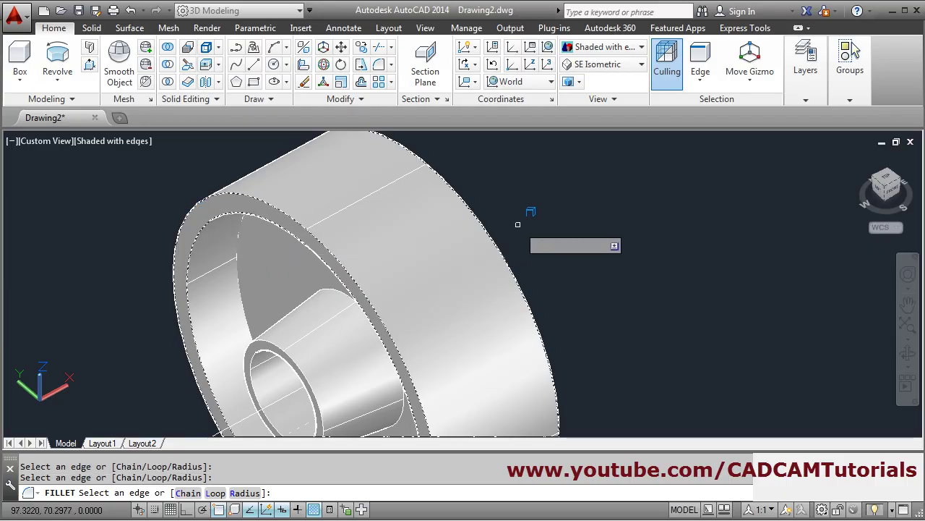
key(Return)
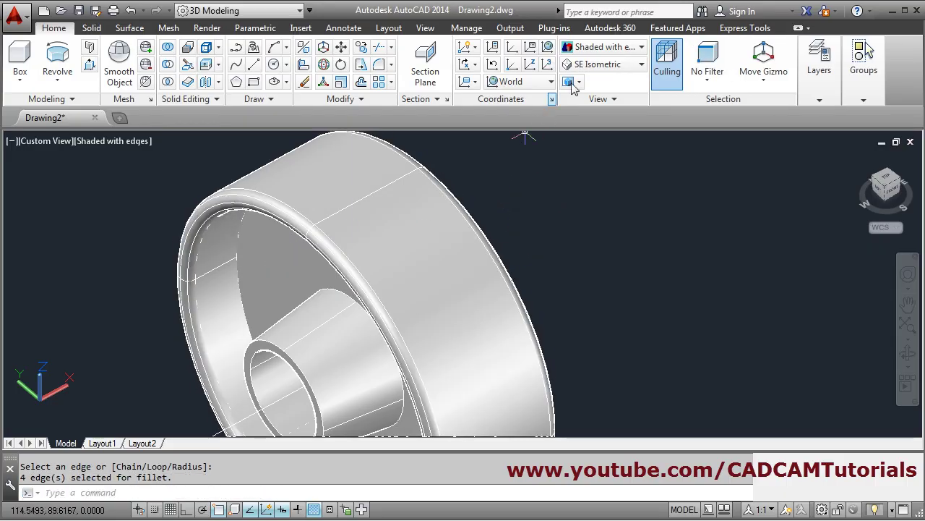
Return to the SE Isometric view of the filleted wheel
click(629, 65)
click(597, 181)
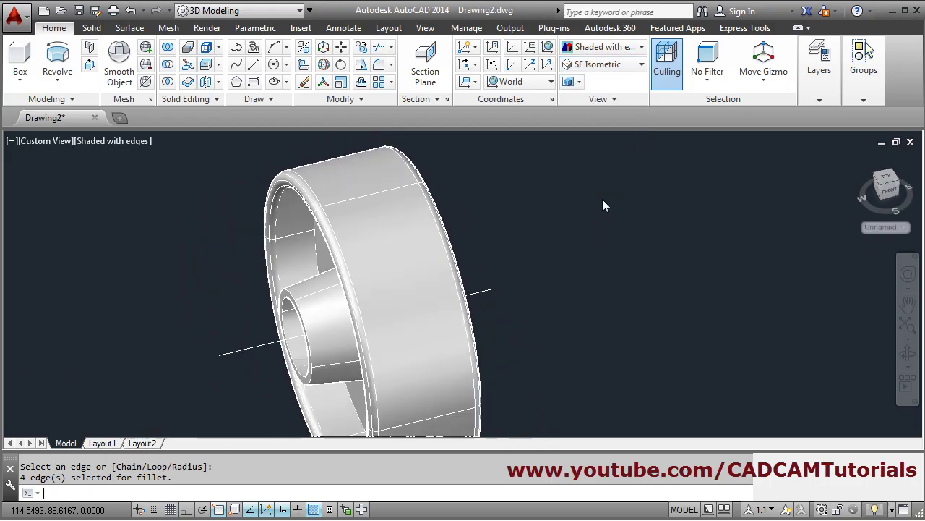
scroll(557, 293, up, 2)
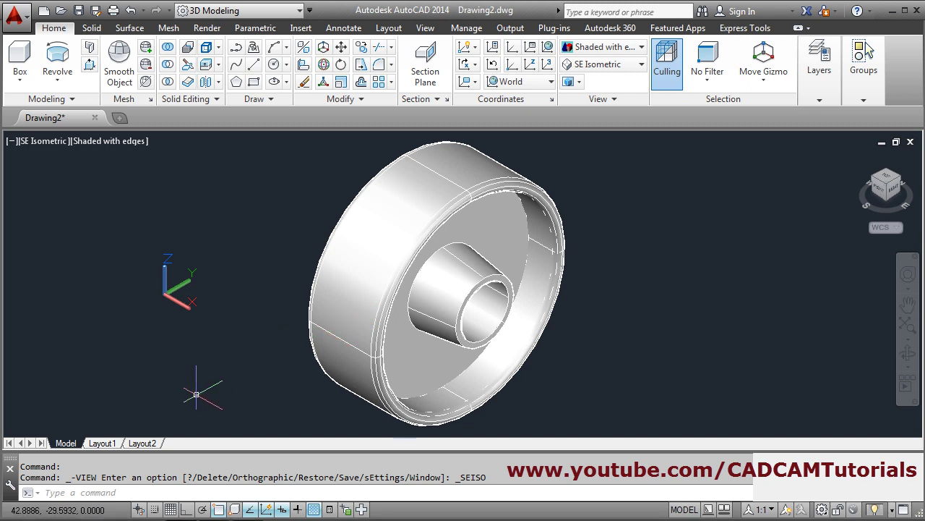
Page the reference PDF forward to the bent rod drawing, then switch back to AutoCAD
key(alt+Tab)
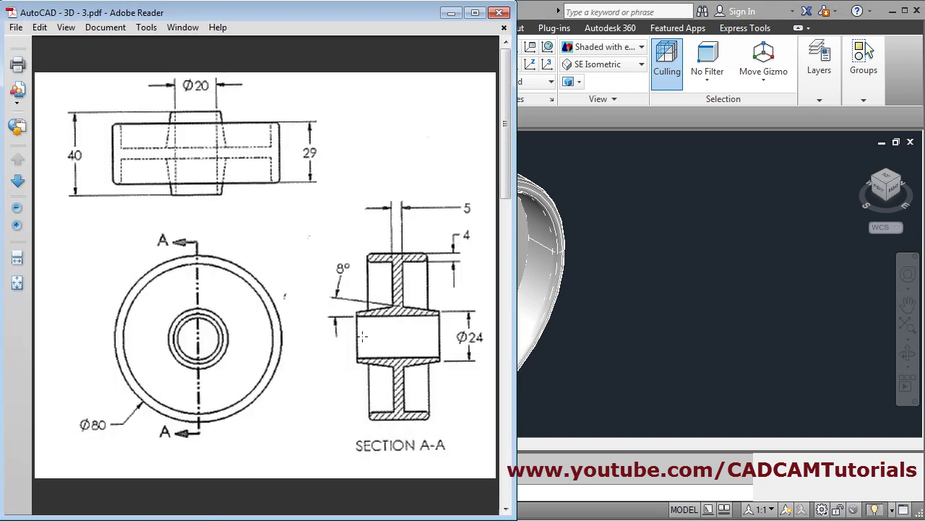
mouse_move(510, 195)
mouse_down()
mouse_move(510, 260)
mouse_move(515, 191)
mouse_up()
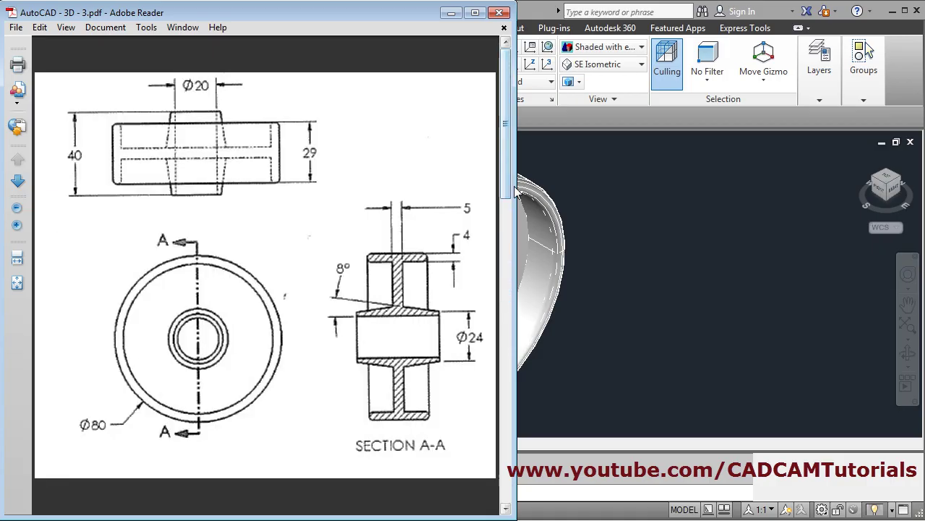
click(505, 337)
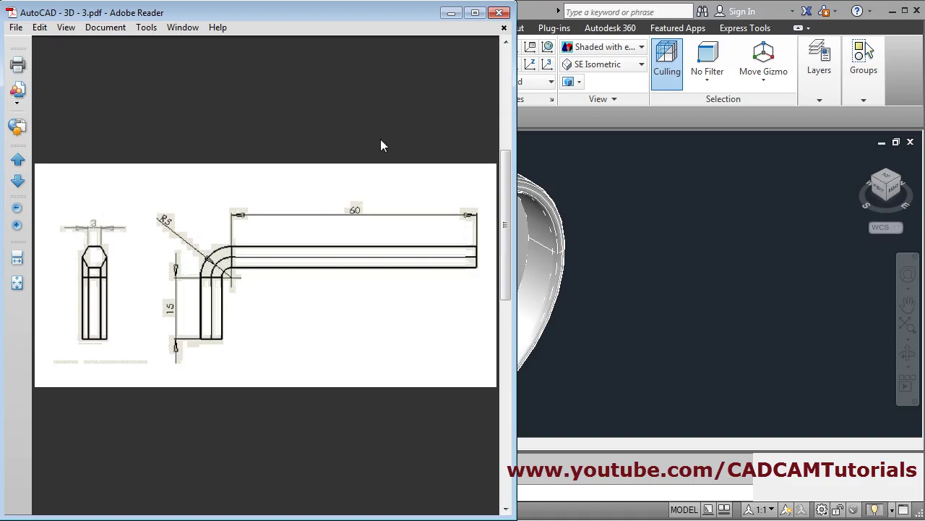
key(alt+Tab)
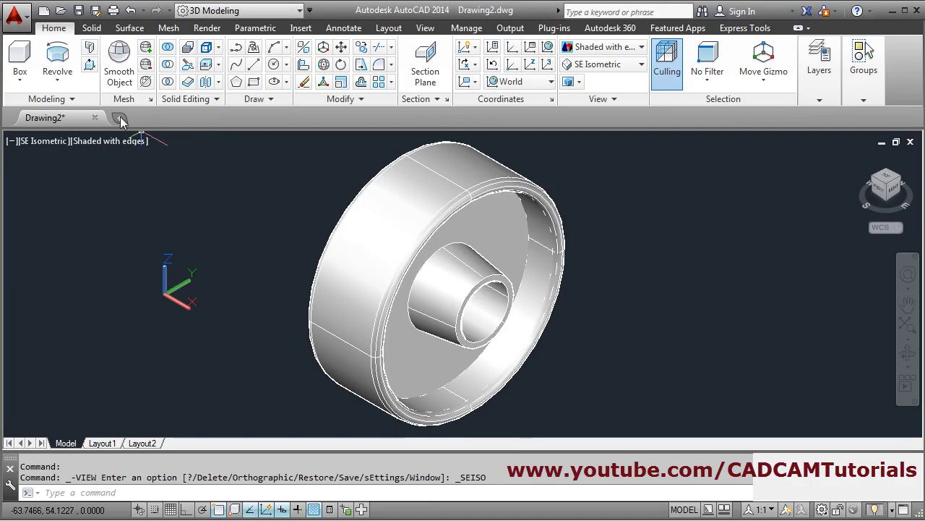
Create a new drawing from the default template and set the SE Isometric view
click(120, 117)
click(641, 391)
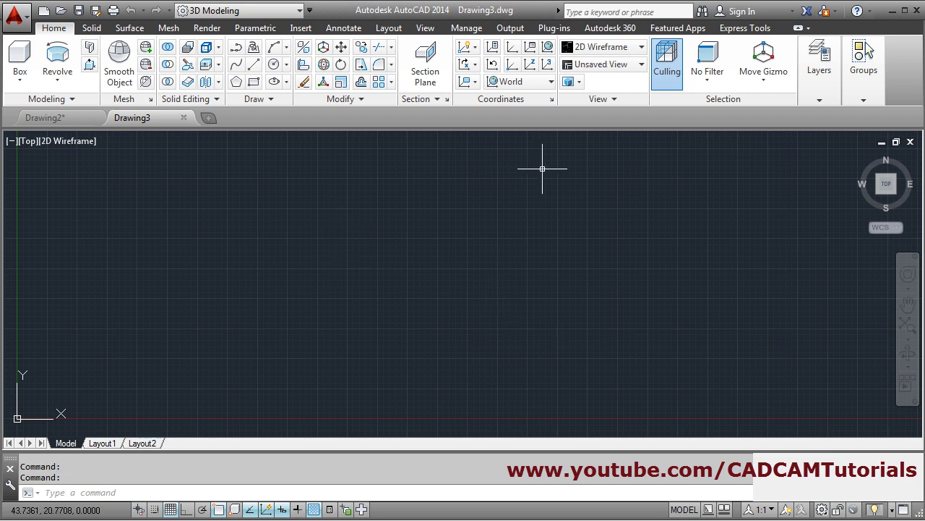
click(607, 64)
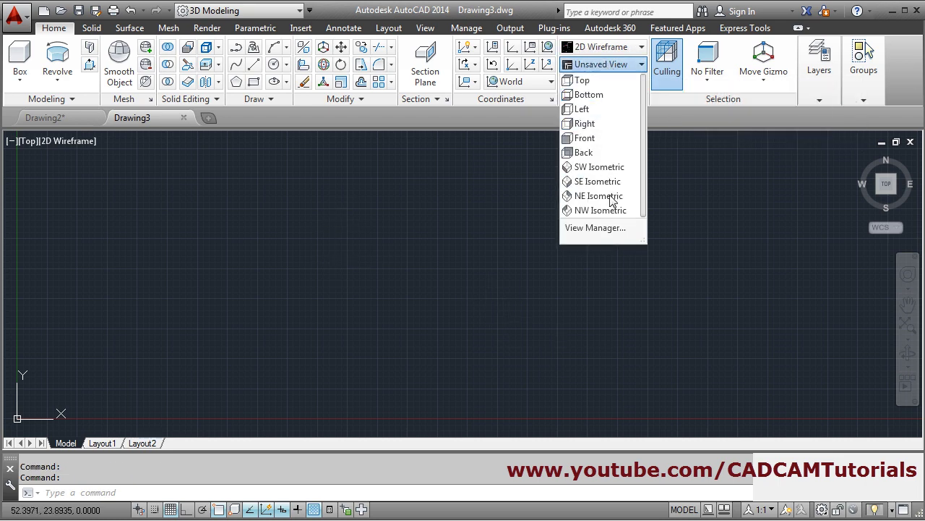
click(605, 185)
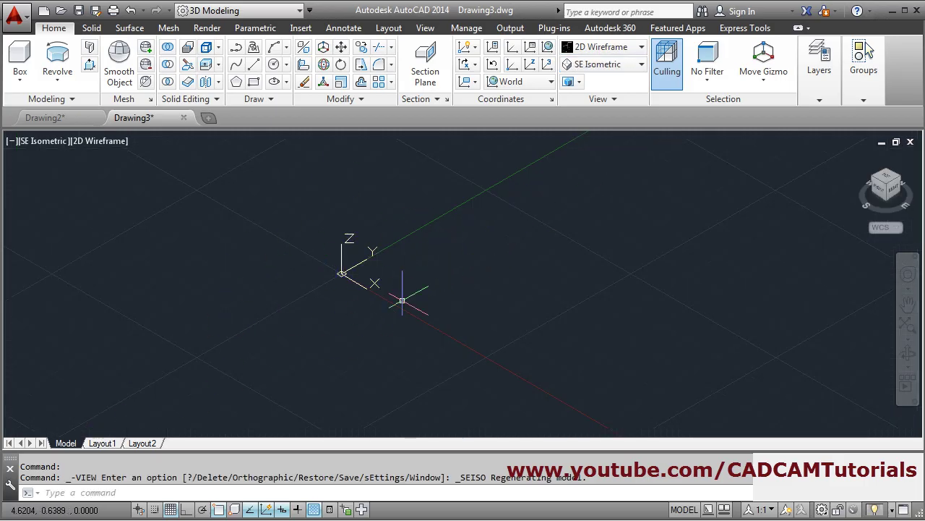
Set the UCS icon to Noorigin with the UCSICON command
text(ucs)
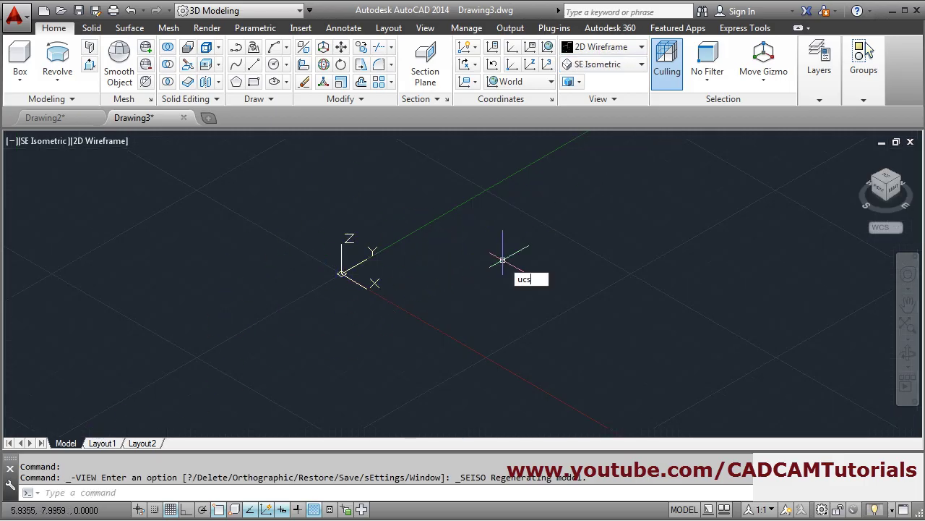
text(i)
key(Return)
key(Down)
key(Down)
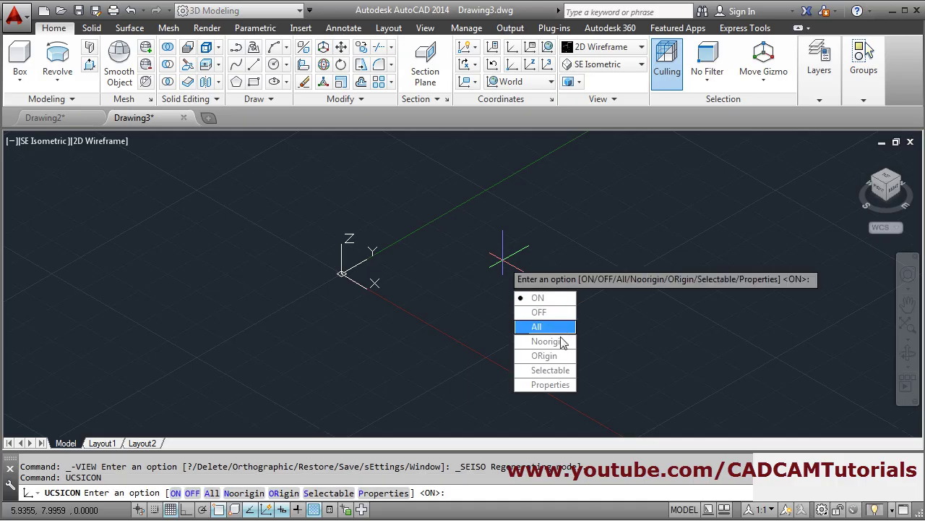
key(Down)
key(Return)
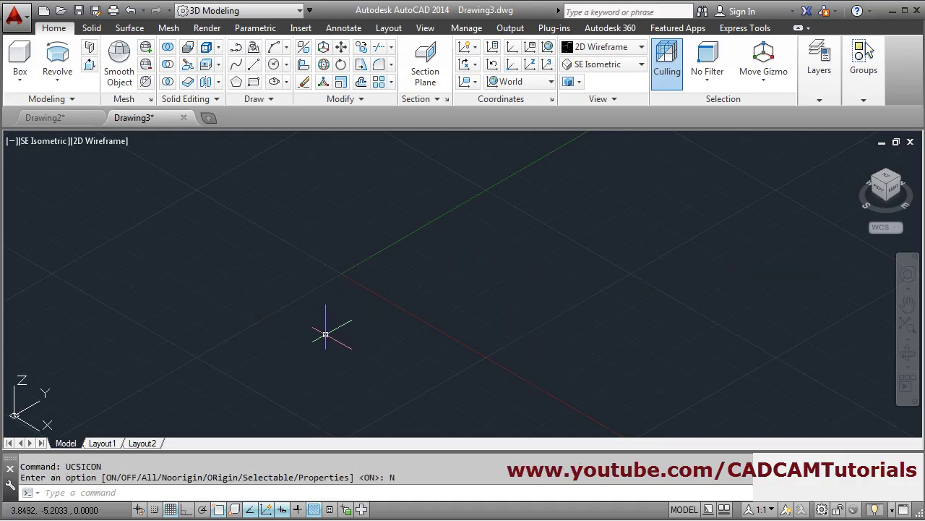
Set the UCS to Right, place the line's start point and turn on Ortho
click(533, 85)
click(519, 165)
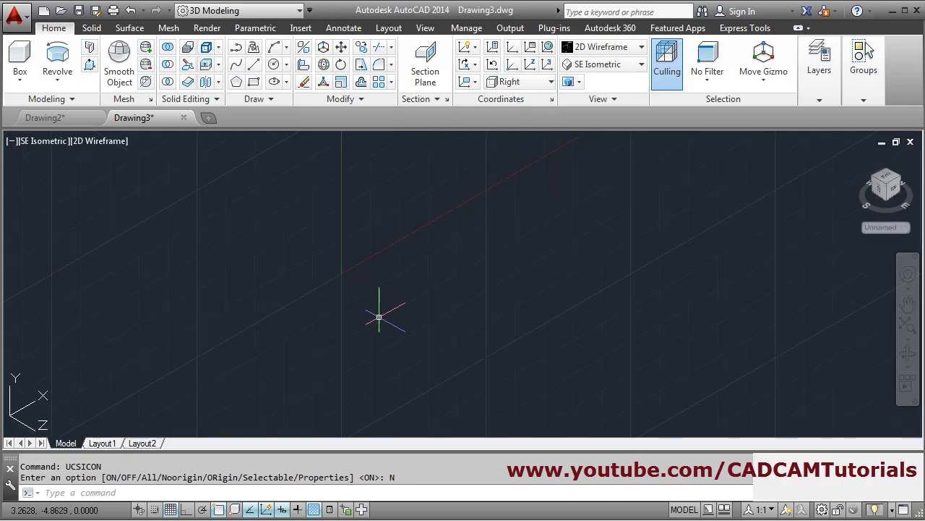
click(255, 67)
click(315, 385)
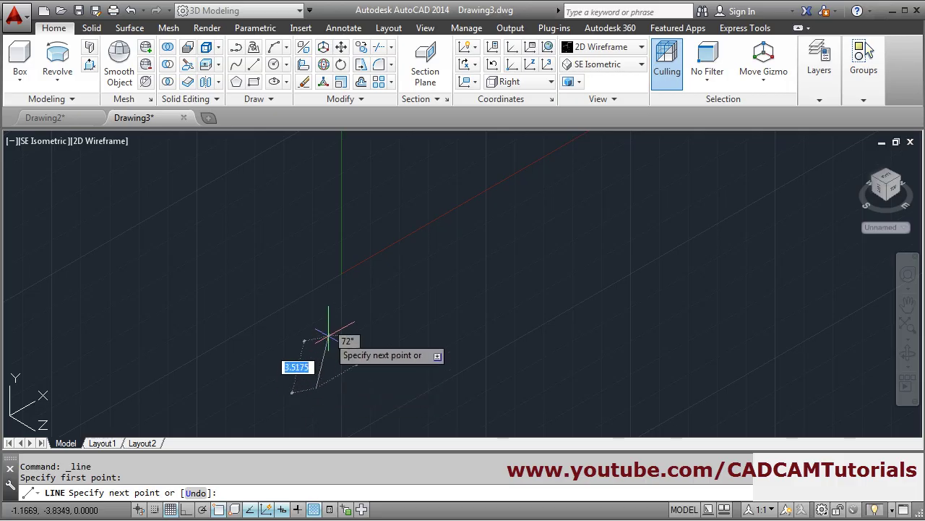
click(186, 509)
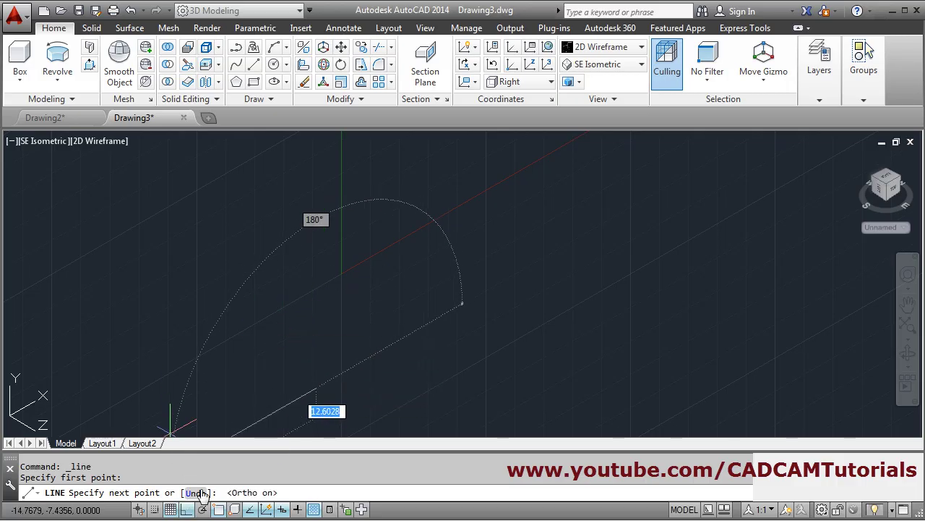
key(alt+Tab)
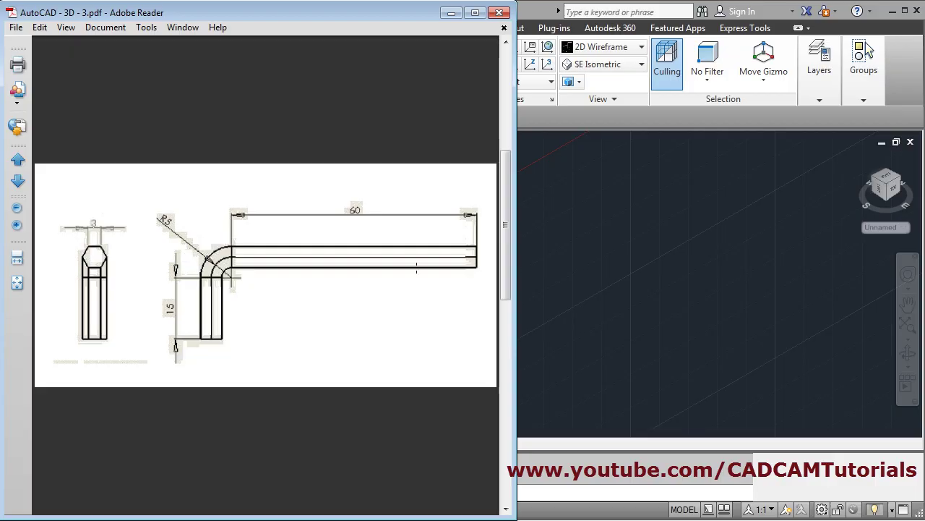
click(451, 12)
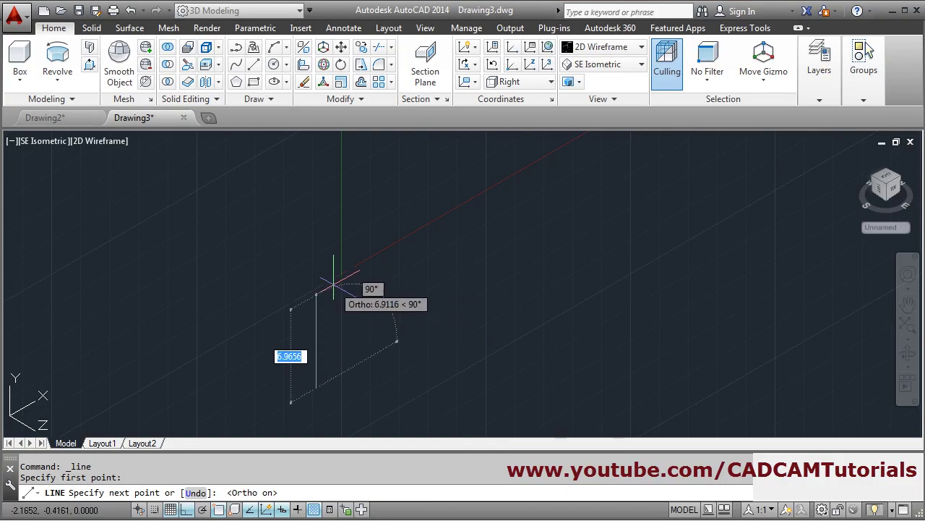
Draw a 20-unit segment followed by a 65-unit segment and end the line
text(2)
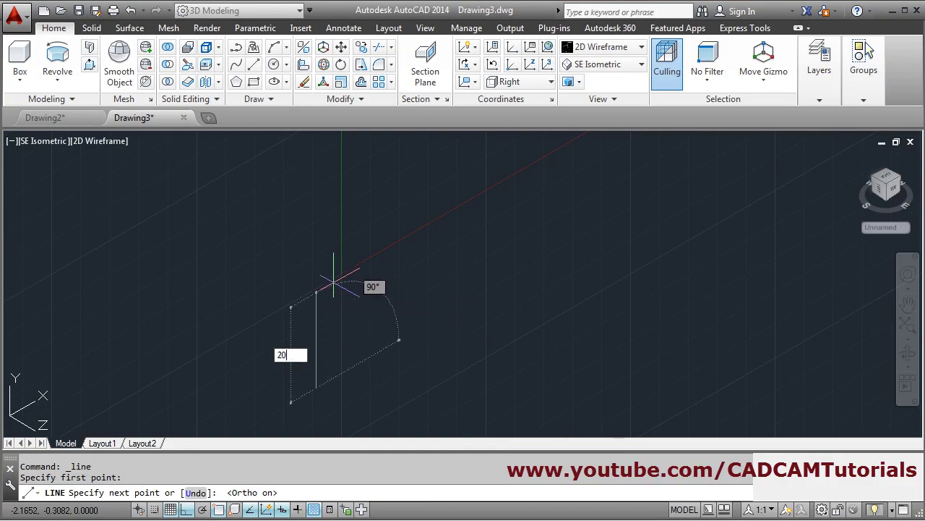
text(0)
key(Return)
scroll(352, 293, down, 2)
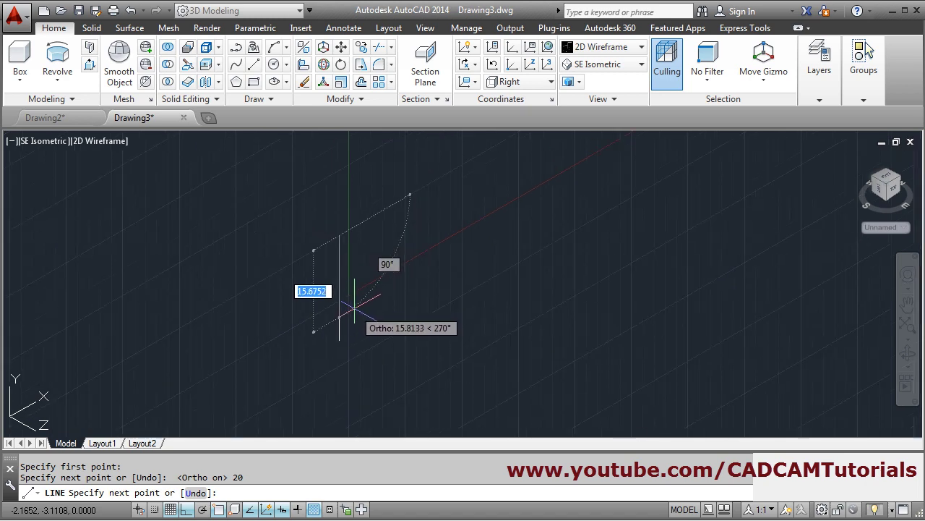
scroll(321, 331, down, 2)
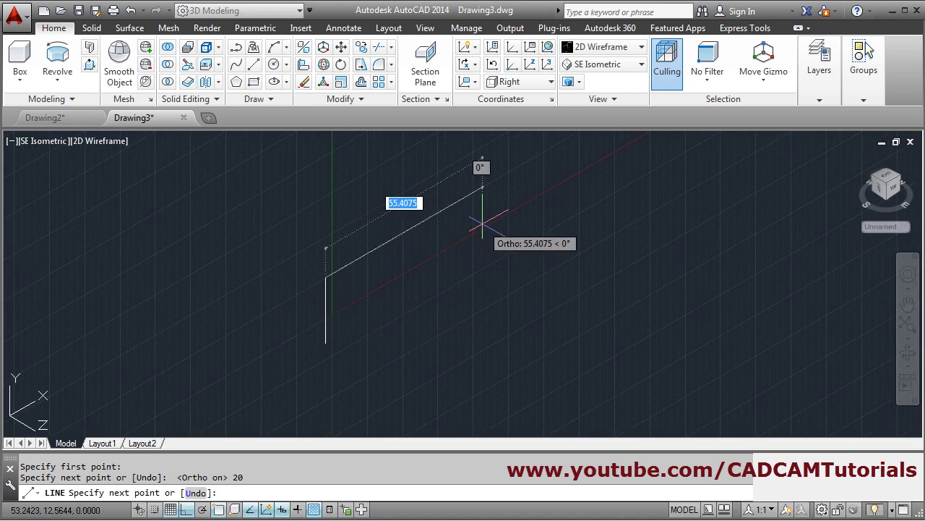
text(65)
key(Return)
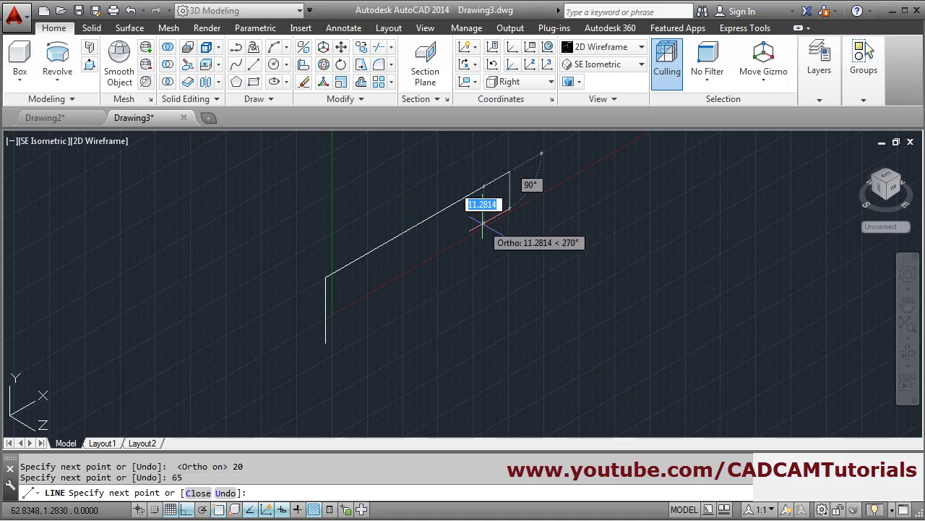
key(Return)
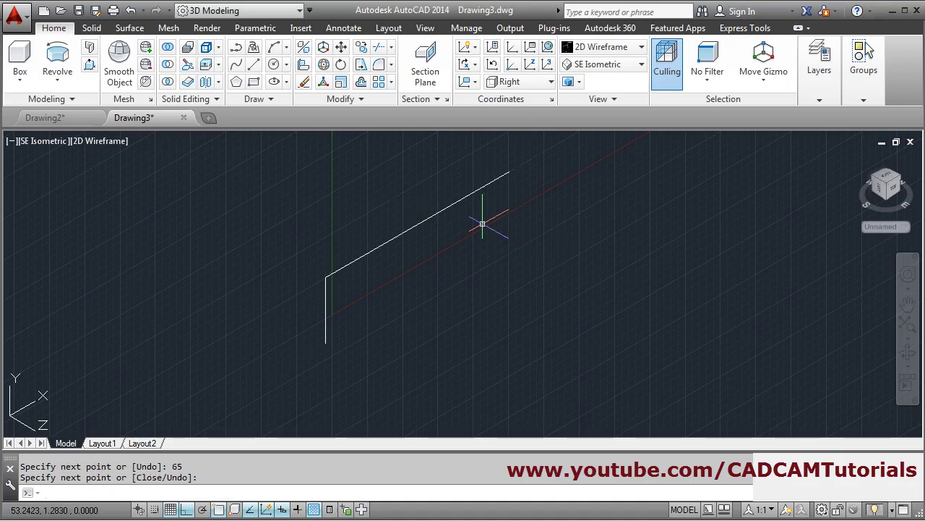
Zoom All and recentre the L-shaped lines, then check the bent rod reference drawing
mouse_move(434, 281)
middle_down()
mouse_move(405, 311)
mouse_move(413, 270)
mouse_move(412, 316)
mouse_move(416, 295)
middle_up()
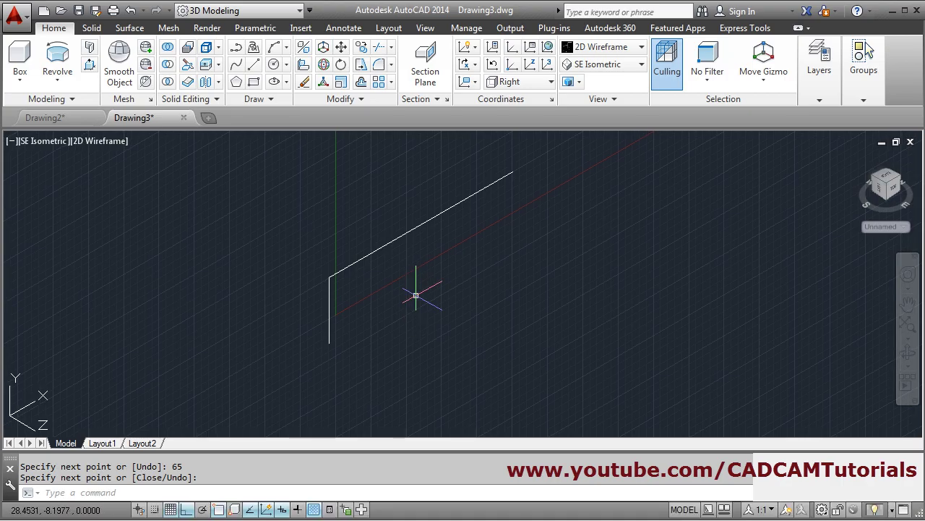
text(z)
key(Return)
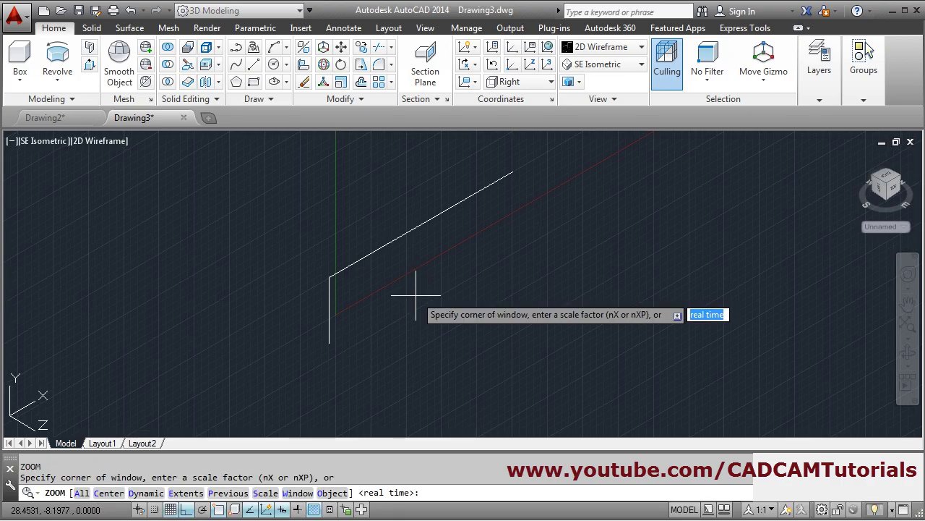
text(a)
key(Return)
scroll(456, 299, down, 4)
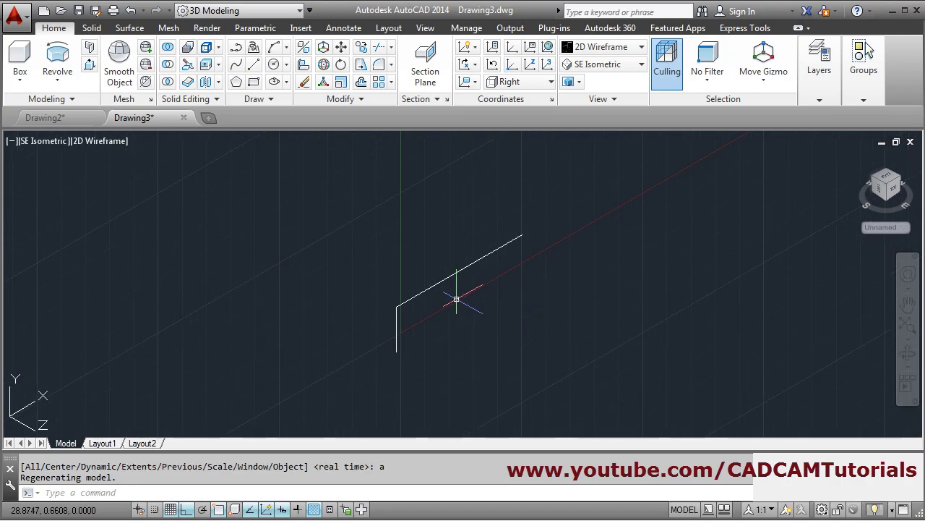
scroll(442, 279, up, 2)
middle_drag(428, 330, 407, 304)
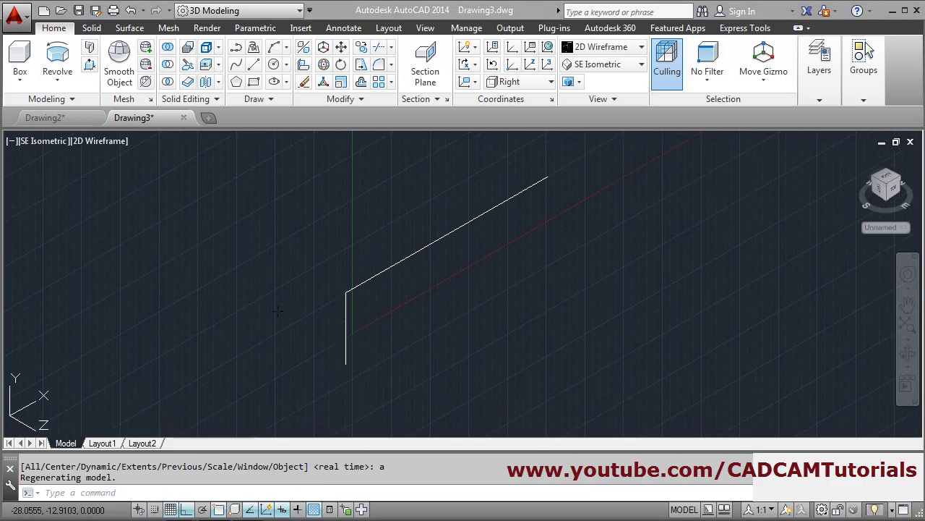
key(alt+Tab)
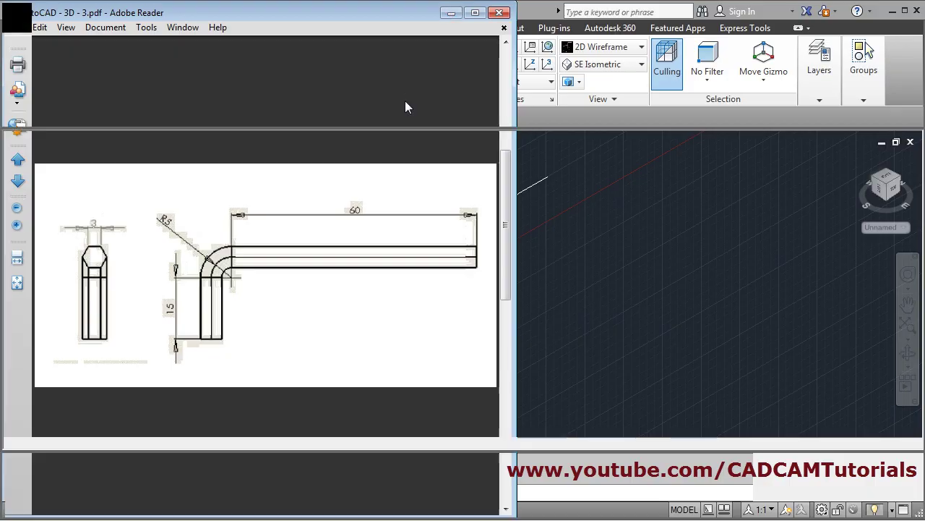
Round the corner between the upright and slanted lines with a radius-5 fillet
key(alt+Tab)
click(378, 48)
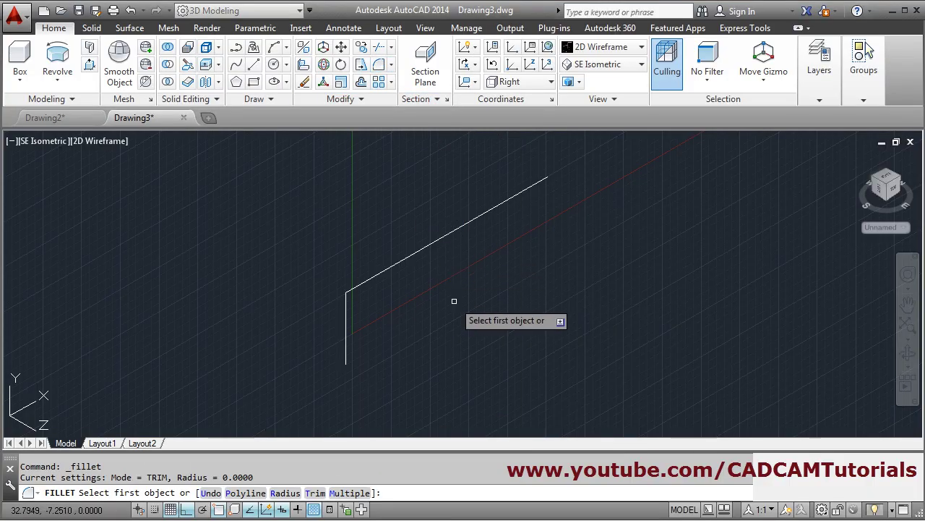
click(284, 493)
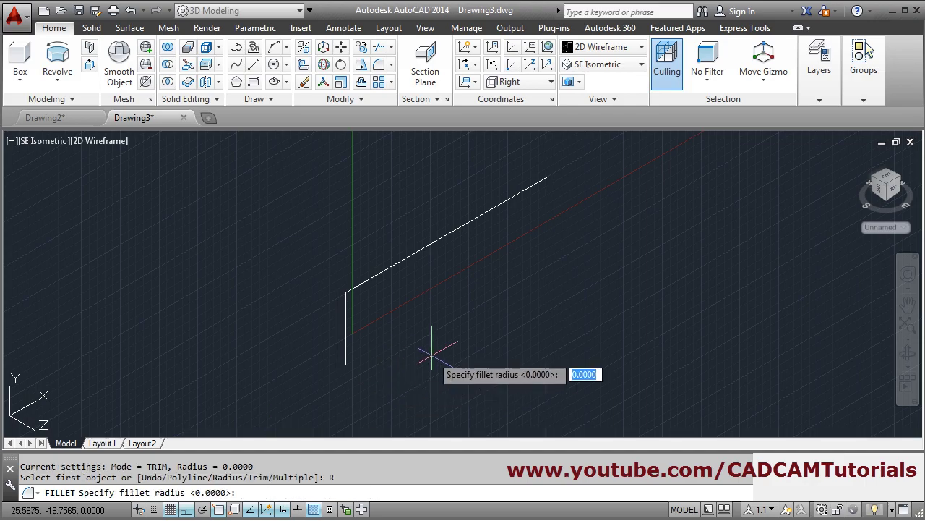
text(5)
key(Return)
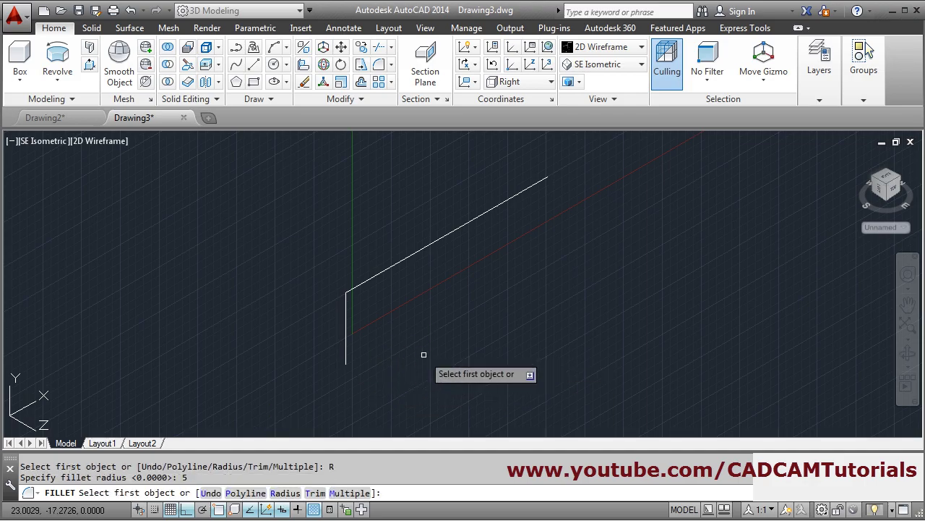
click(346, 323)
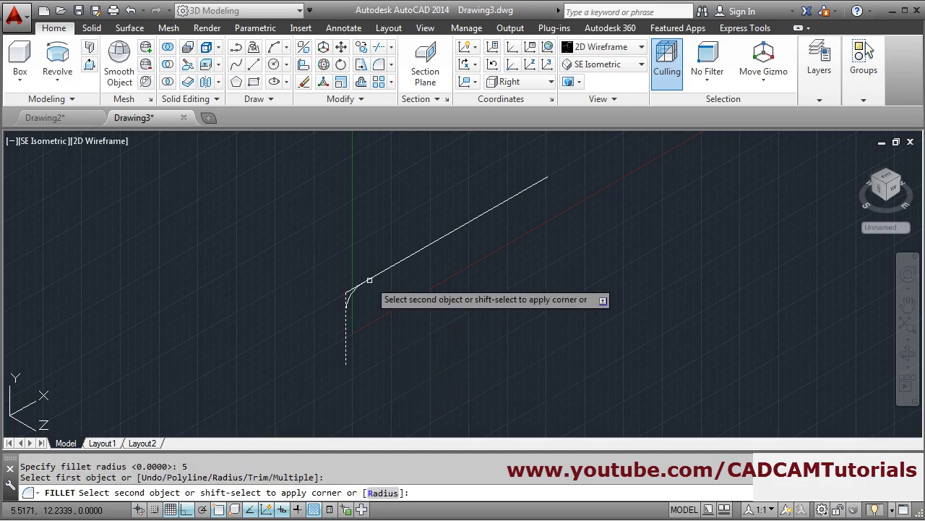
click(370, 279)
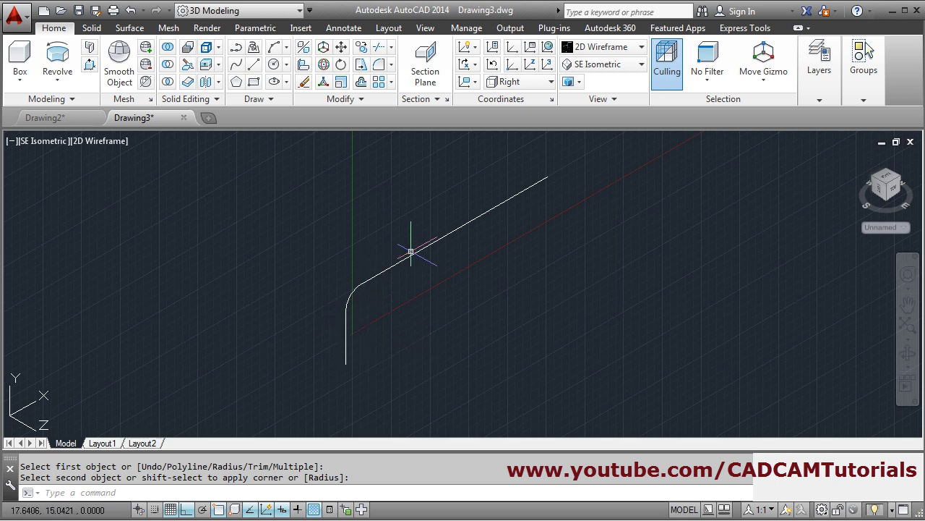
Join both lines and the arc into one polyline, then bring the reference PDF forward
click(357, 100)
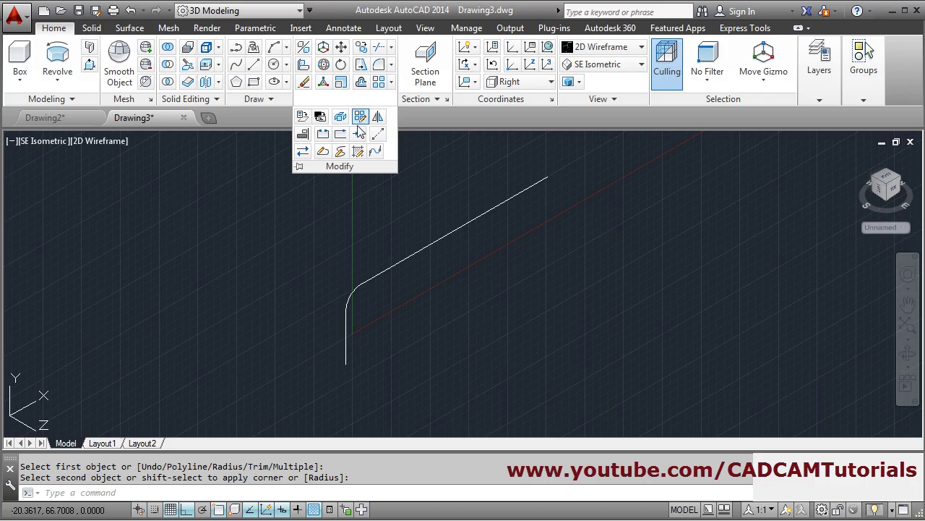
click(356, 133)
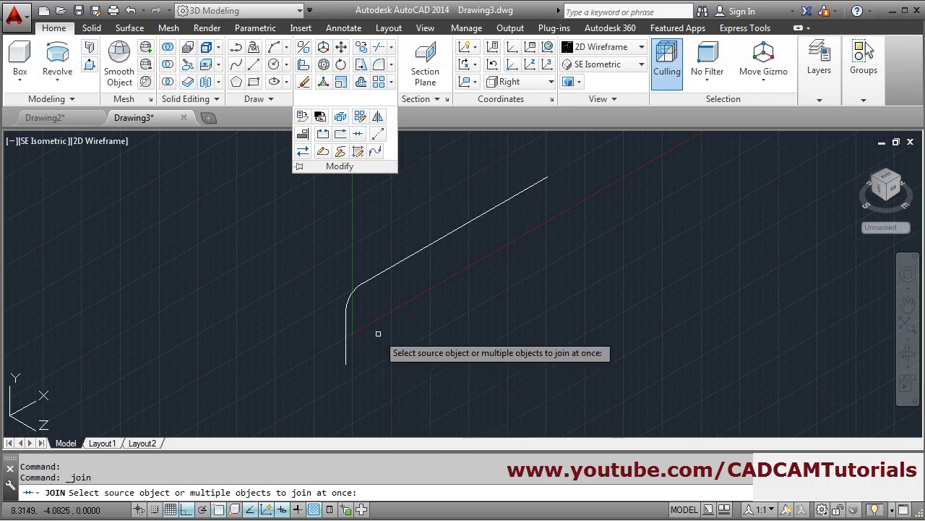
click(404, 337)
click(306, 259)
key(Return)
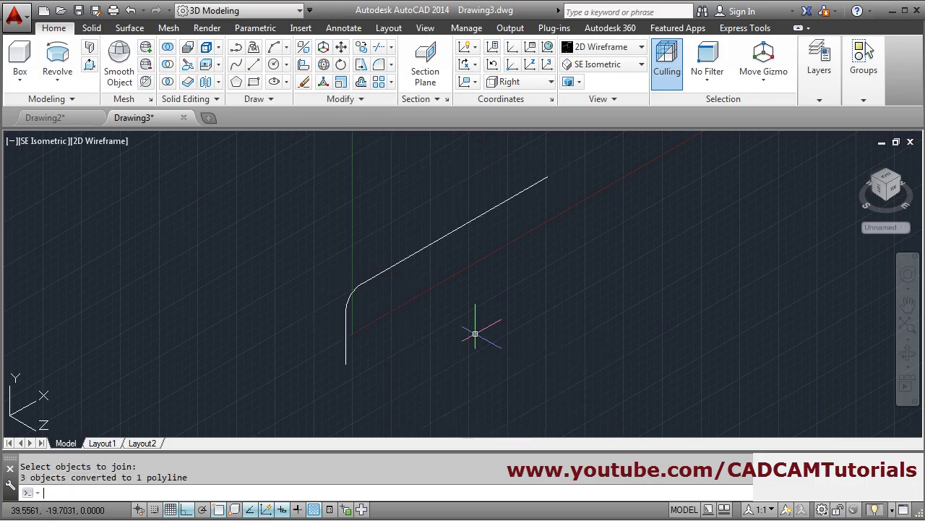
click(347, 344)
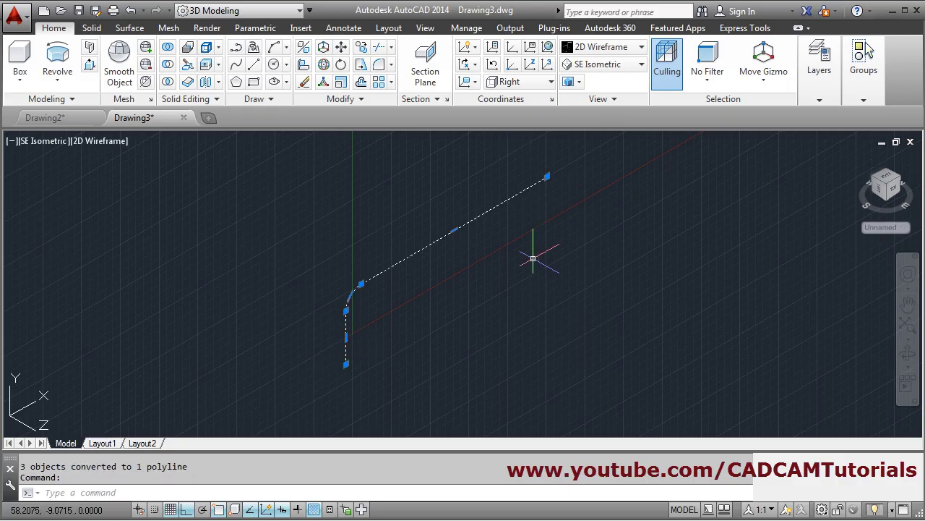
key(Escape)
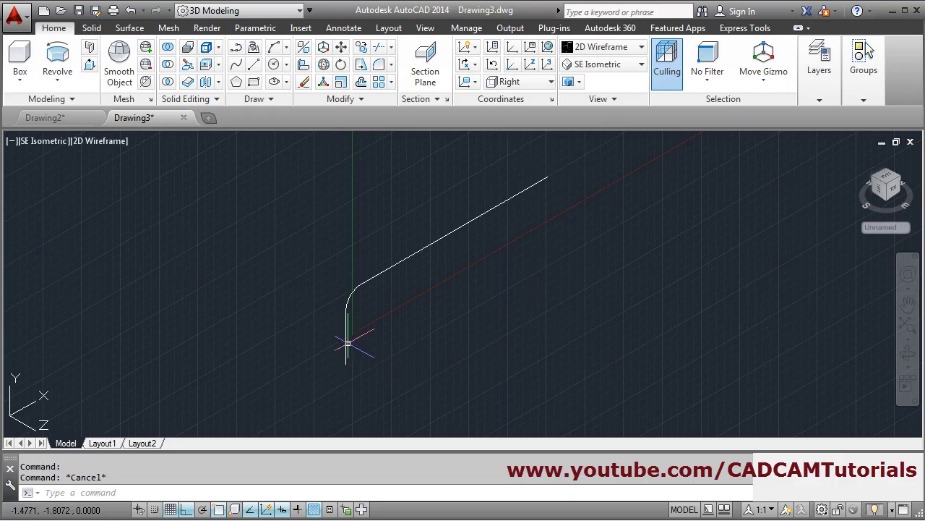
key(alt+Tab)
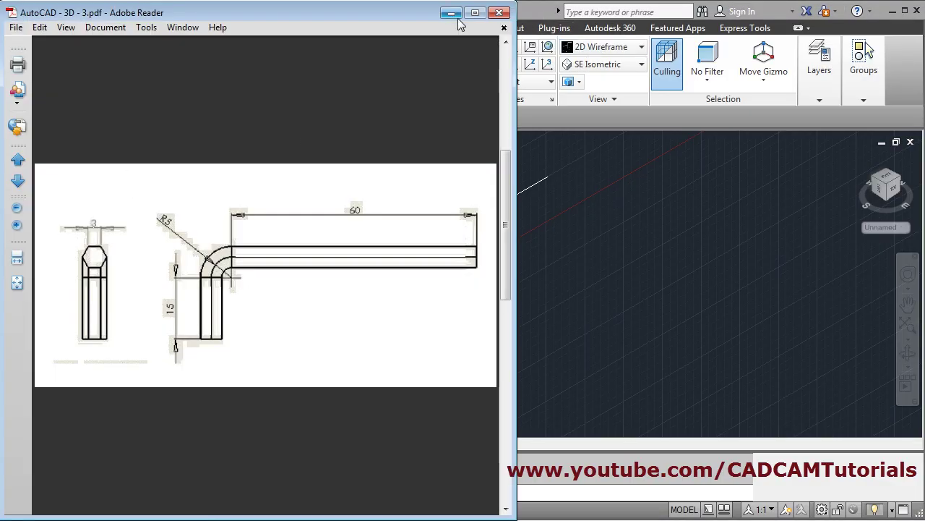
Return to AutoCAD and set the UCS to Top
click(526, 251)
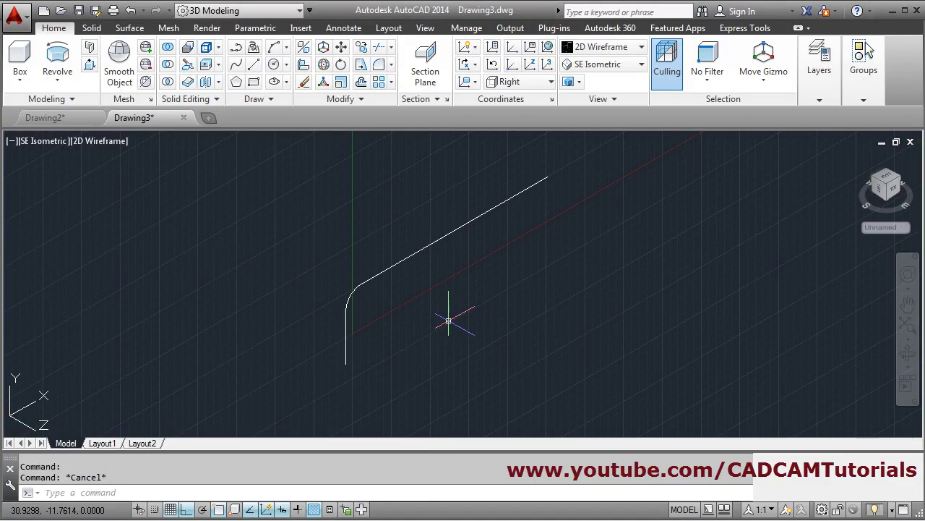
click(524, 83)
click(512, 118)
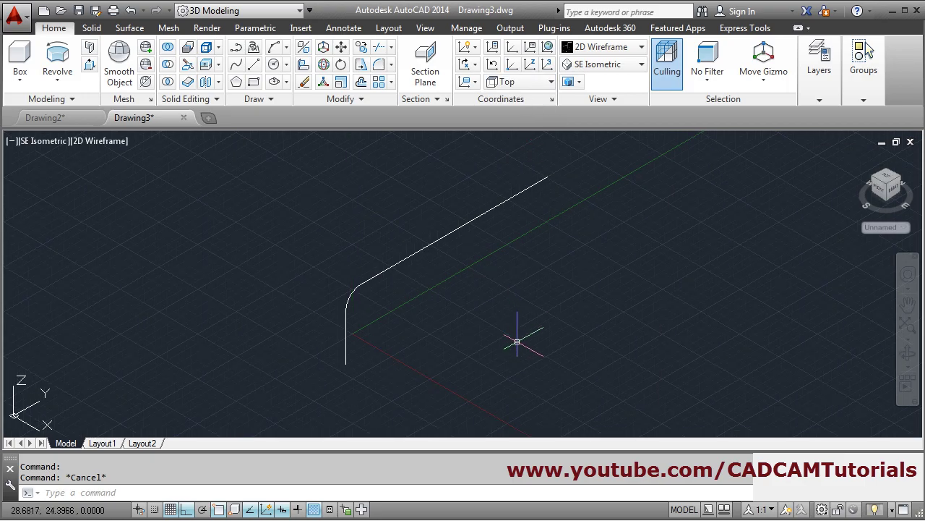
Draw a hexagon defined by a 3-unit edge next to the rounded path
click(240, 84)
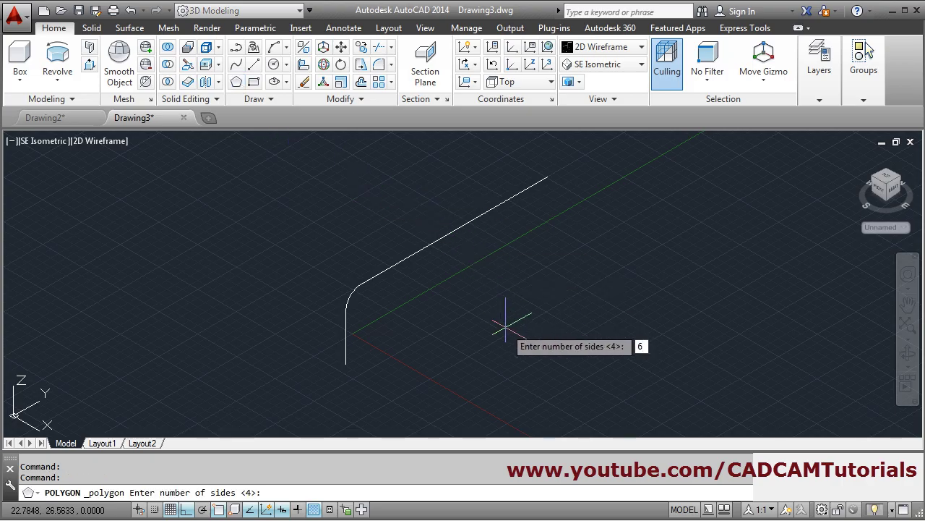
key(Return)
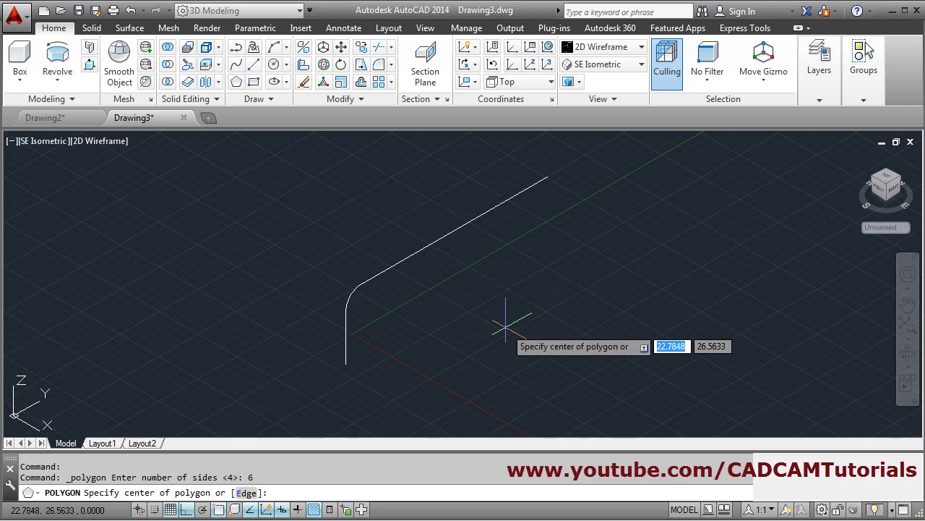
click(246, 492)
click(485, 332)
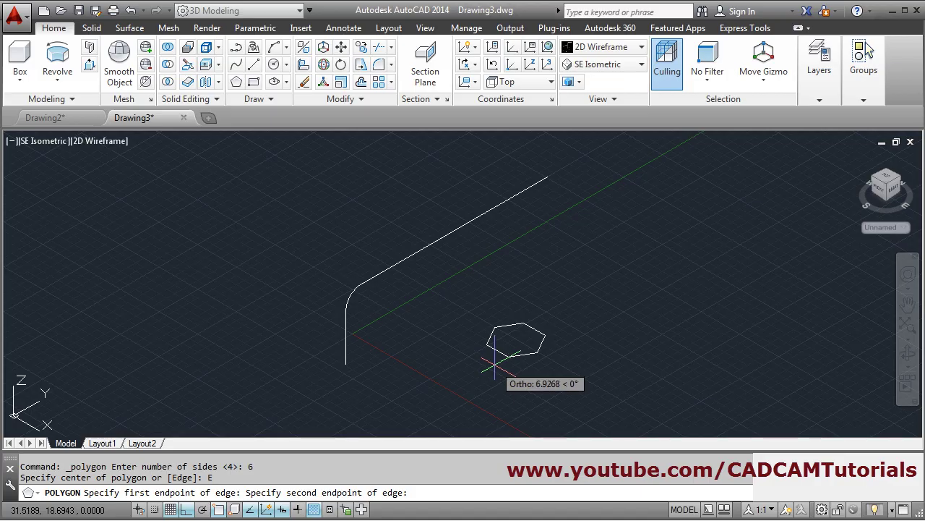
text(3)
key(Return)
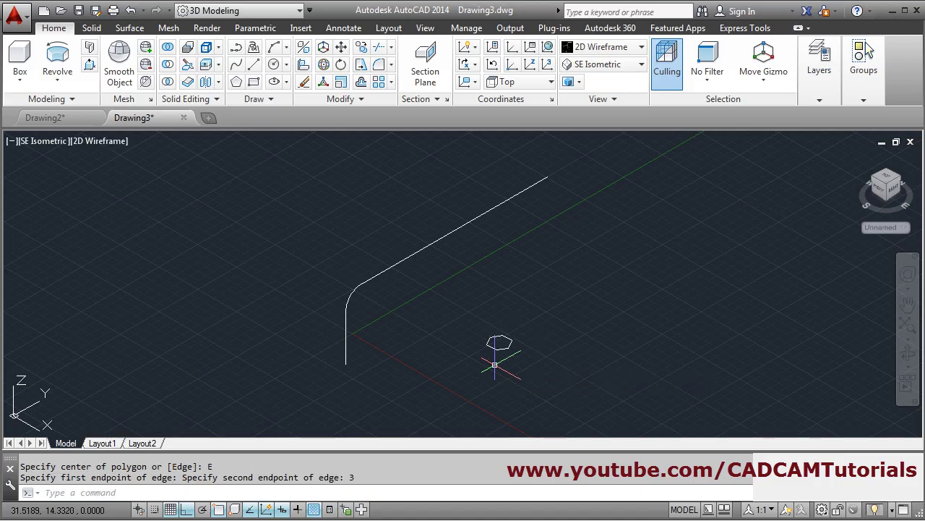
middle_drag(529, 348, 534, 362)
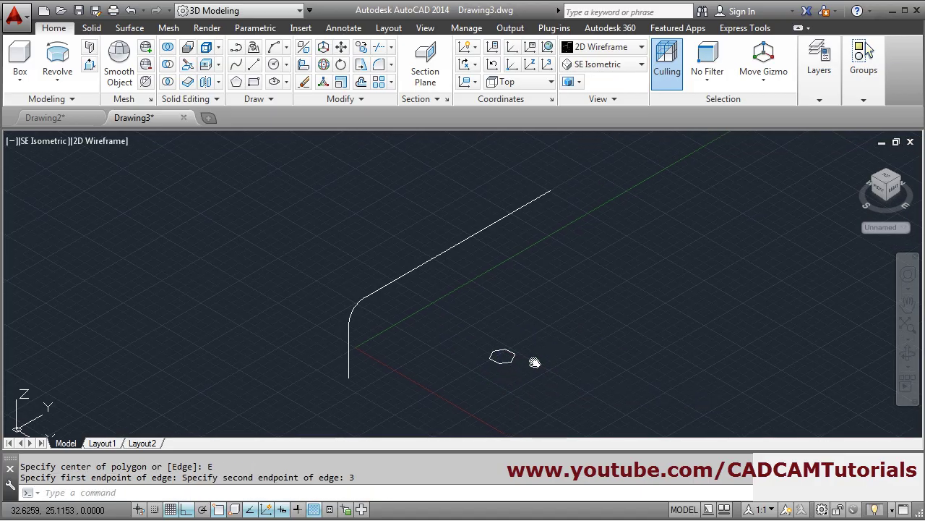
Sweep the hexagon profile along the bent path into a solid rod
click(59, 85)
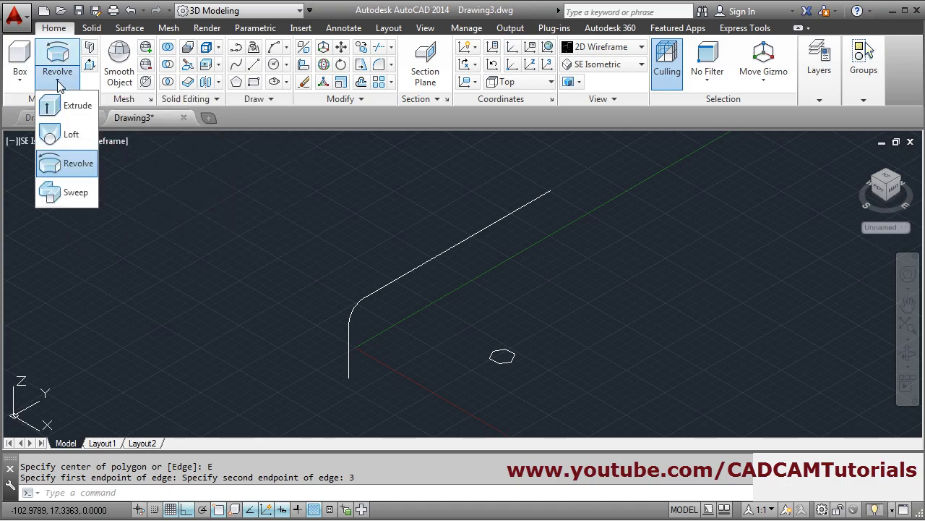
click(81, 195)
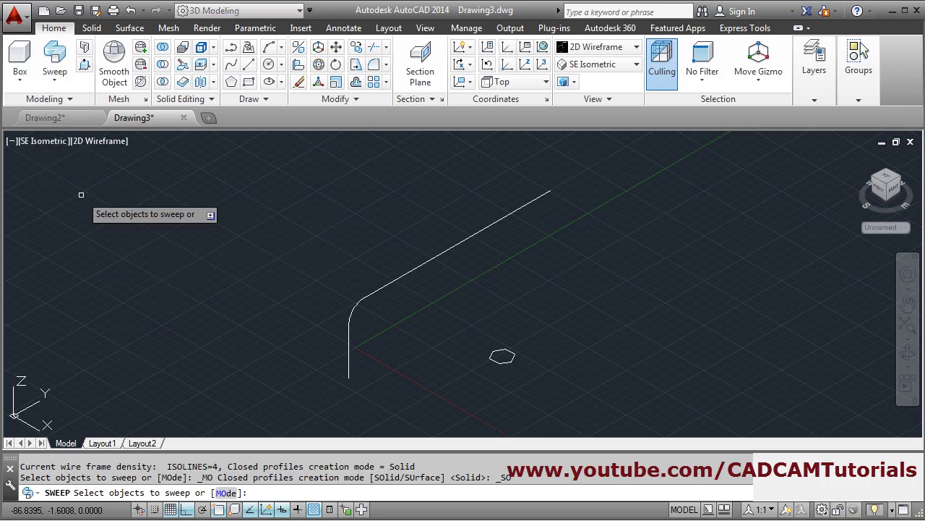
click(502, 362)
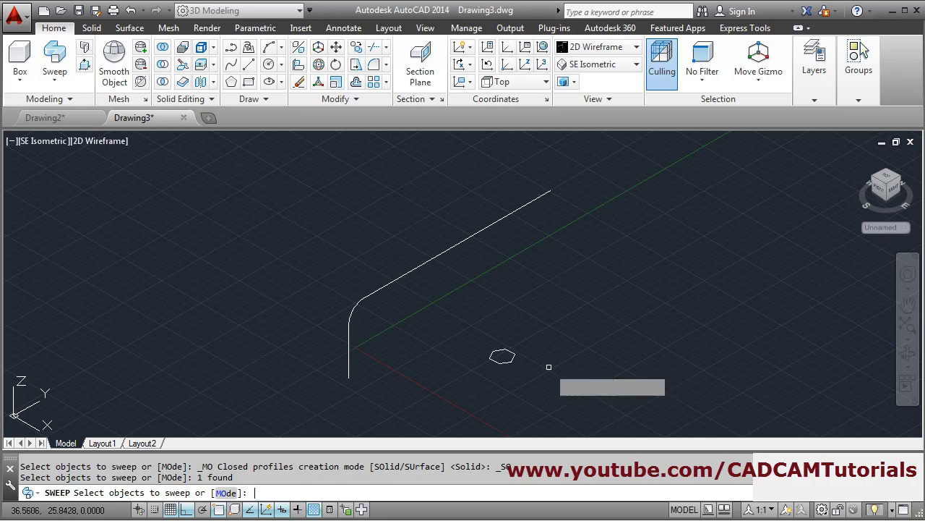
key(Return)
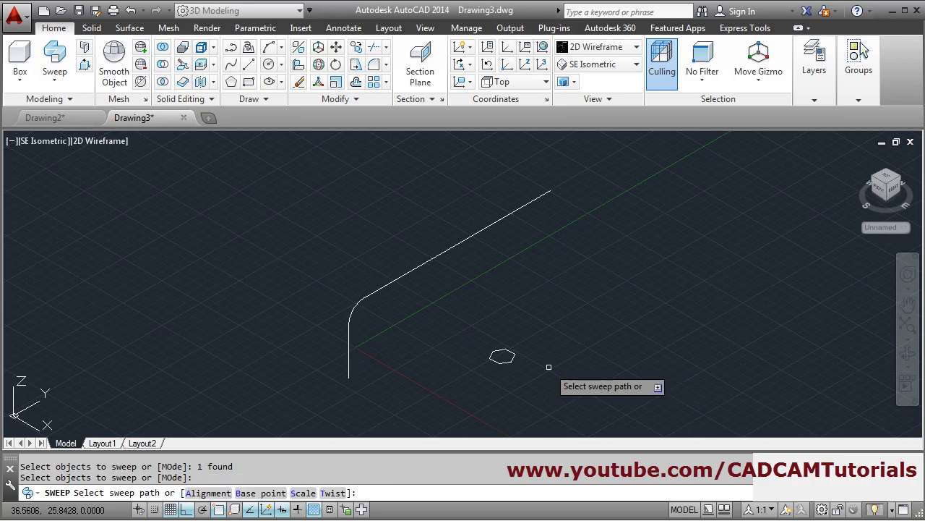
click(362, 299)
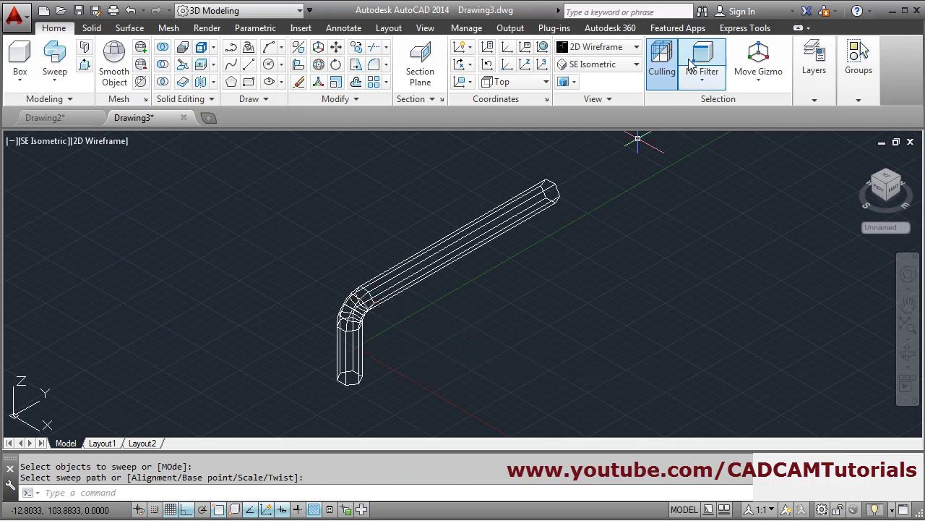
Shade the rod with edges, hide the grid, fit it in view, then bring up the reference PDF
click(608, 46)
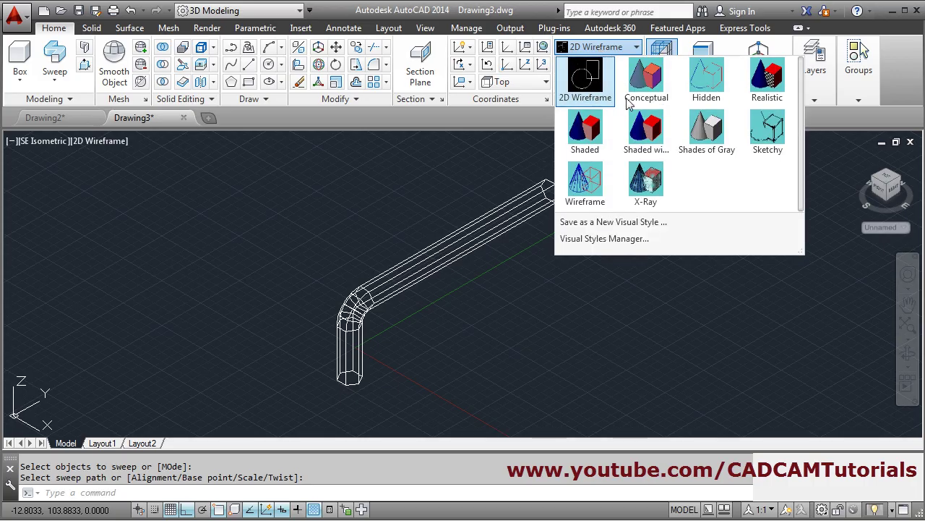
click(645, 140)
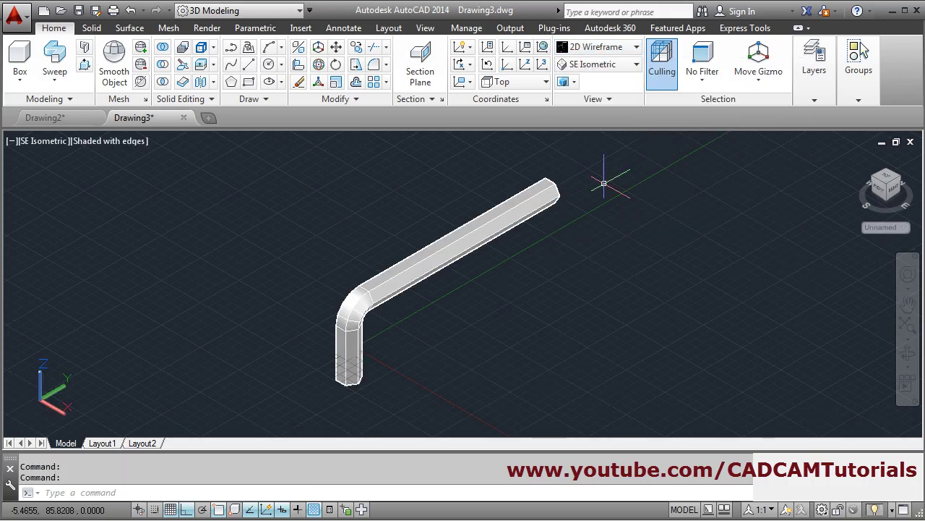
click(170, 509)
middle_click(518, 327)
middle_click(518, 327)
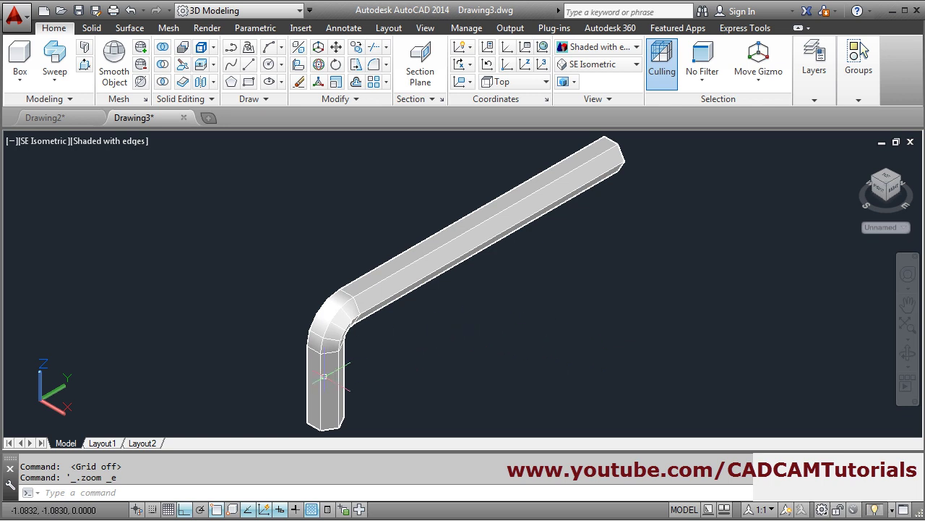
mouse_move(185, 517)
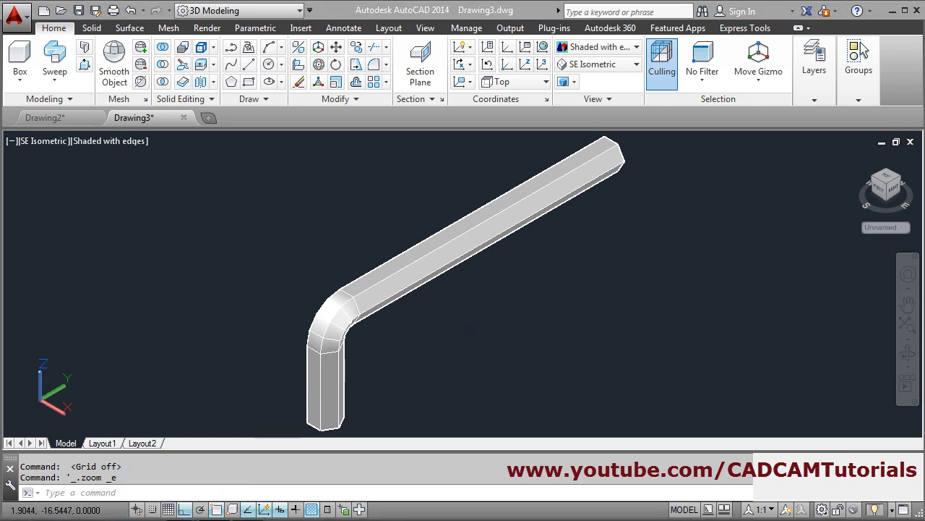
key(alt+Tab)
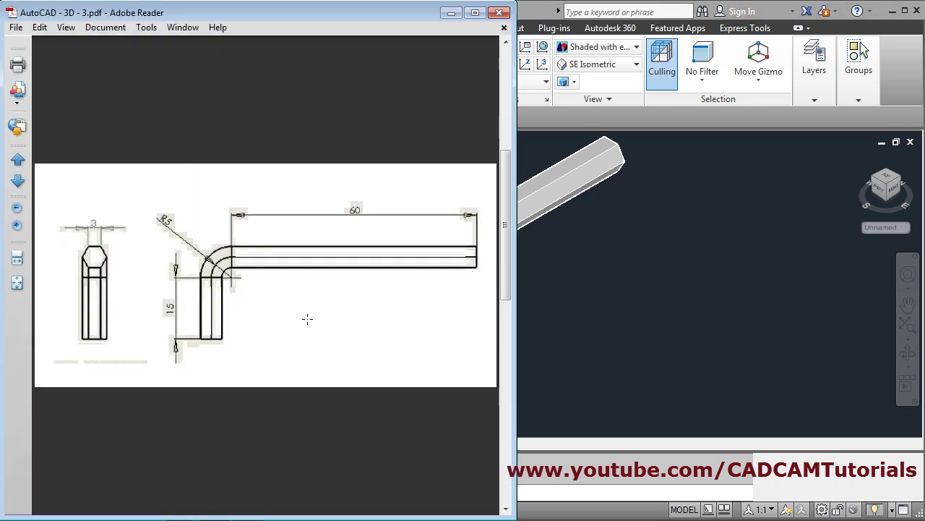
Show the full funnel drawing page in Adobe Reader, then start a new AutoCAD drawing from a template
click(505, 406)
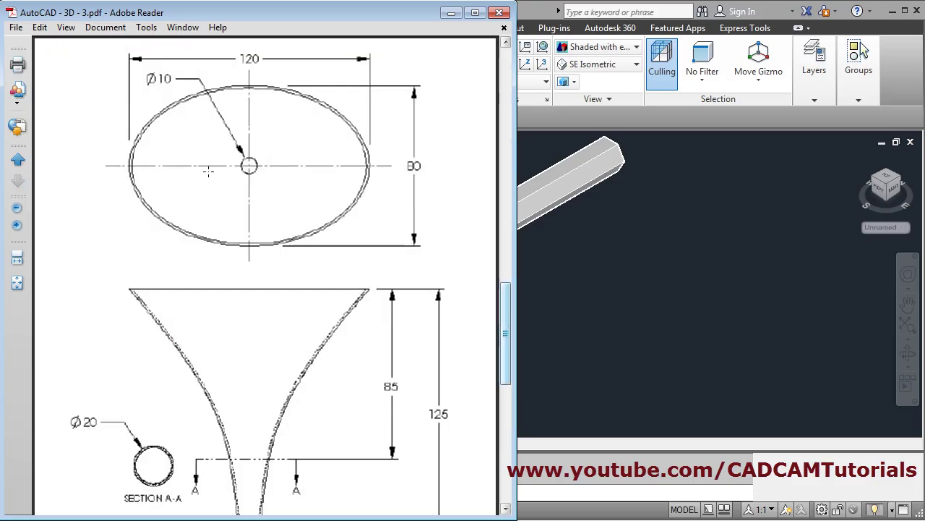
click(16, 283)
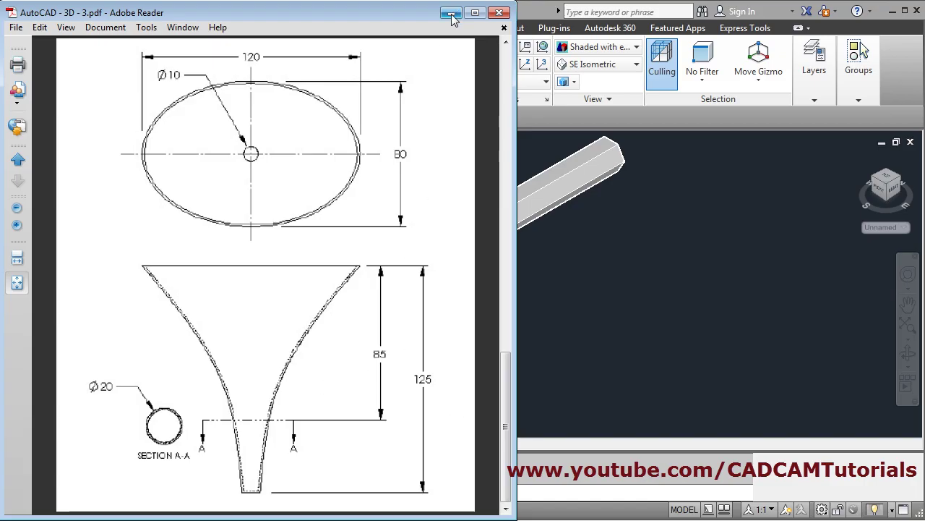
click(666, 279)
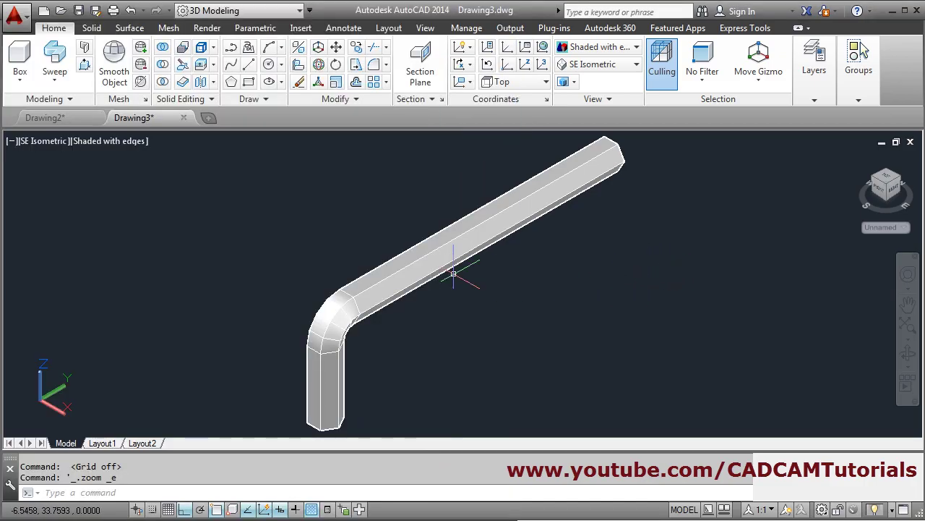
click(209, 119)
Create the drawing from the default template and set its limits from 0,0 to 150,150
click(642, 391)
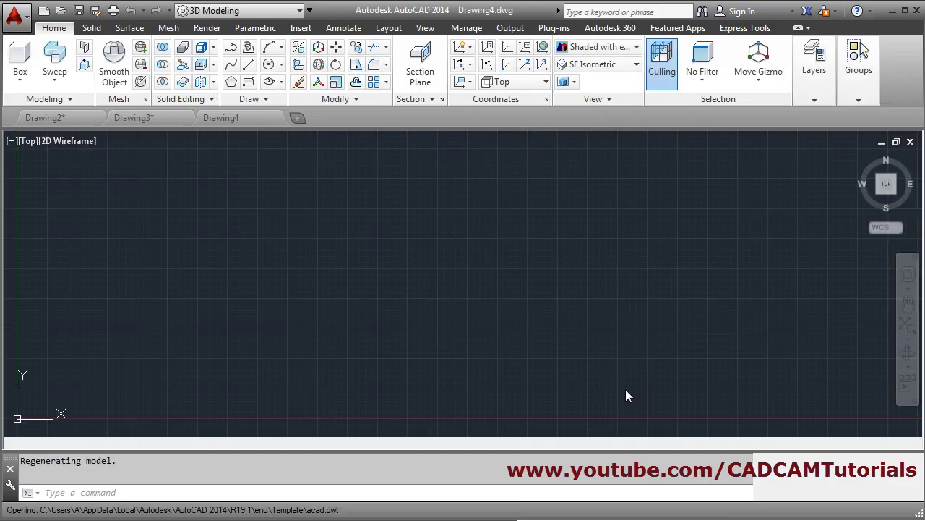
text(limits)
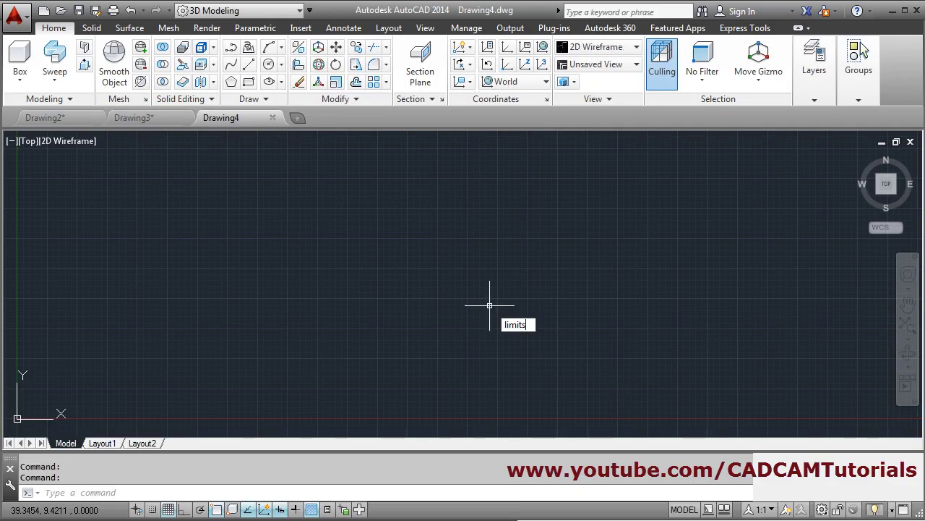
key(Return)
text(0,0)
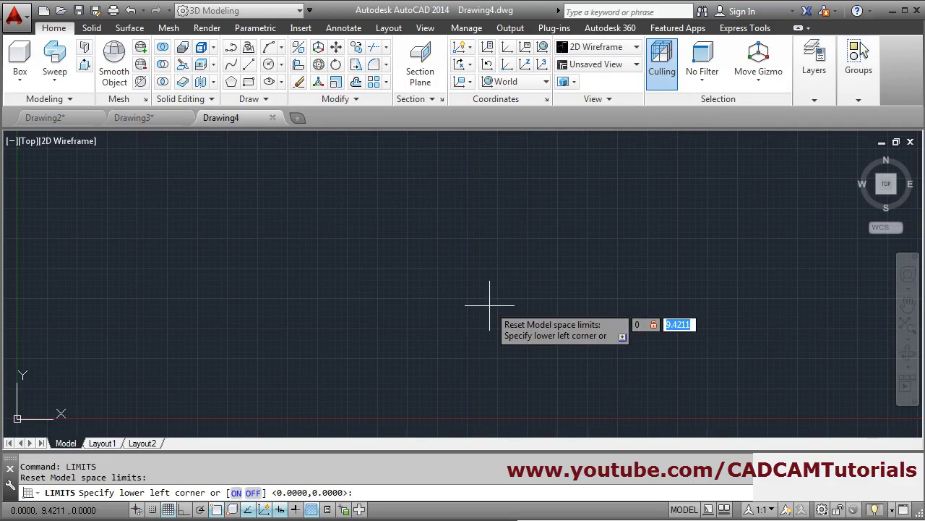
key(Return)
text(150)
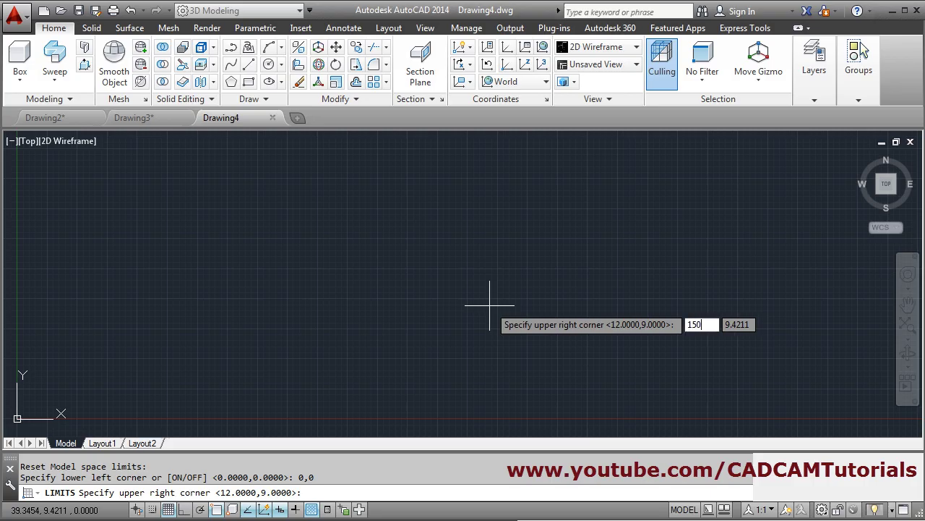
text(,150)
key(Return)
Zoom All to fit the 150 by 150 limits in view
text(z)
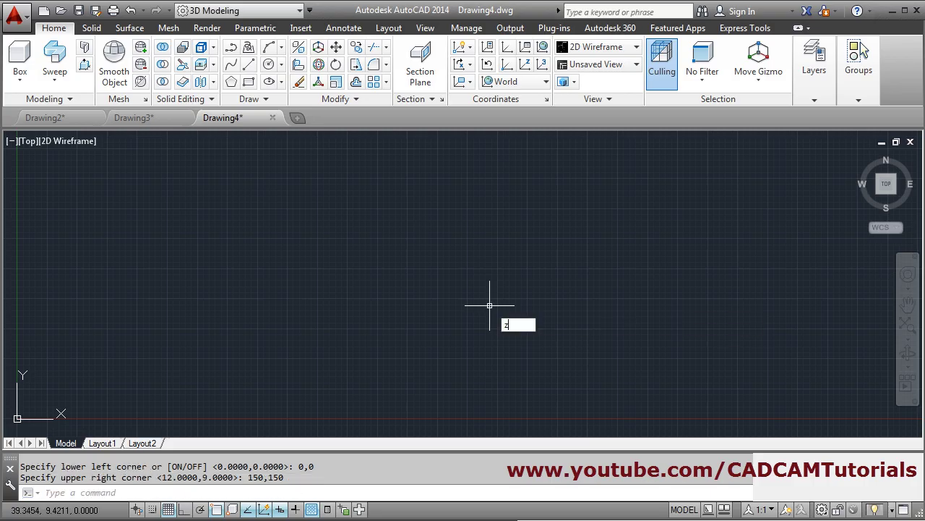
key(Return)
text(a)
key(Return)
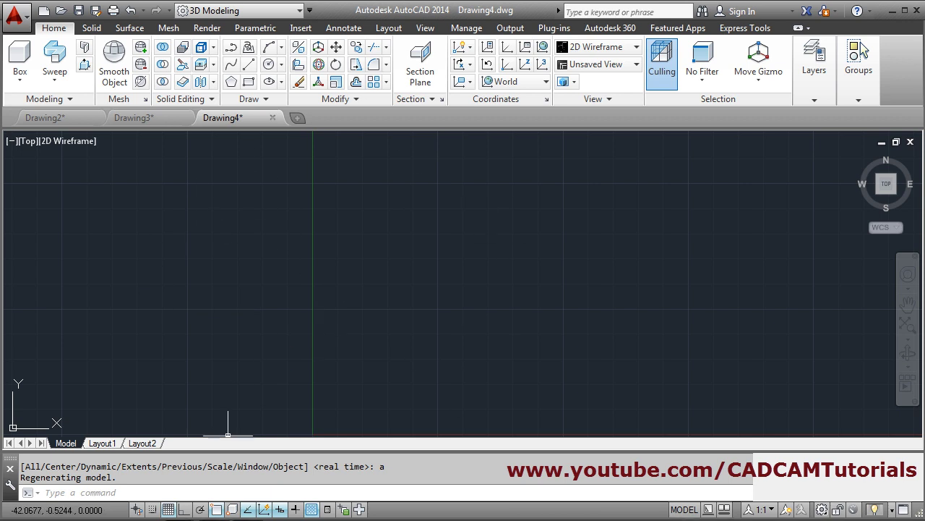
key(alt+Tab)
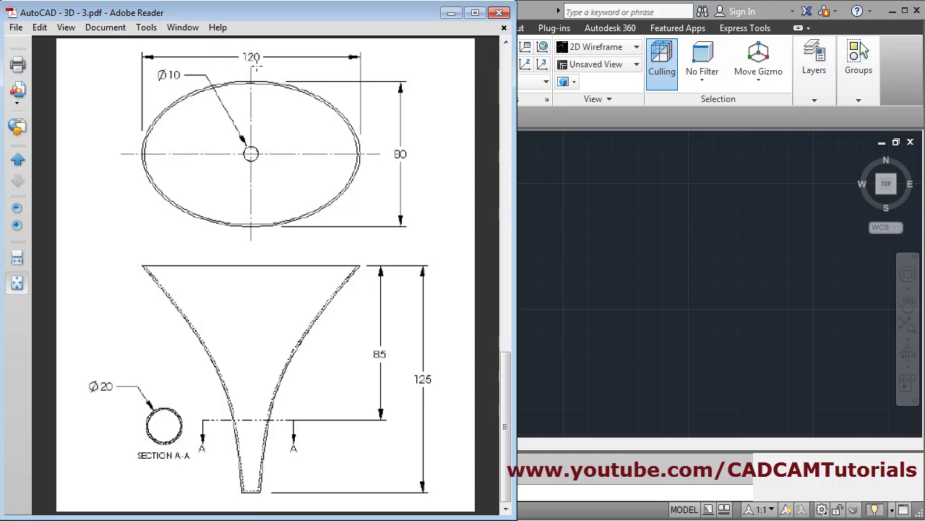
Draw a centre ellipse with Ortho on, half-axes 60 and 40, giving a 120 by 80 rim
click(450, 13)
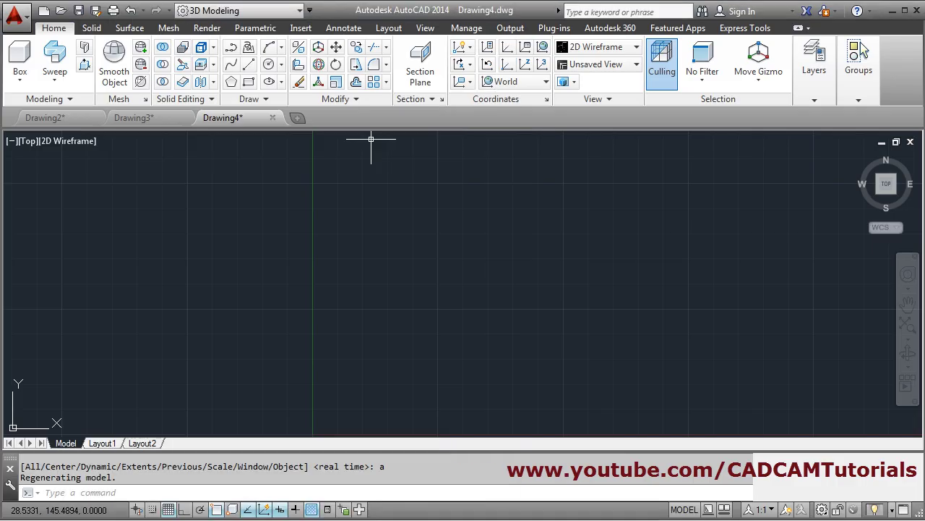
click(273, 85)
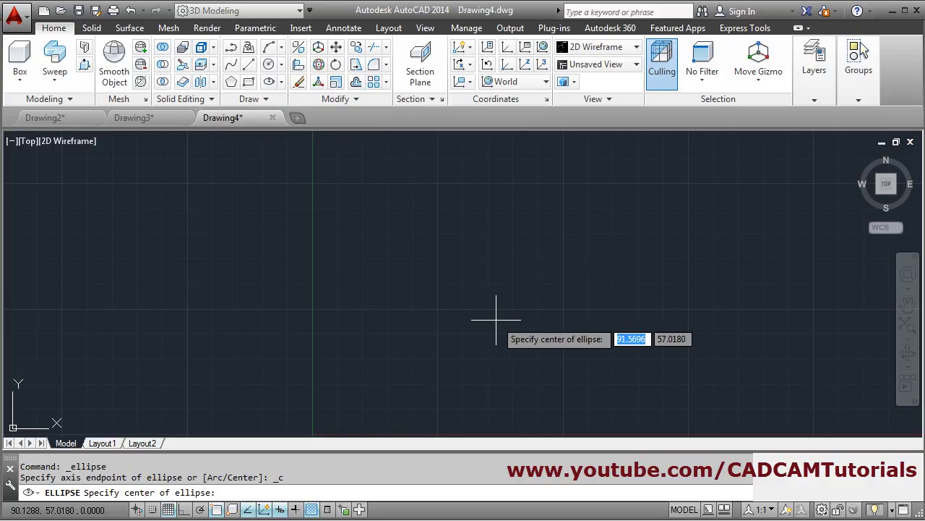
click(432, 282)
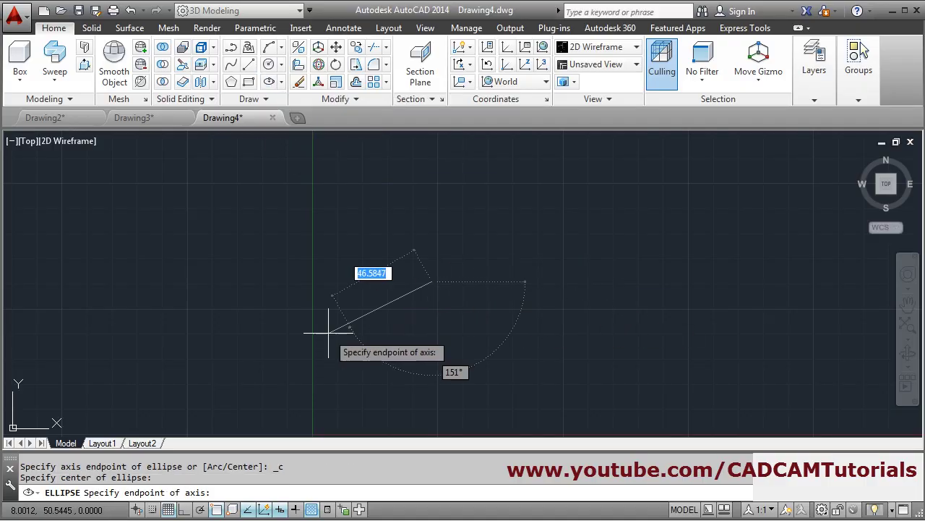
click(185, 509)
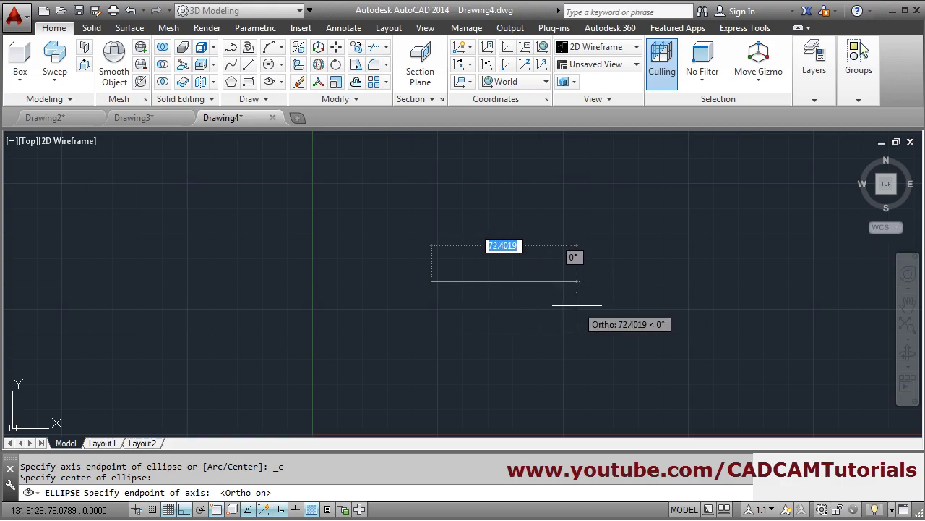
text(6)
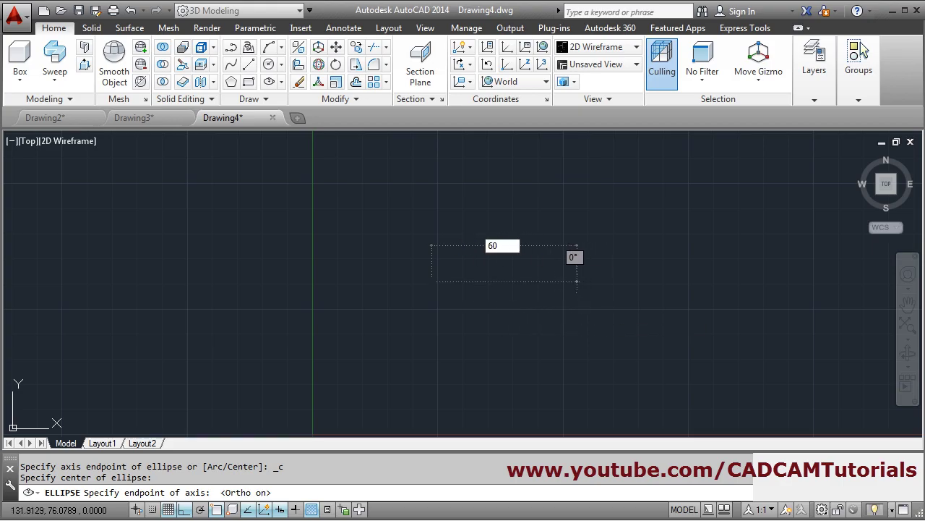
text(0)
key(Return)
text(40)
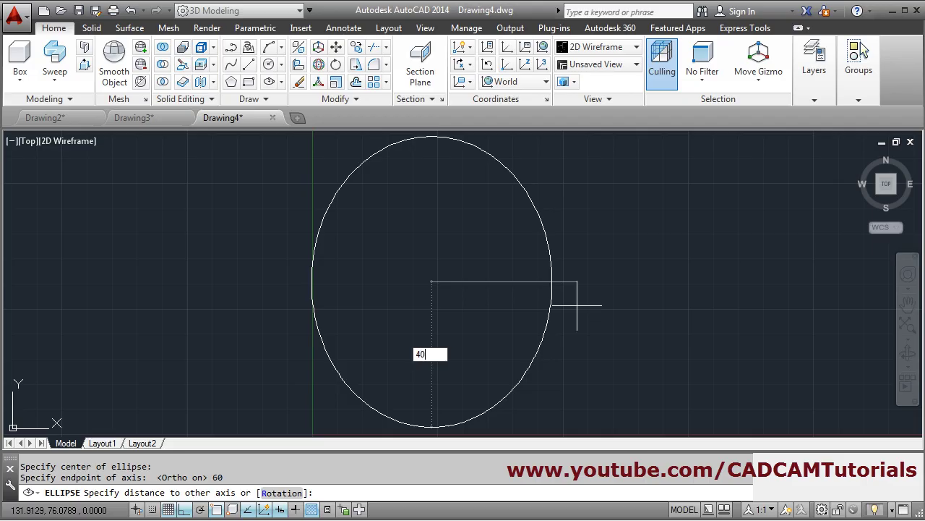
key(Return)
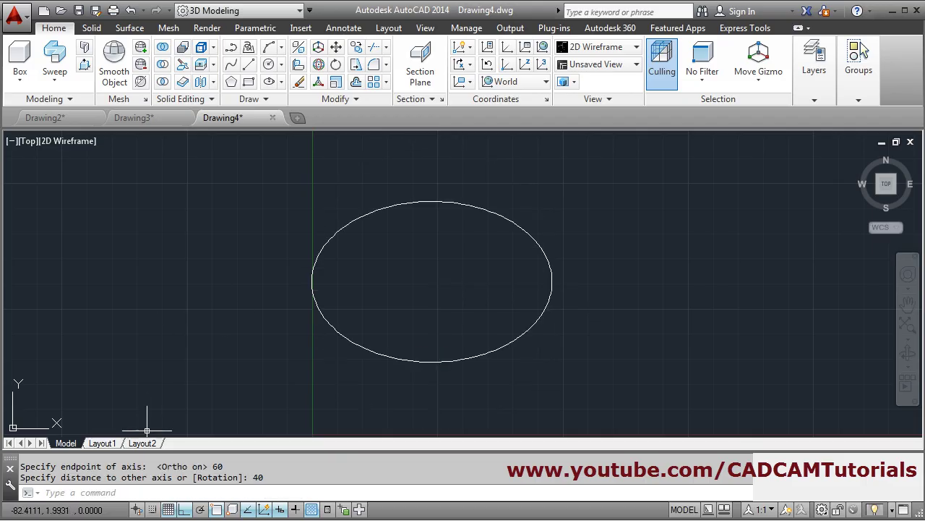
key(alt+Tab)
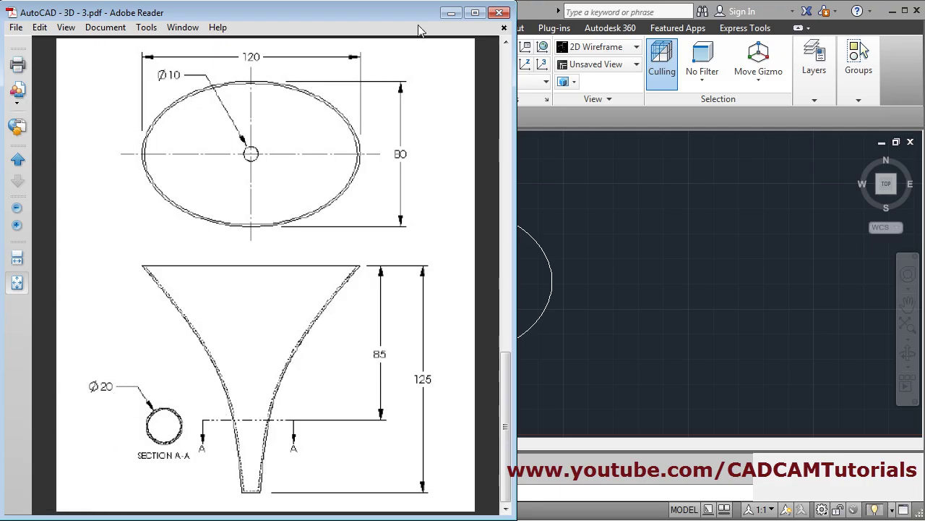
click(450, 13)
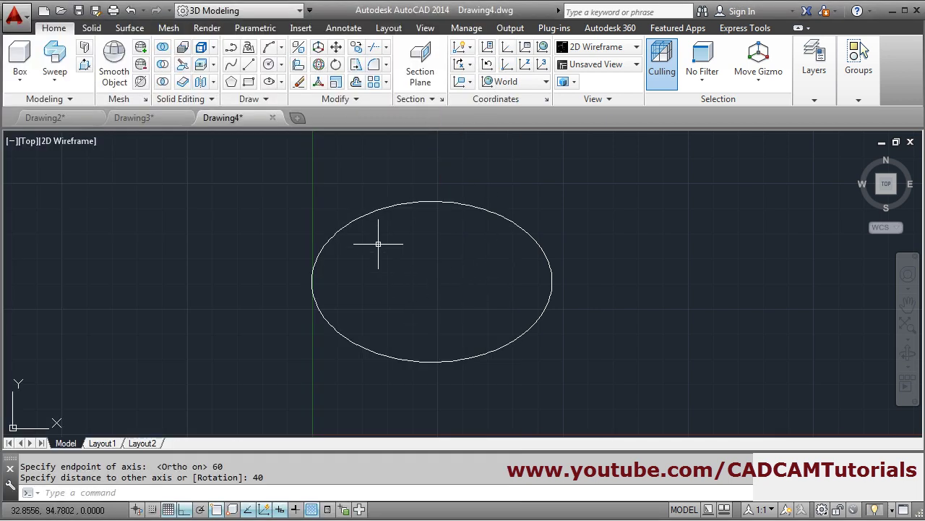
Draw circles of radius 5 and 10 centred on the ellipse's centre
click(268, 65)
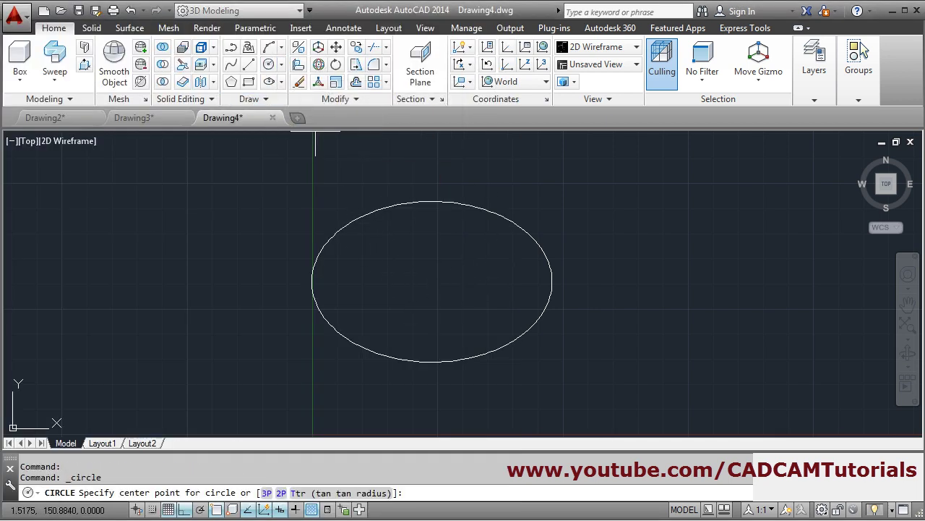
click(432, 281)
text(5)
key(Return)
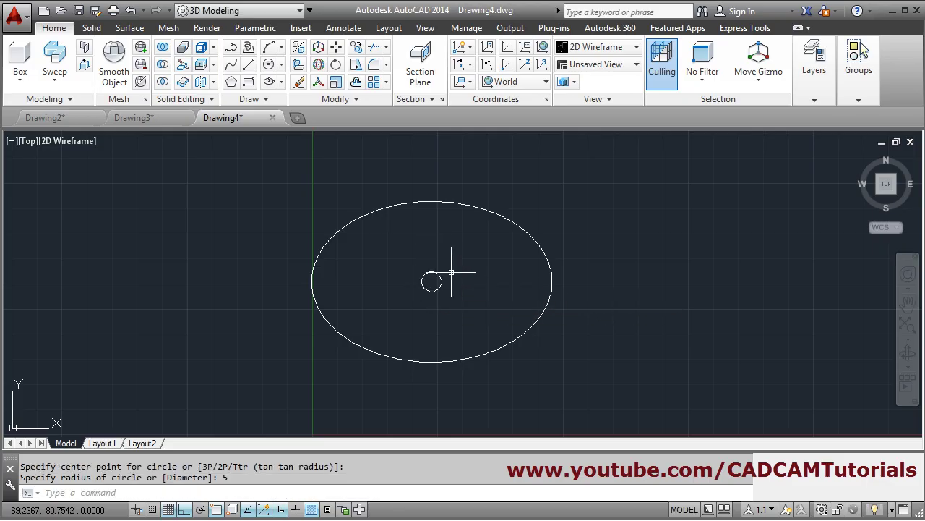
key(Return)
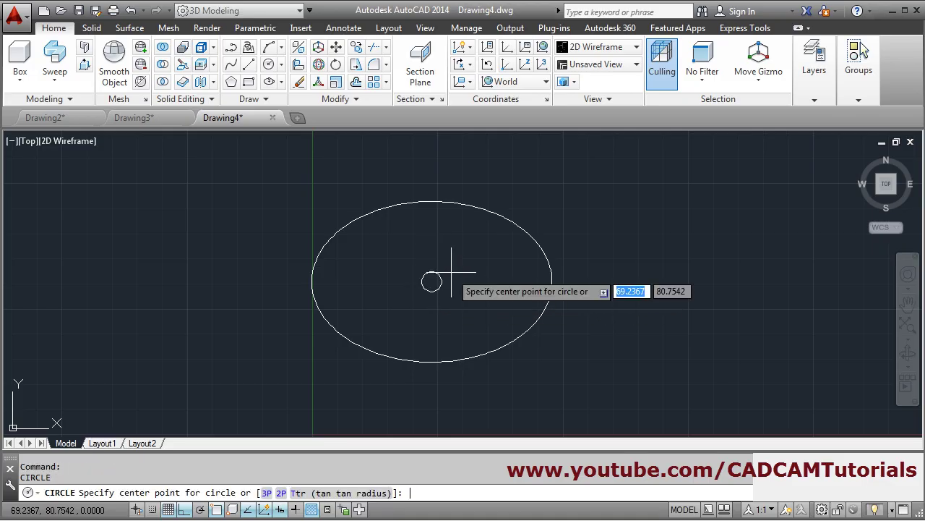
click(432, 281)
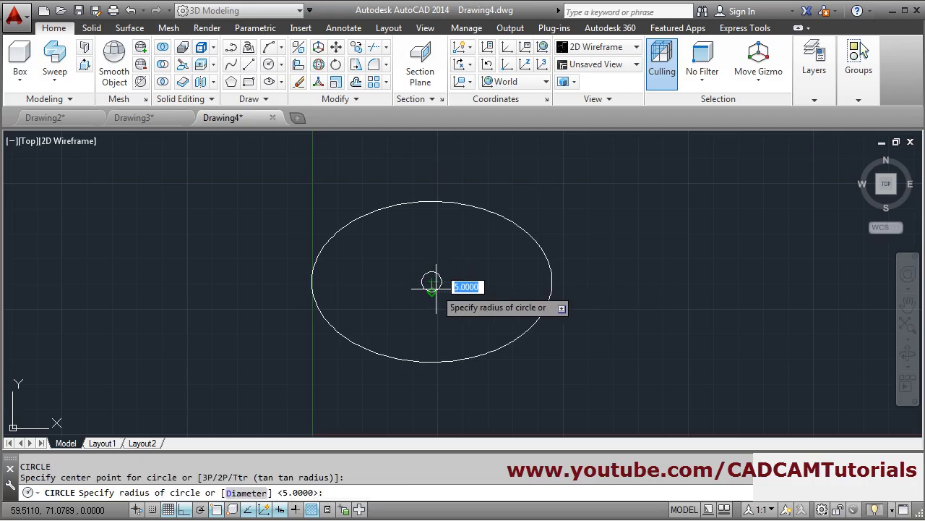
text(10)
key(Return)
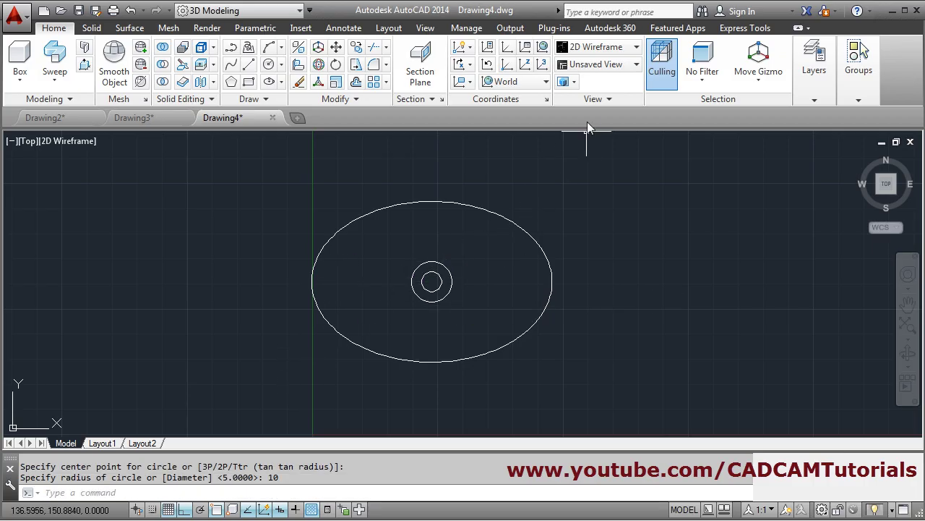
Switch to the SE Isometric view and reposition the shapes on screen
click(620, 71)
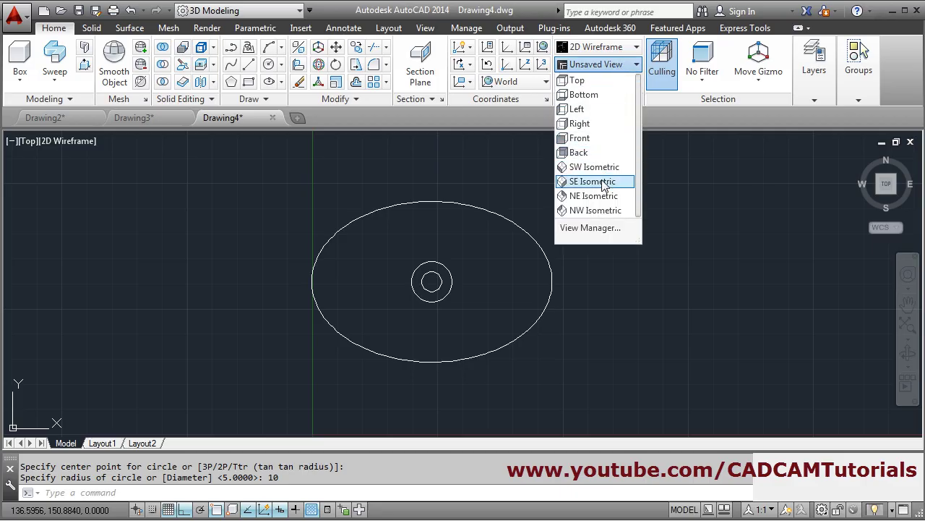
click(602, 182)
scroll(569, 252, down, 4)
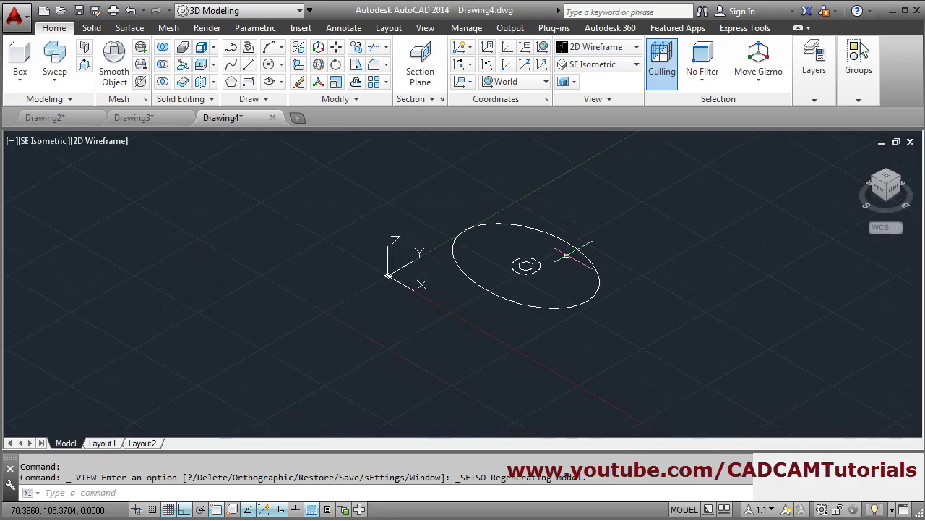
middle_drag(628, 249, 570, 295)
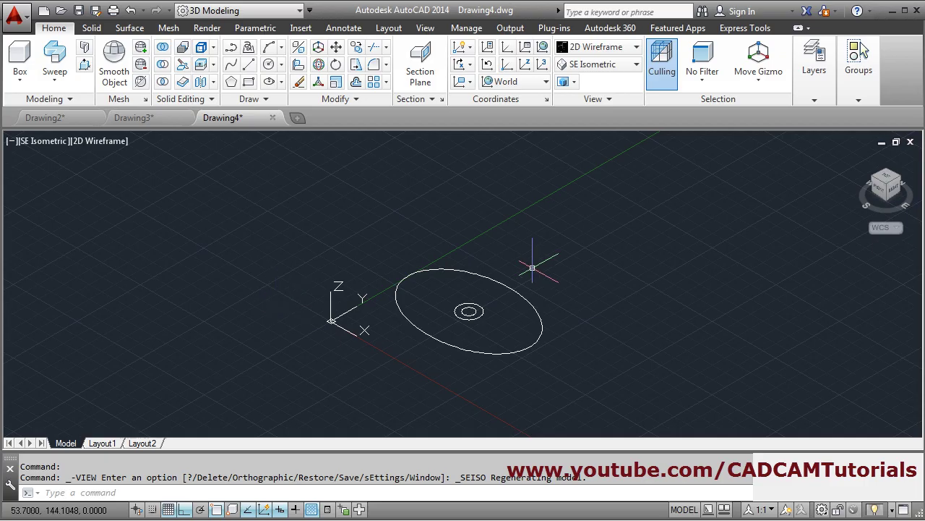
text(UC)
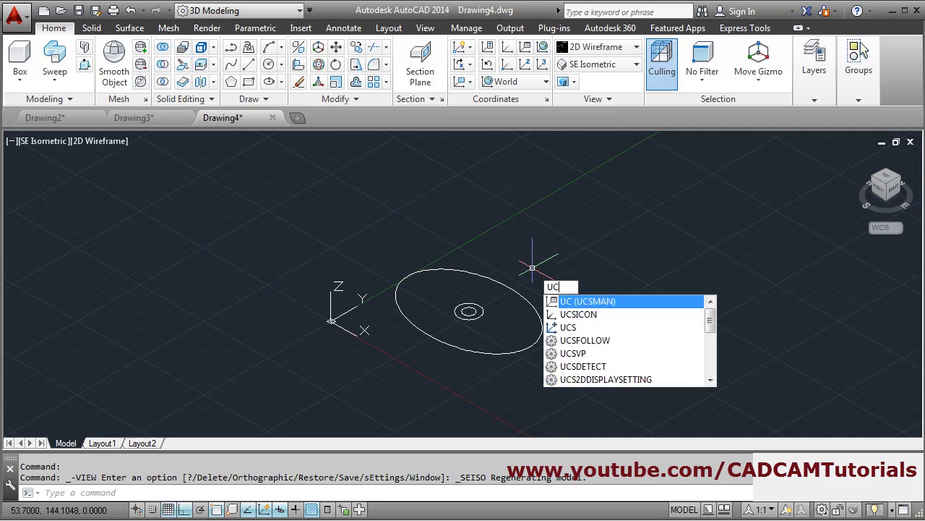
text(SICON)
Set UCSICON to Noorigin, then check the funnel reference PDF and return to AutoCAD
key(Return)
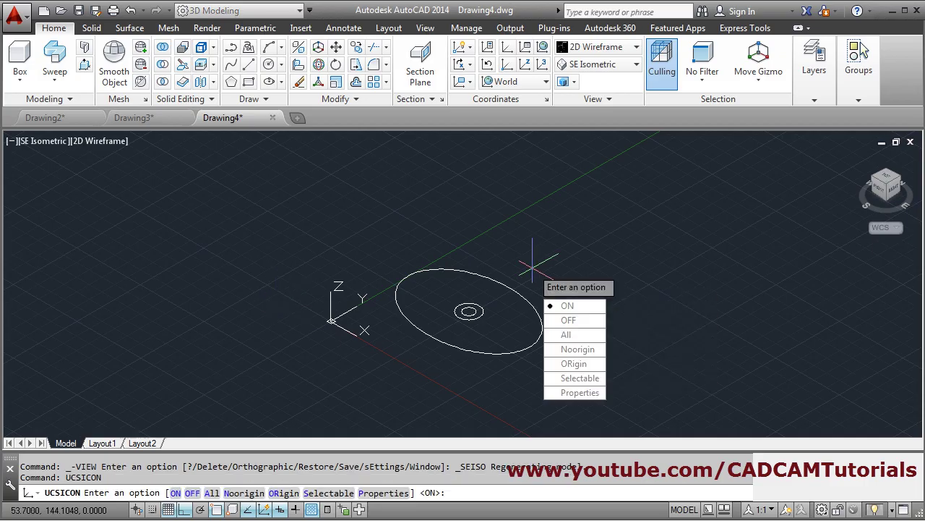
click(574, 349)
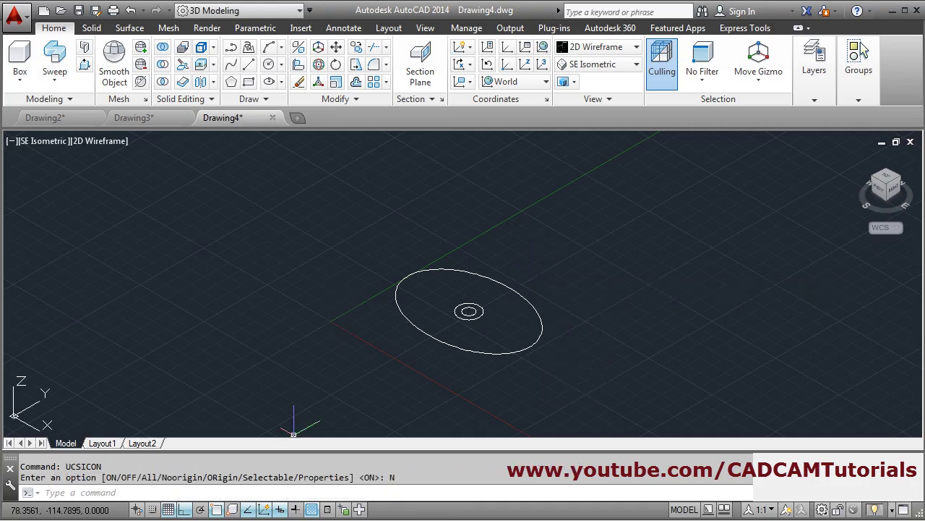
mouse_move(181, 519)
key(alt+Tab)
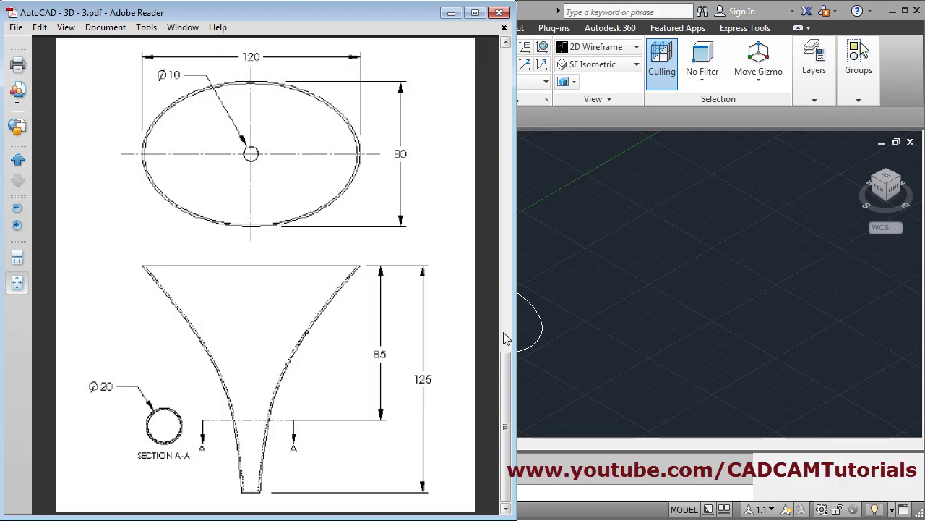
click(661, 274)
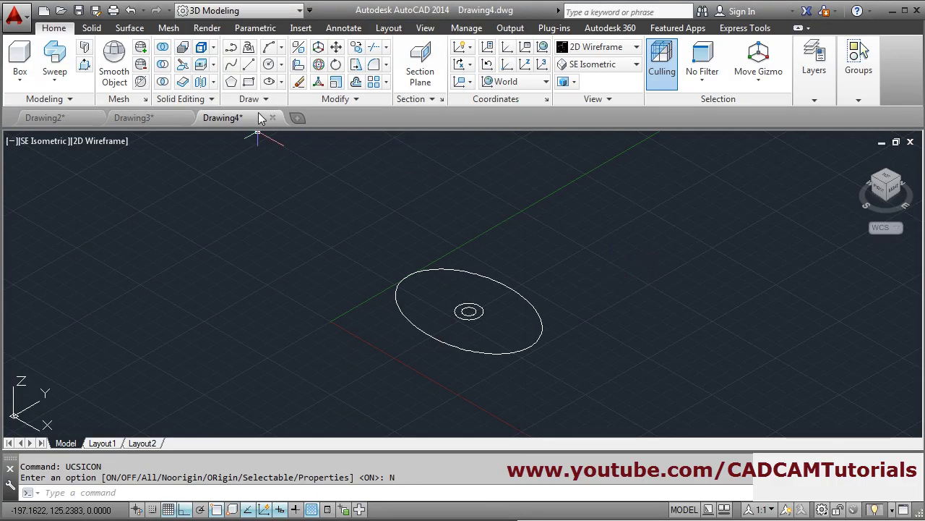
Move the ellipse 85 units upward
click(336, 48)
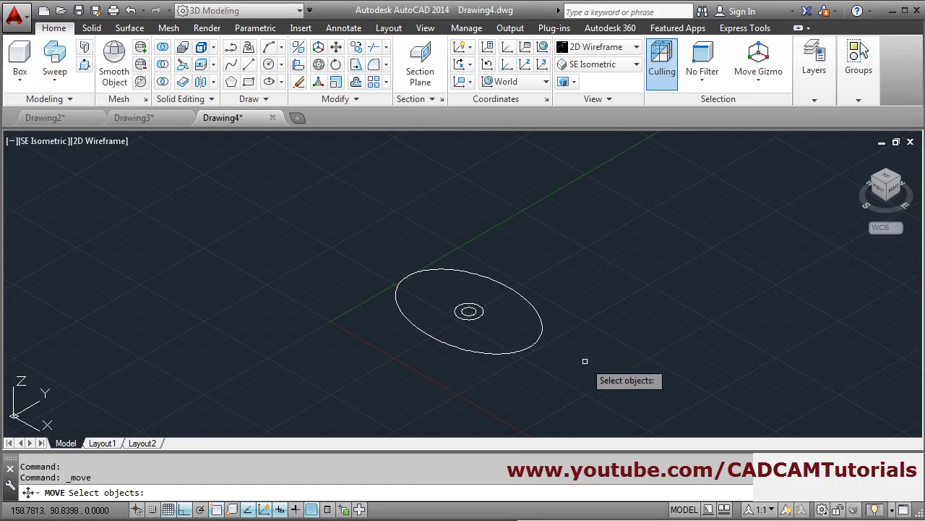
click(535, 335)
key(Return)
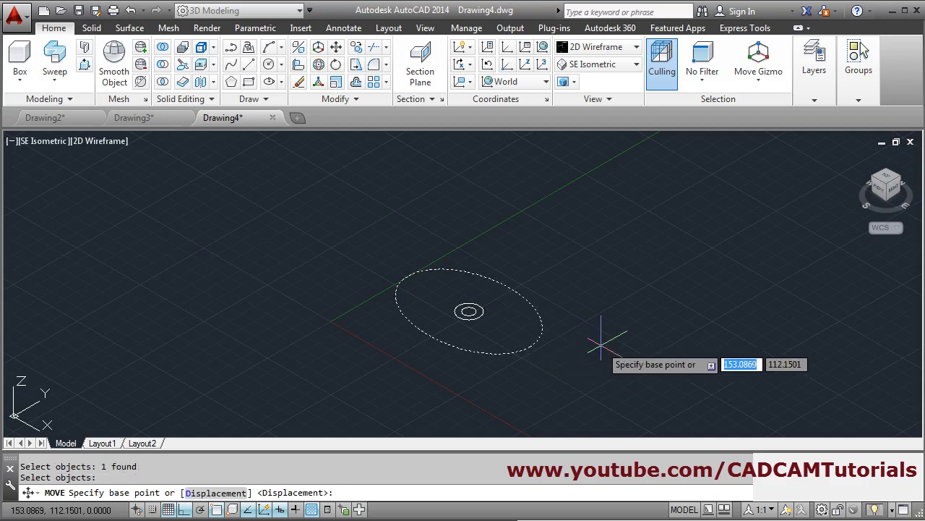
click(601, 344)
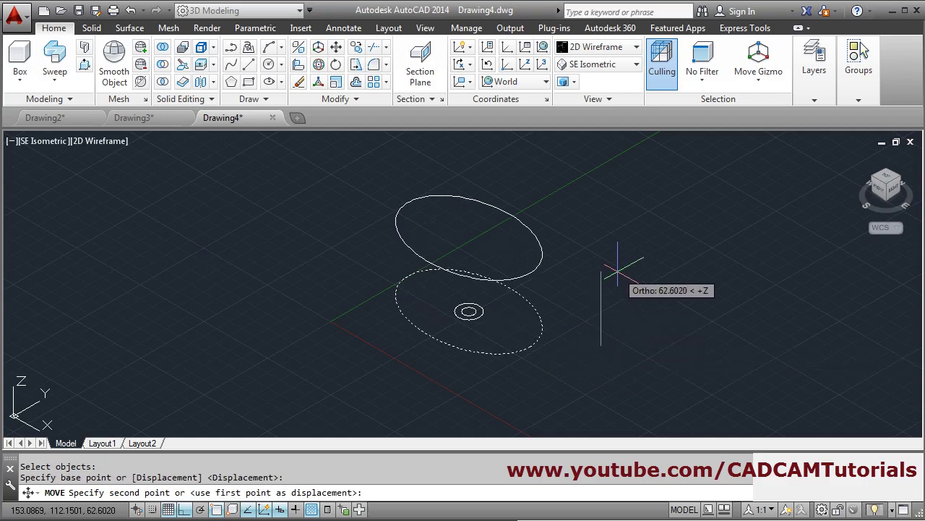
text(85)
key(Return)
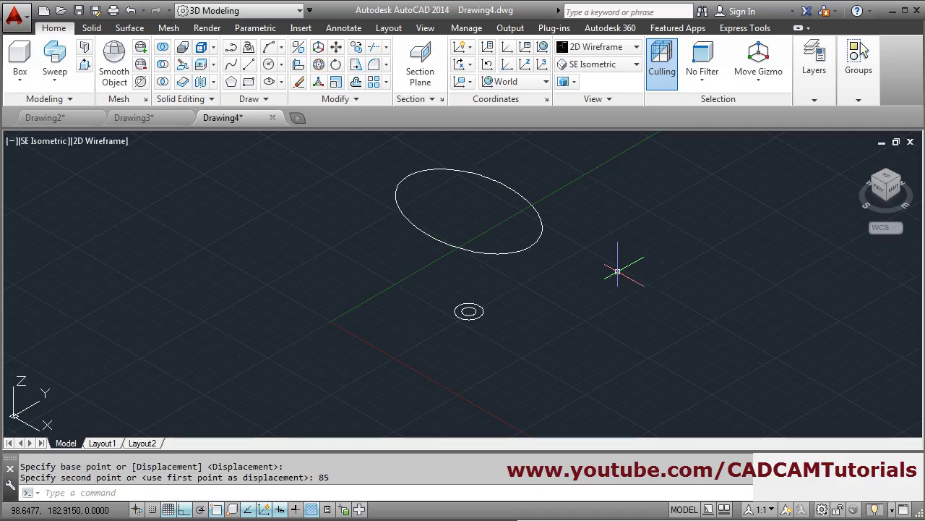
Move the radius-5 circle 40 units downward
click(336, 47)
click(469, 310)
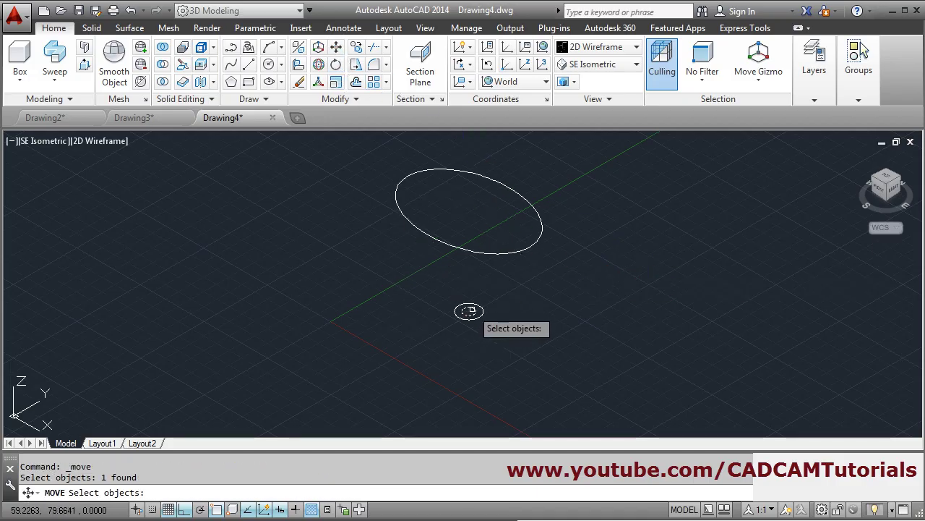
key(Return)
click(533, 320)
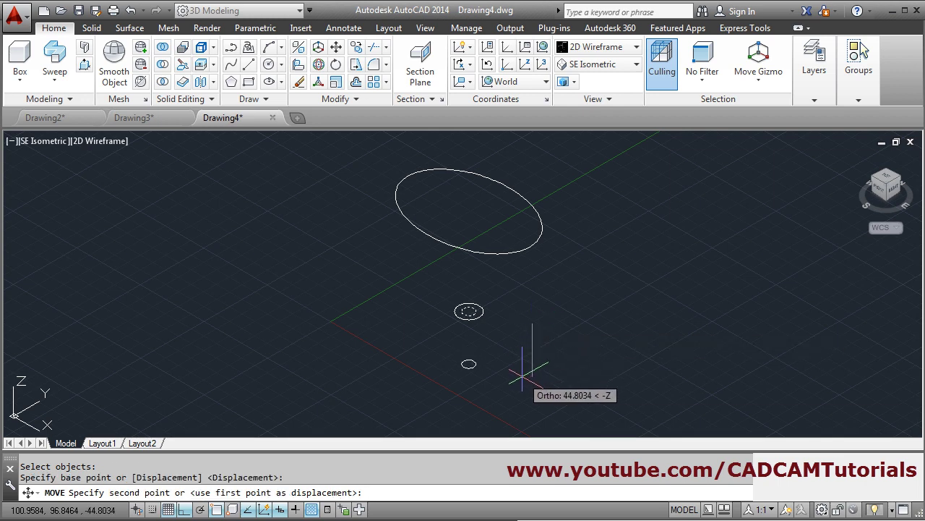
text(40)
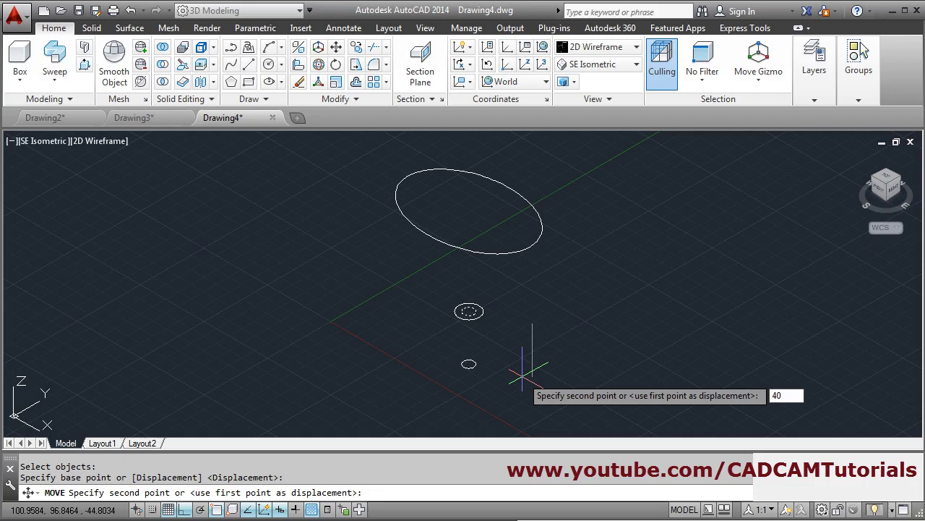
key(Return)
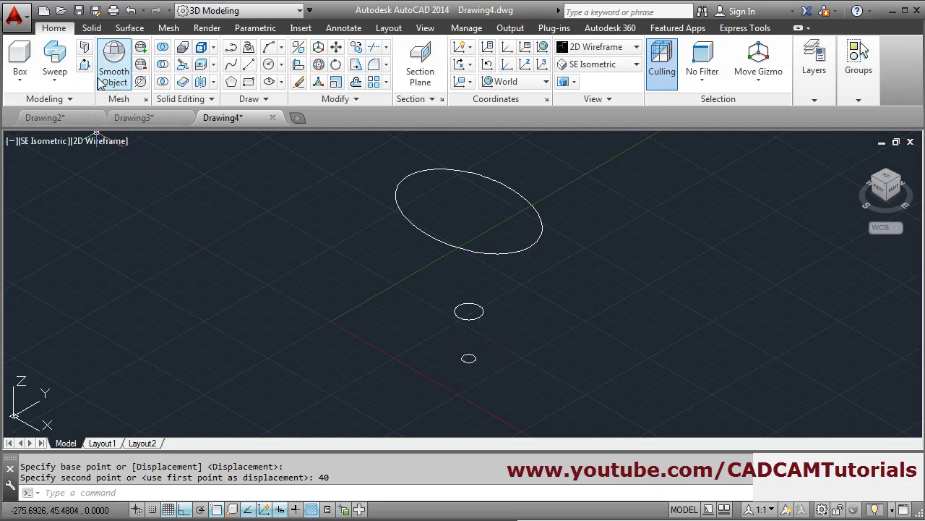
Loft through the radius-5 circle, radius-10 circle and ellipse using Cross sections only
click(55, 77)
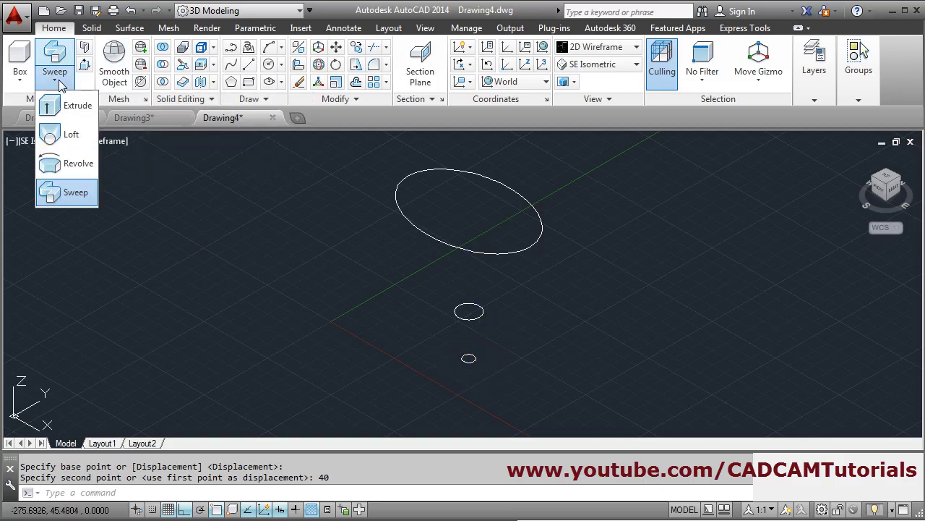
click(73, 141)
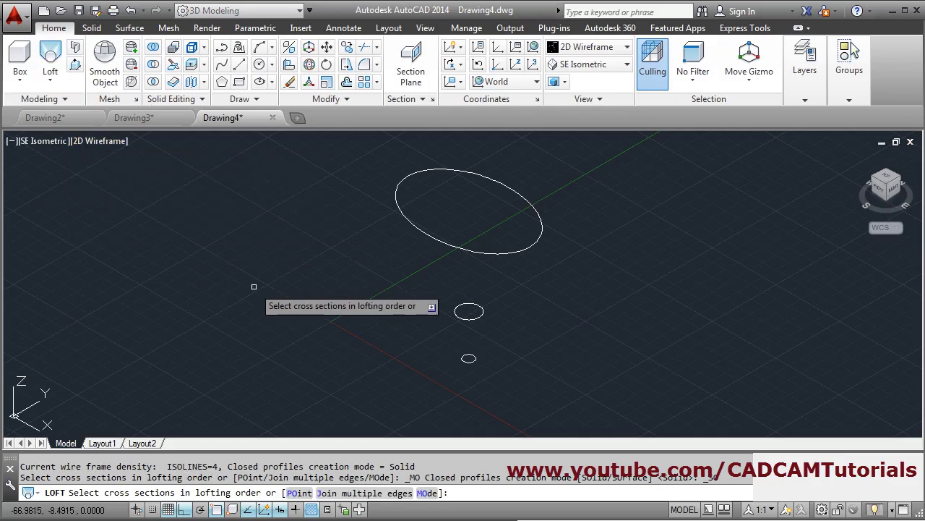
click(468, 362)
click(470, 318)
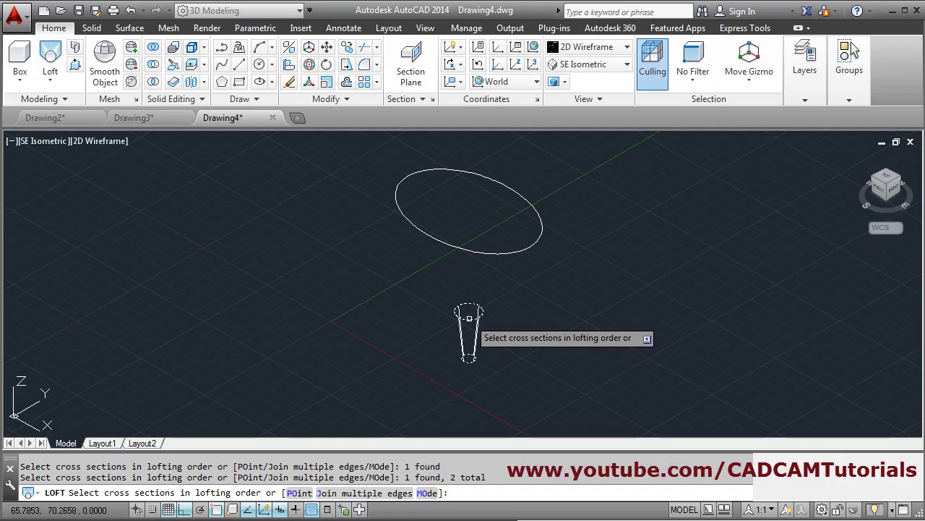
click(491, 251)
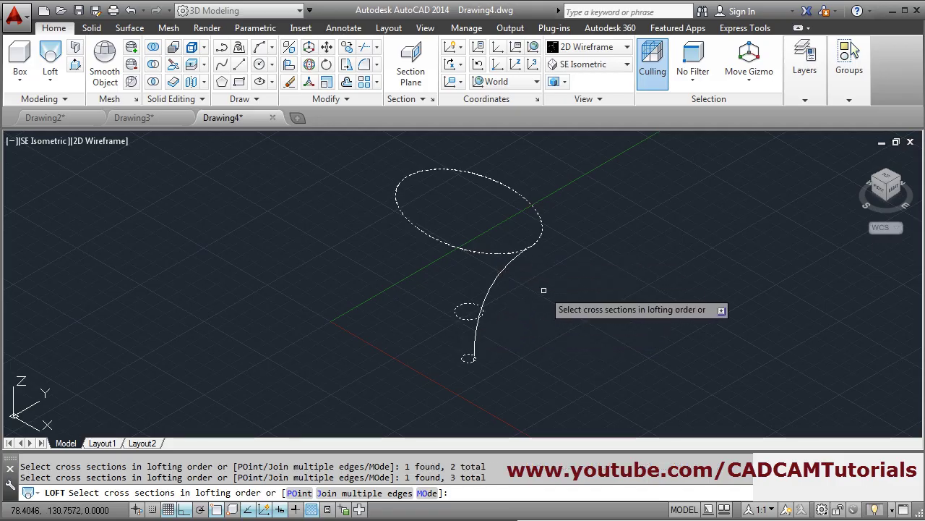
key(Return)
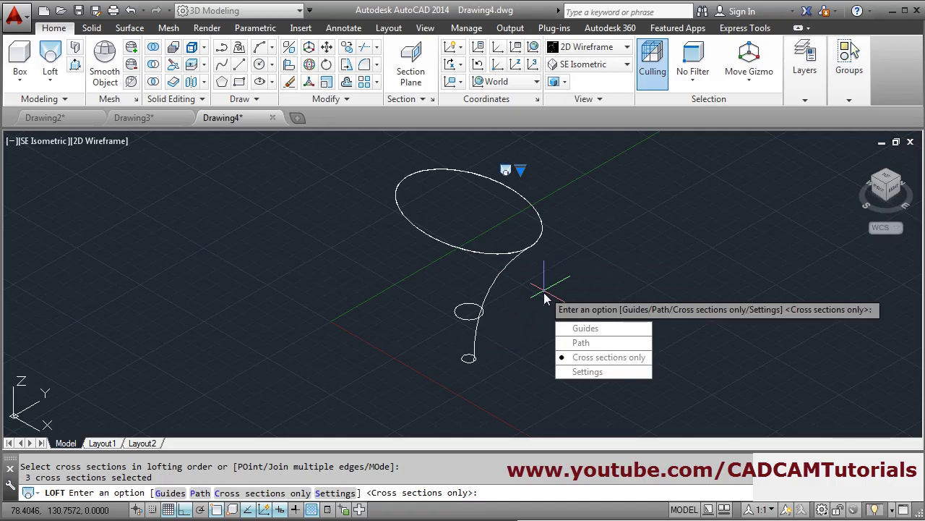
click(609, 361)
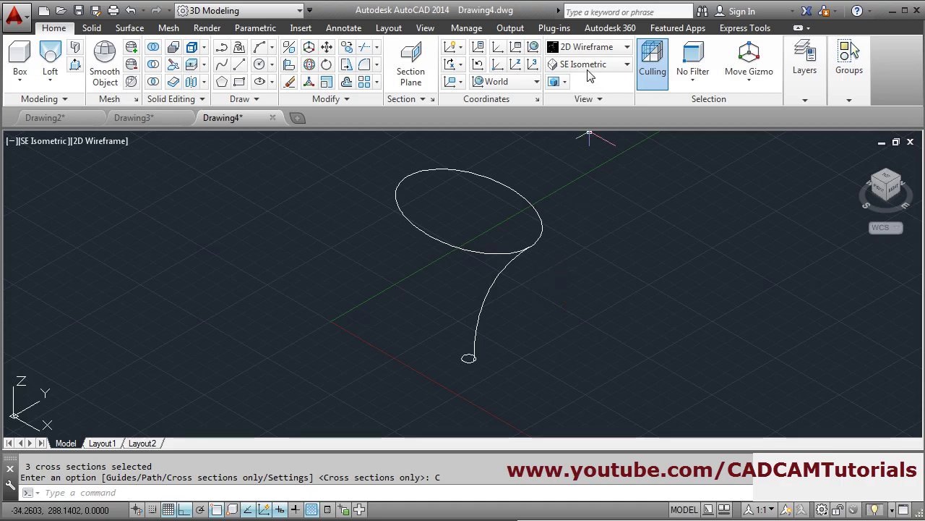
Apply the Shaded with edges visual style, turn the grid off, and zoom to fit the funnel
click(595, 48)
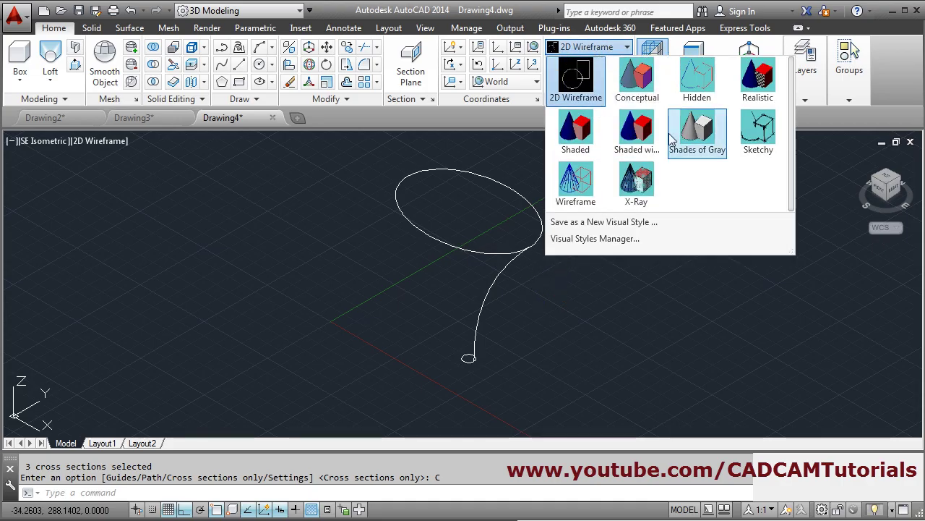
click(638, 143)
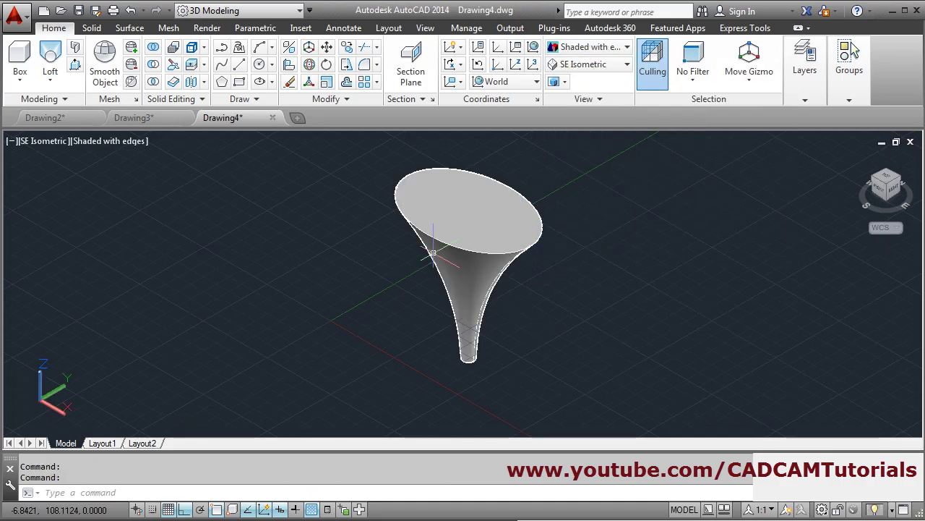
click(168, 510)
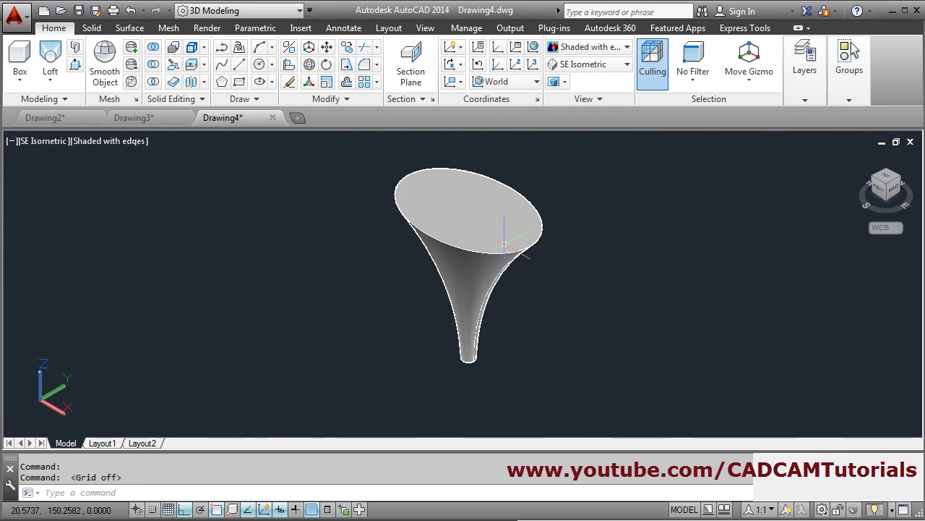
middle_click(434, 217)
middle_click(435, 217)
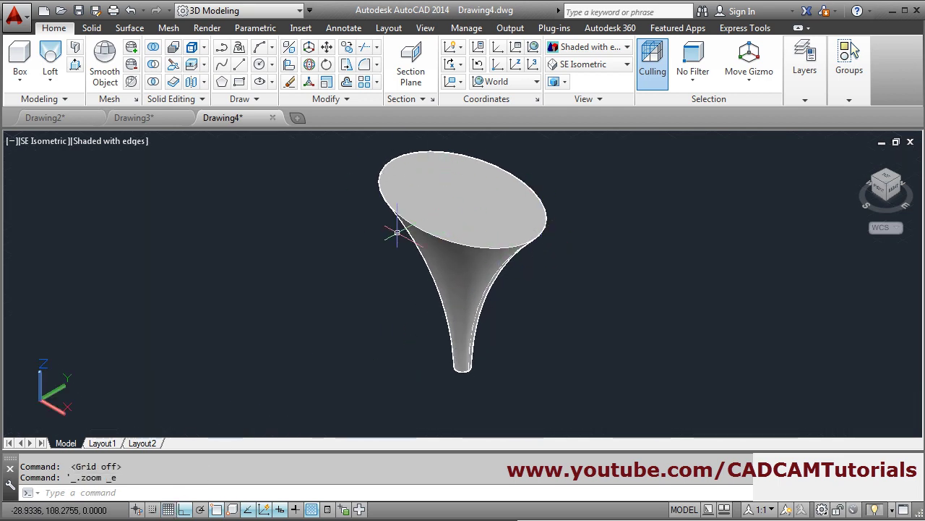
click(246, 499)
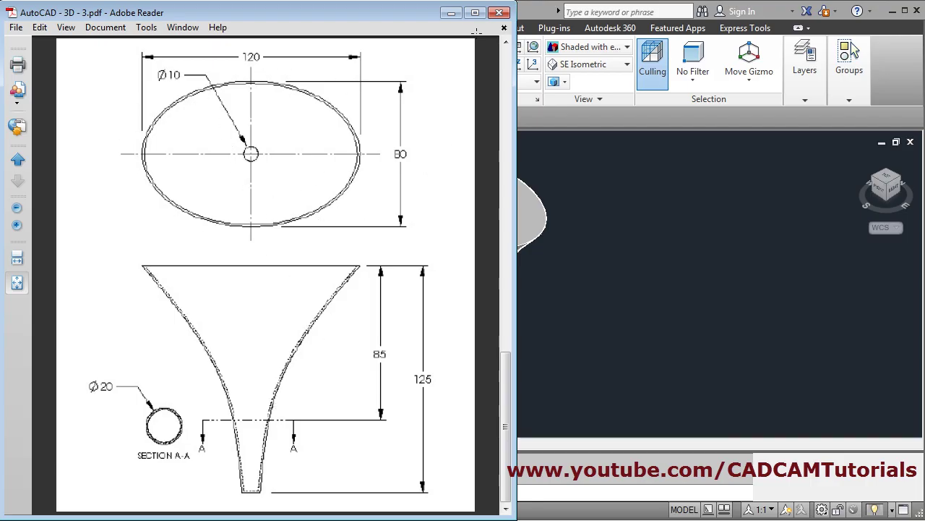
click(450, 12)
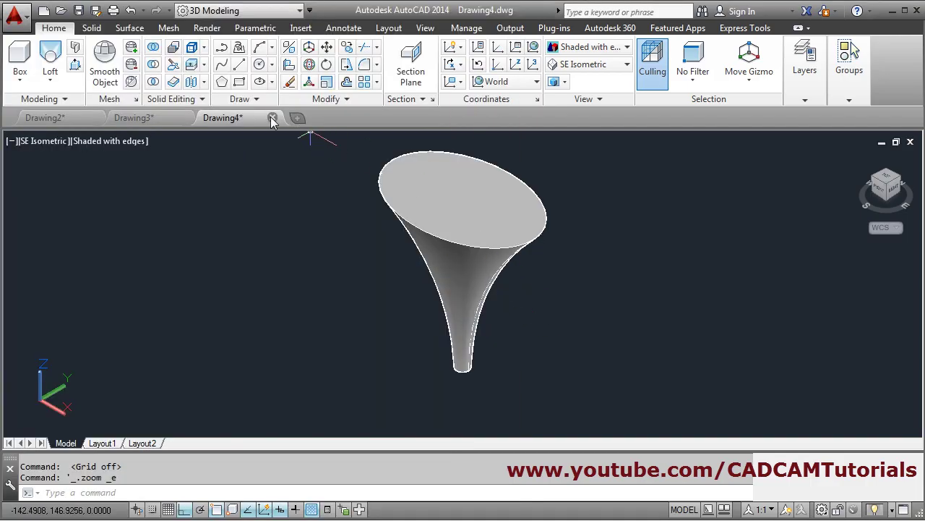
Shell the funnel, removing its wide top face and narrow bottom face
click(204, 81)
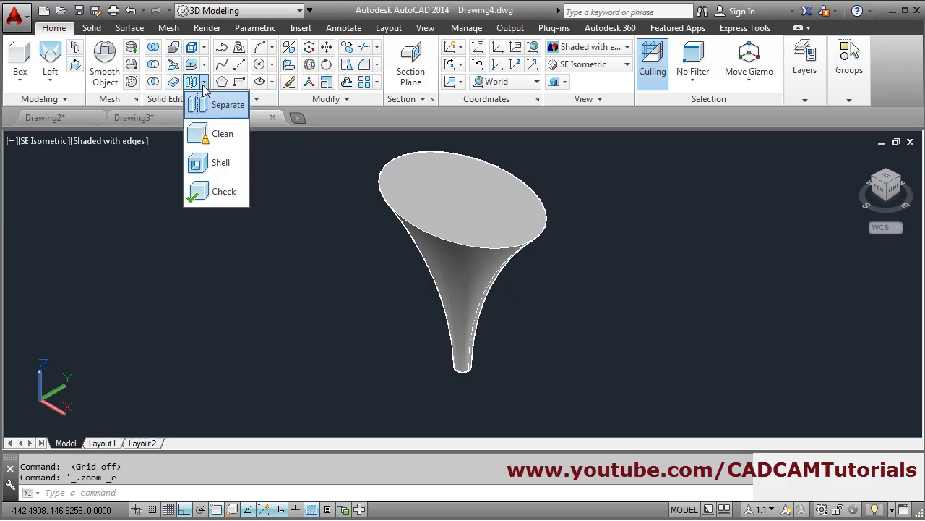
click(221, 172)
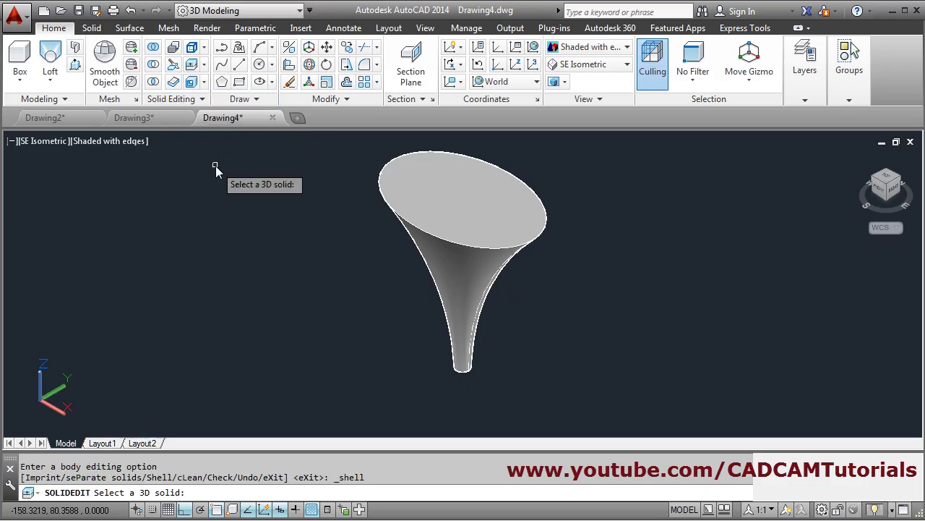
click(461, 282)
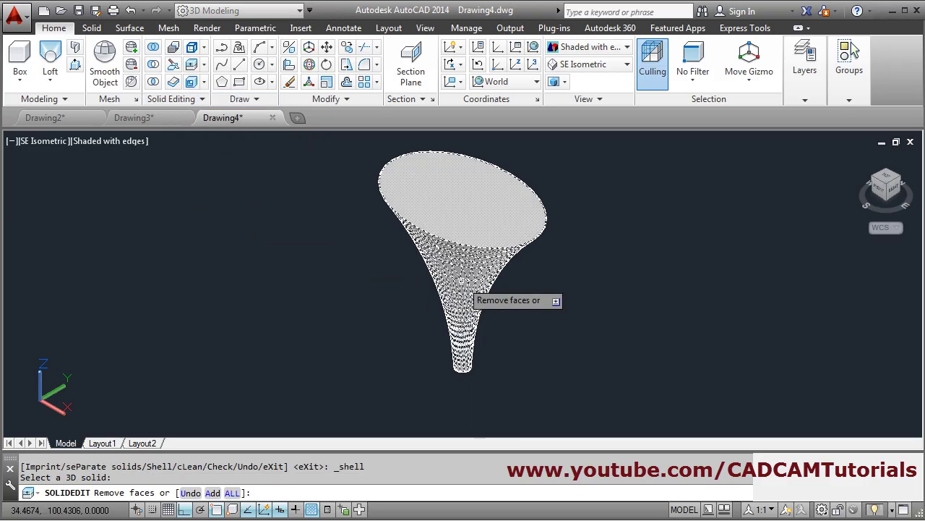
click(490, 223)
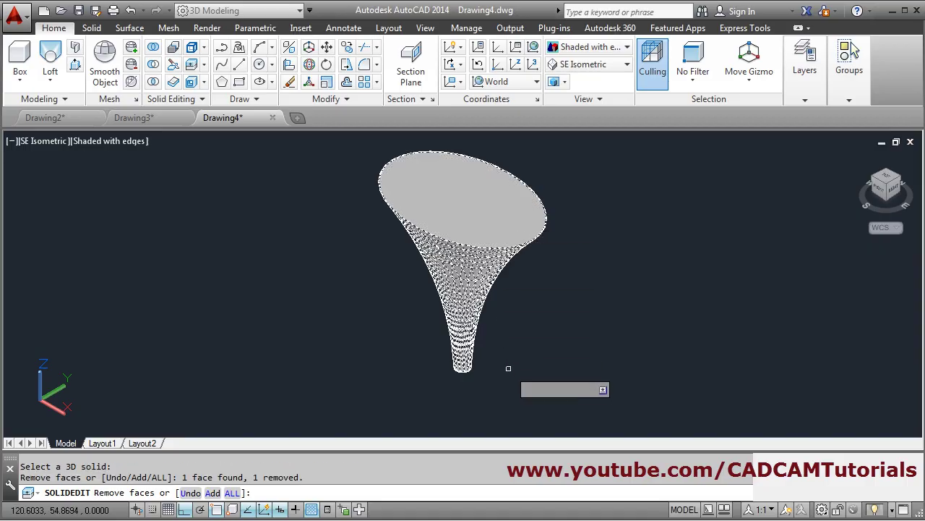
shift+middle_drag(518, 328, 513, 169)
scroll(454, 275, up, 5)
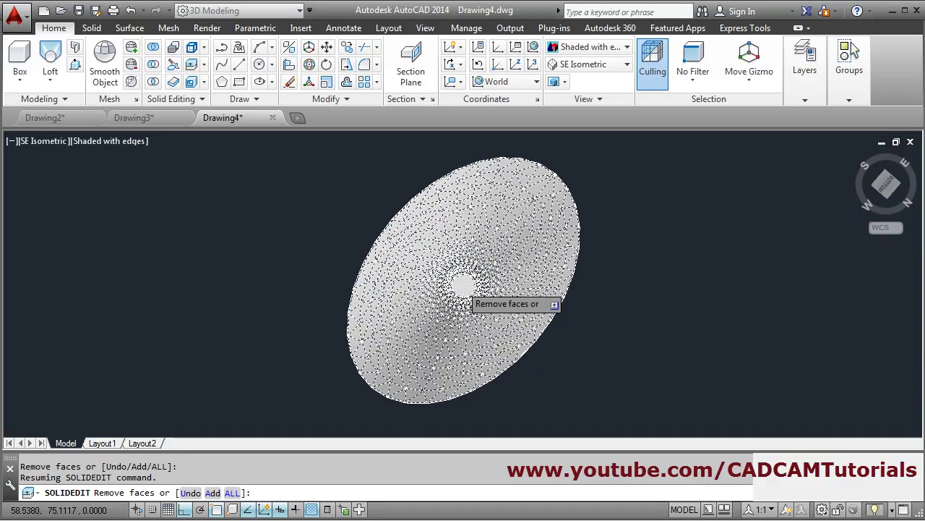
click(464, 283)
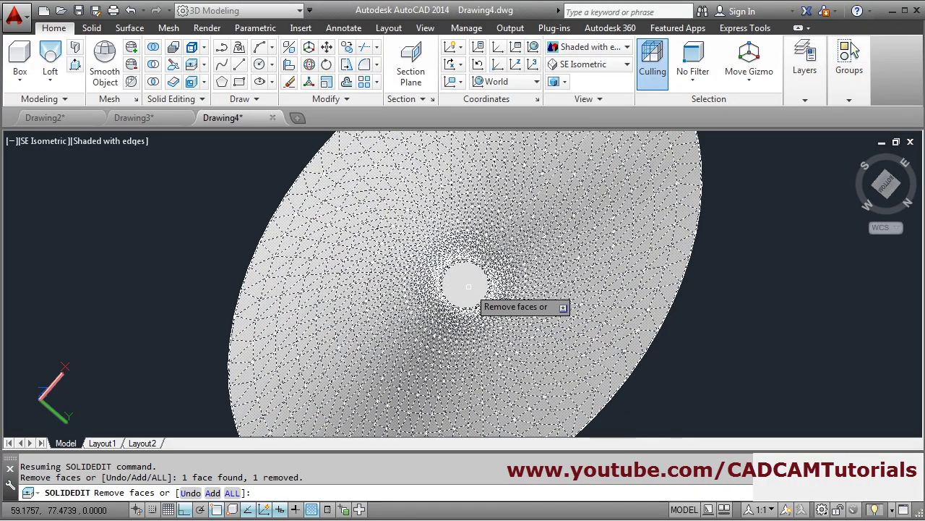
scroll(485, 248, down, 4)
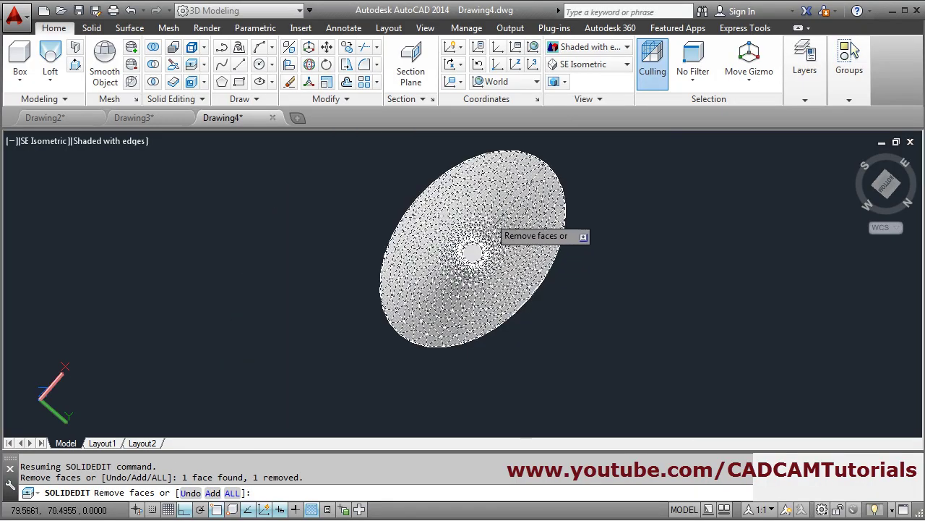
shift+middle_drag(496, 232, 499, 350)
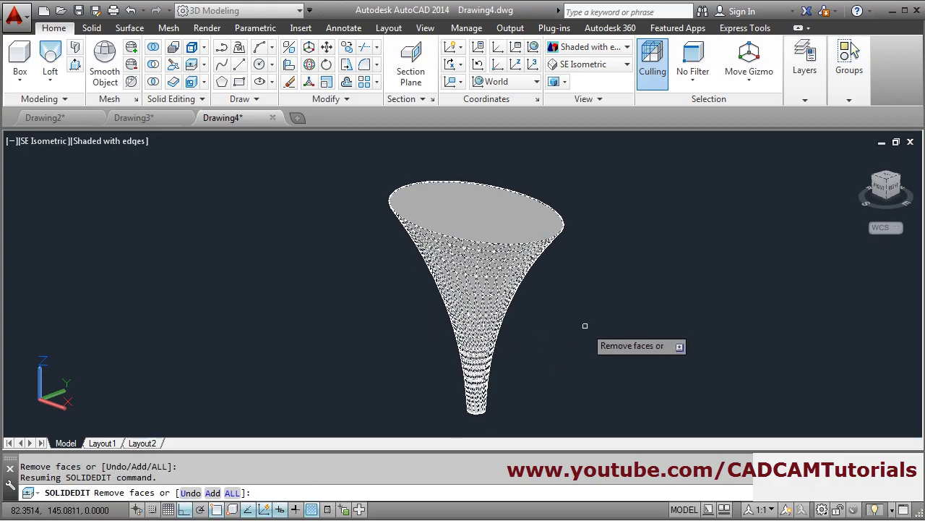
key(Return)
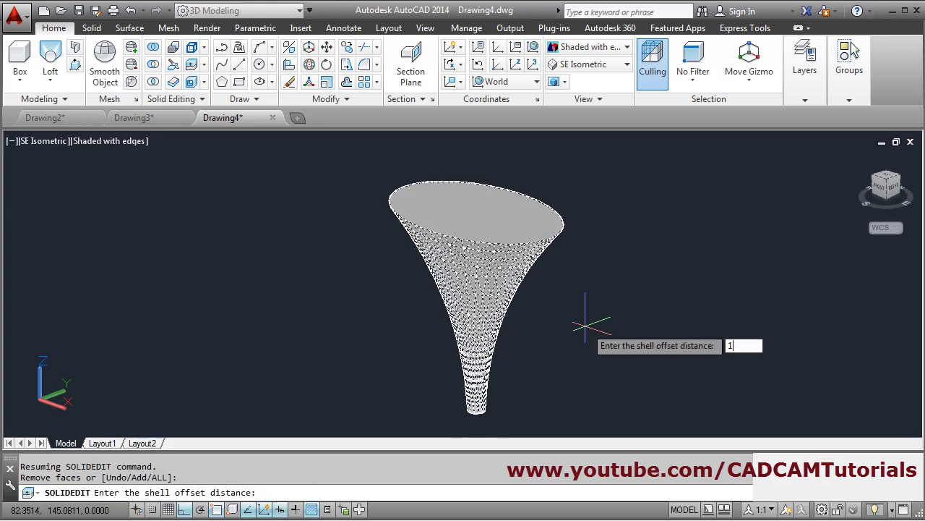
Accept a shell thickness of 1 and exit solid editing
key(Return)
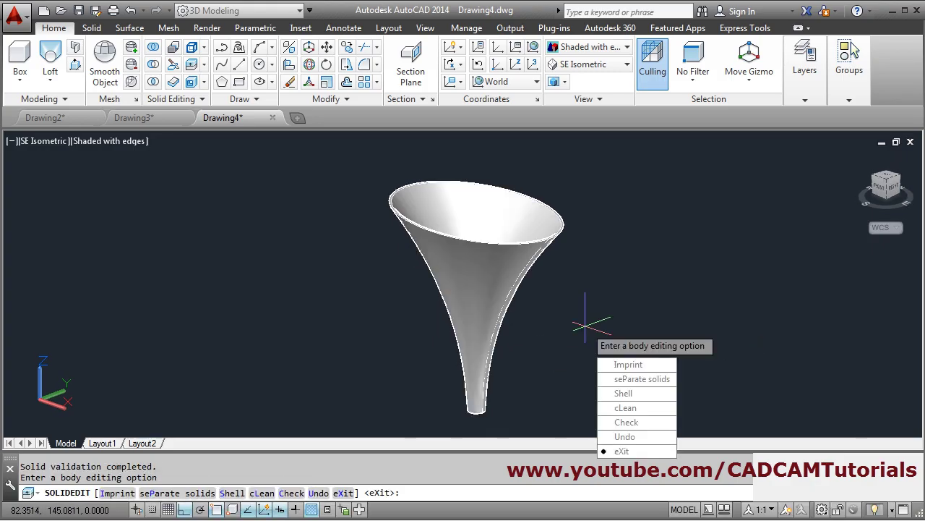
text(x)
key(Return)
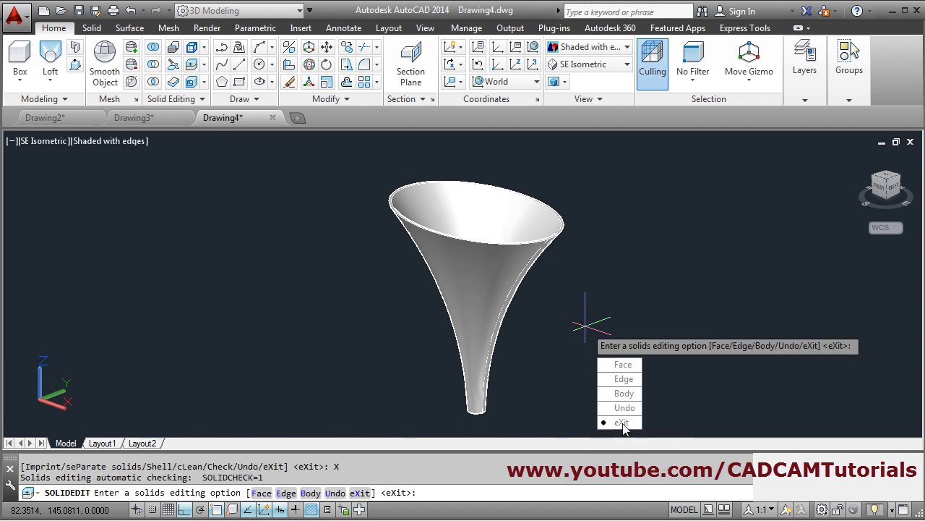
click(621, 422)
shift+middle_drag(571, 216, 564, 243)
Switch to the SE Isometric view and zoom and pan to frame the hollow funnel
click(604, 66)
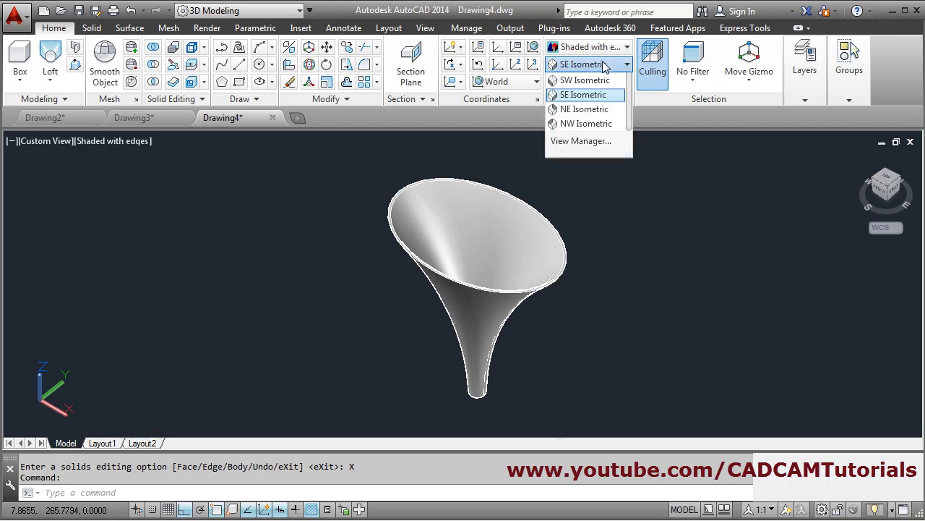
click(583, 181)
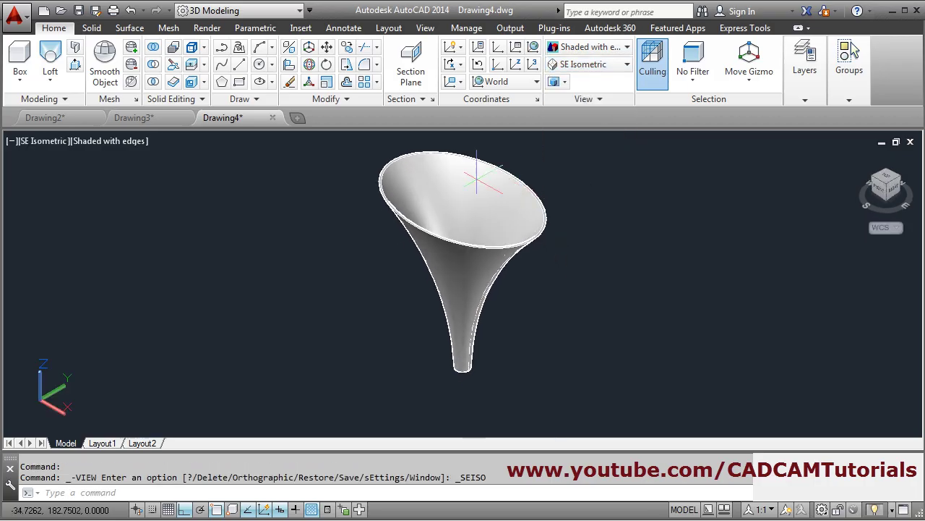
scroll(477, 174, up, 2)
middle_drag(537, 266, 540, 259)
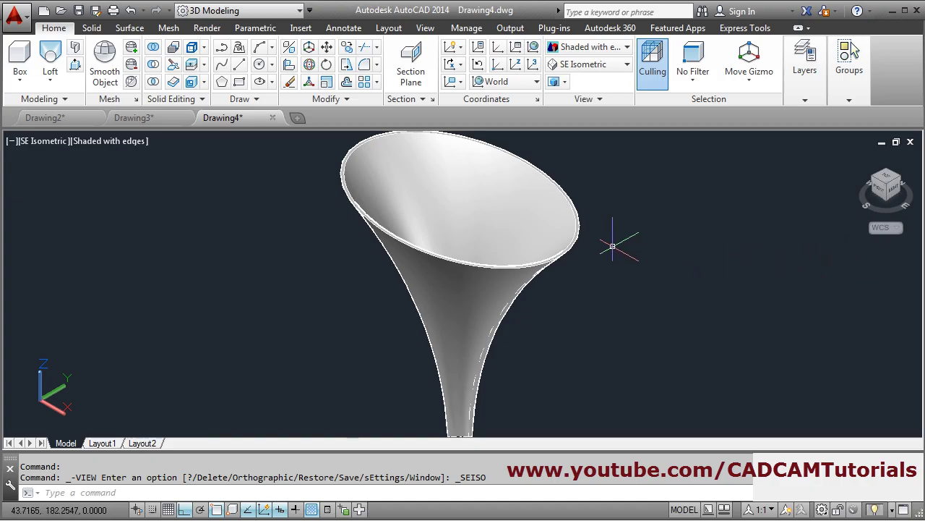
scroll(575, 224, down, 2)
scroll(574, 227, up, 2)
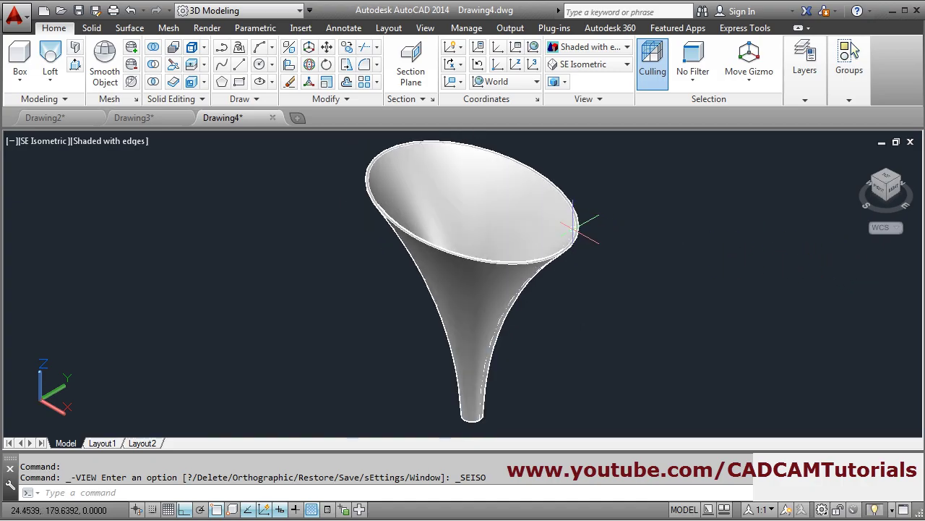